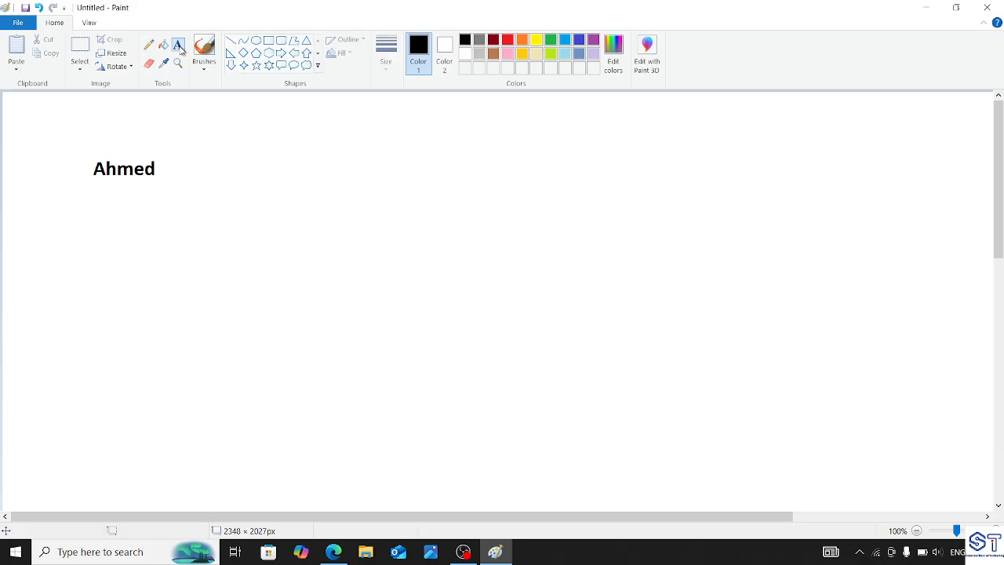
- Add the bold 24-point text "Policy" on the canvas, to the right of and slightly above the person's name
click(335, 148)
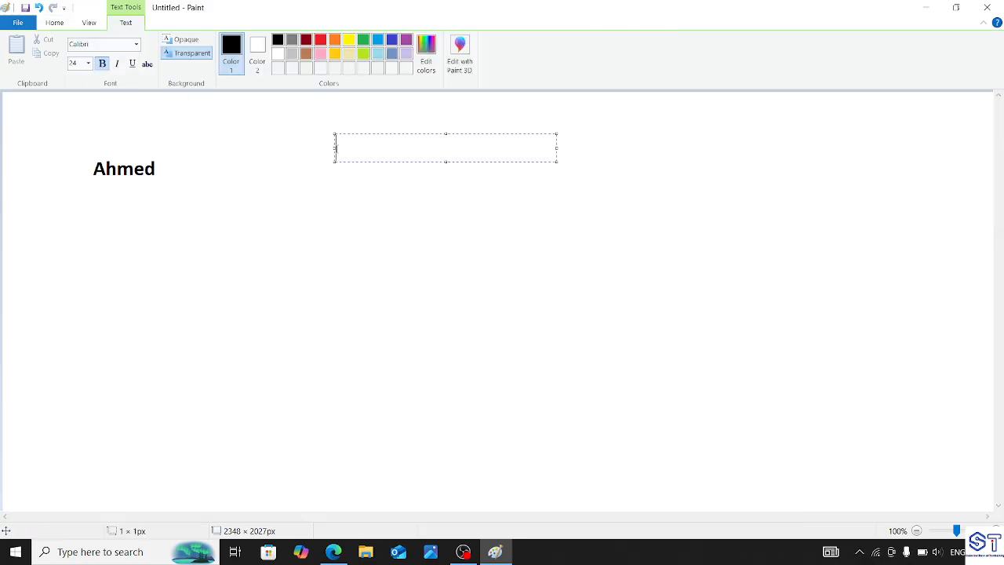
text(Policy)
click(378, 179)
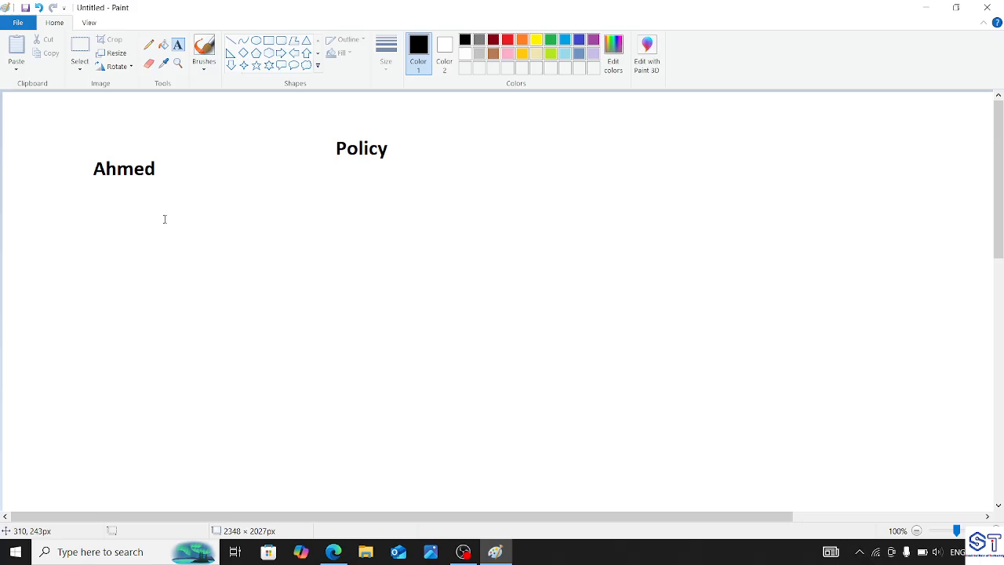
- Write "EC2 - Full Access" below the word "Policy" and draw a freehand pencil arrow pointing down from "Policy" to it
click(350, 223)
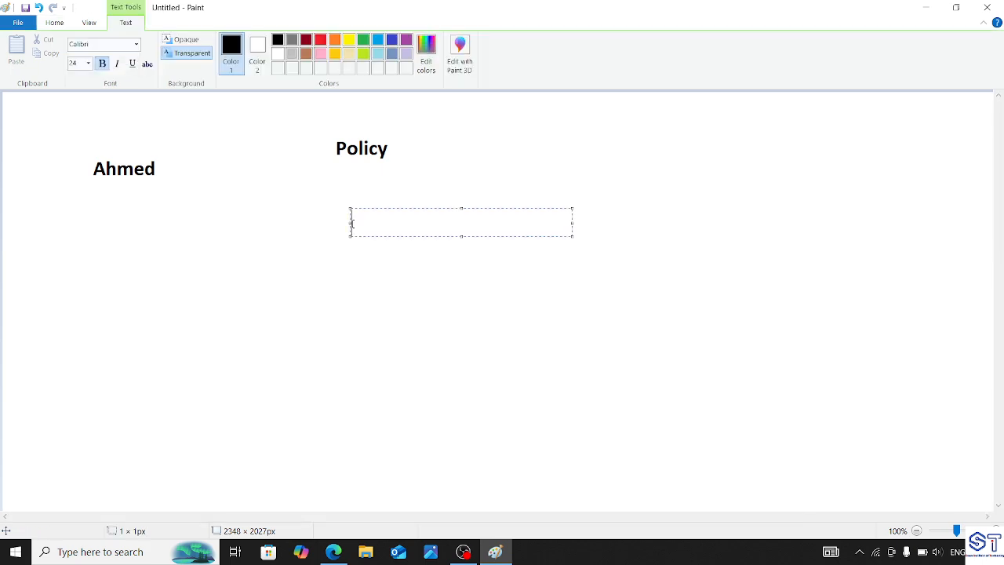
text(EC2 0)
key(BackSpace)
text(- Full Access)
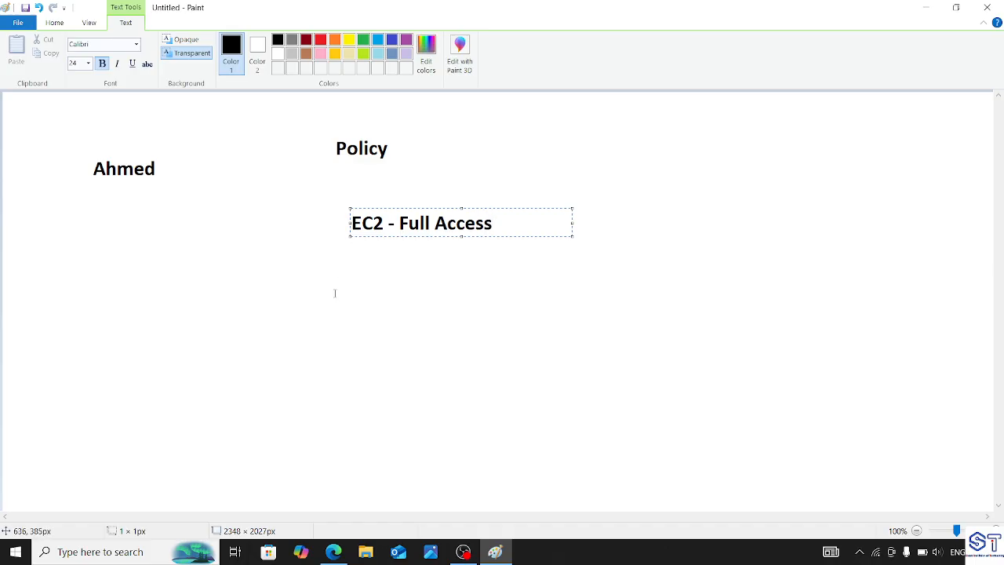
click(334, 290)
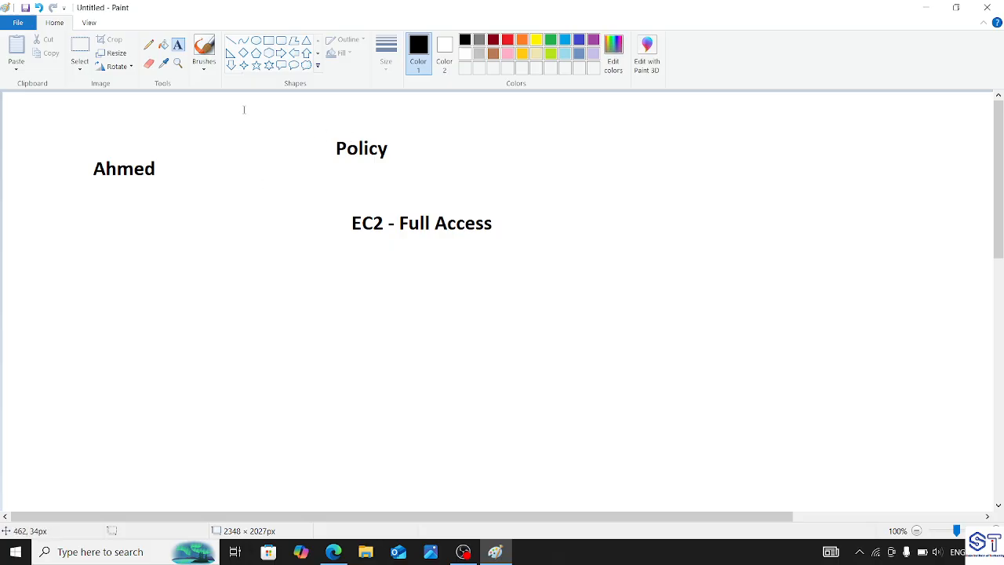
click(149, 44)
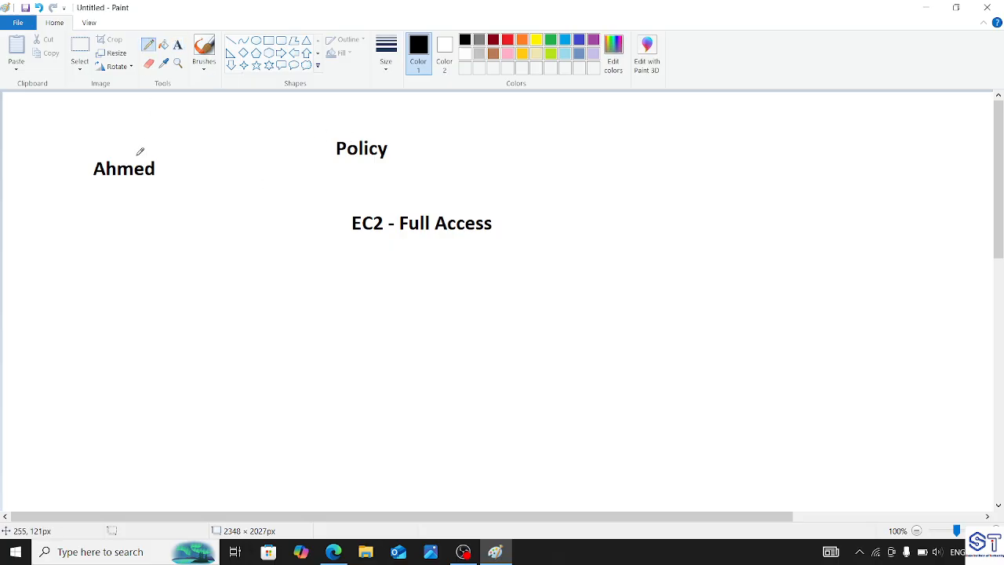
drag(366, 164, 374, 193)
- Add the text "Principle" directly below the person's name
click(179, 46)
click(80, 157)
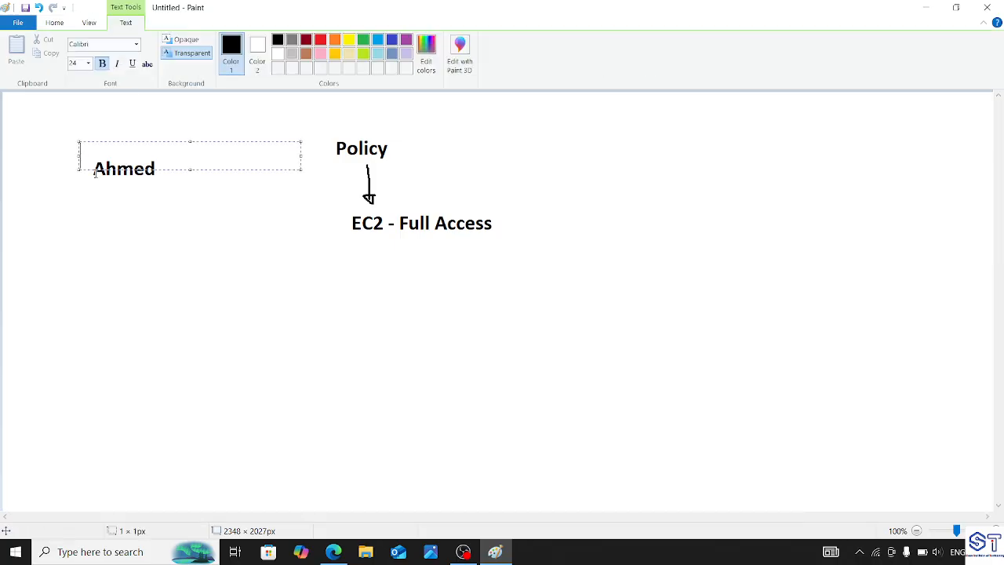
click(103, 218)
click(87, 219)
text(Principle)
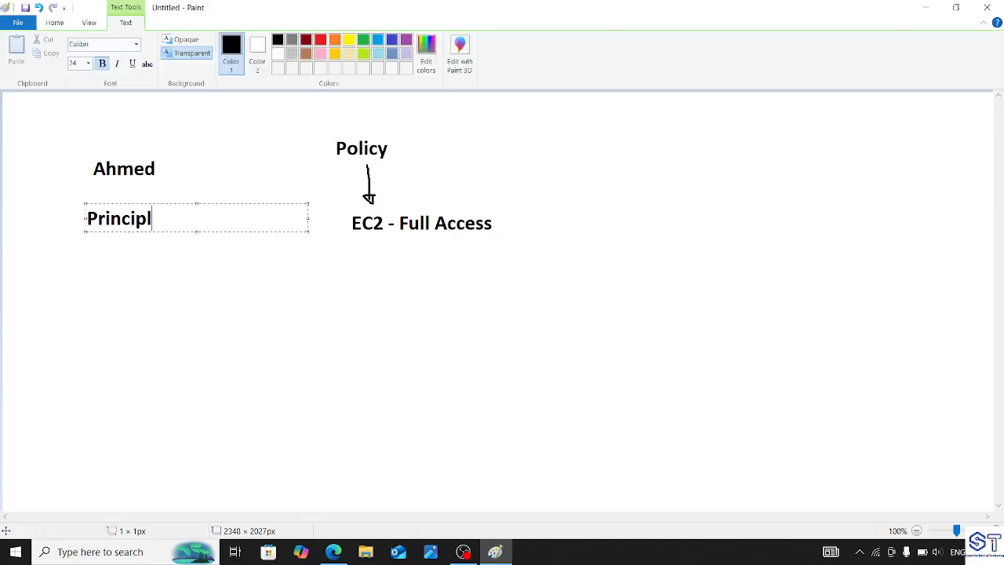
click(98, 265)
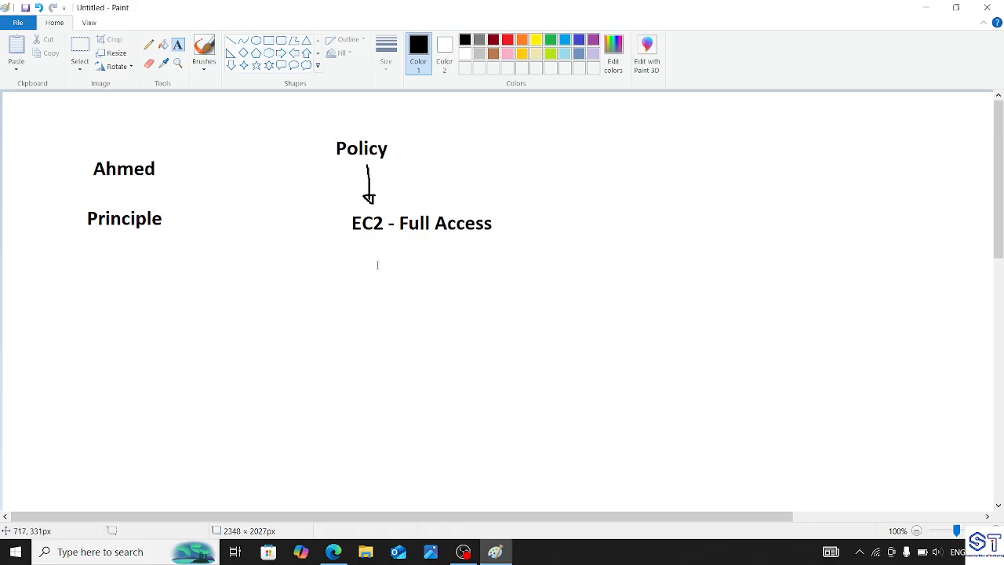
- Switch to the AWS console in the Edge browser, search for "iam" and open the IAM service
click(334, 552)
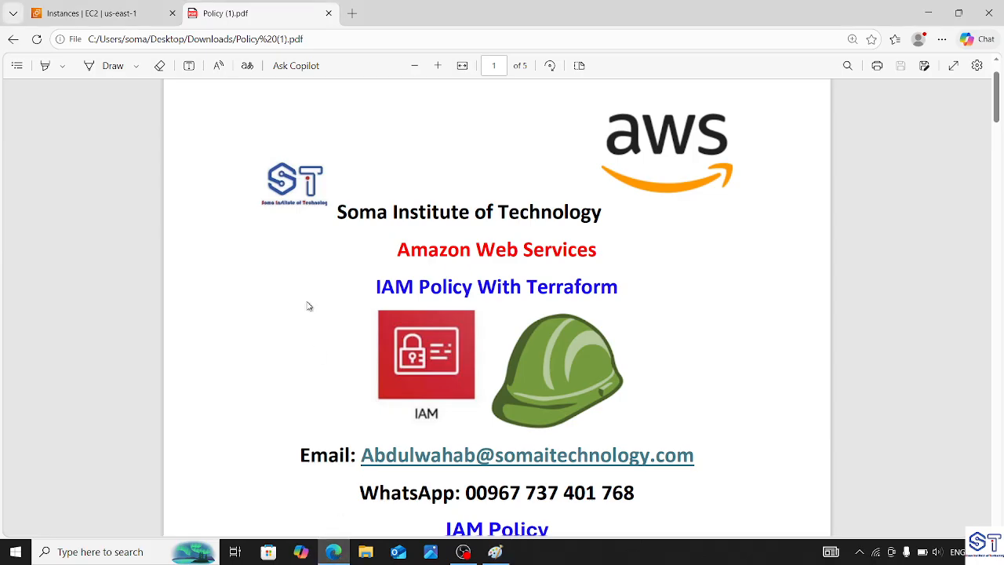
click(118, 9)
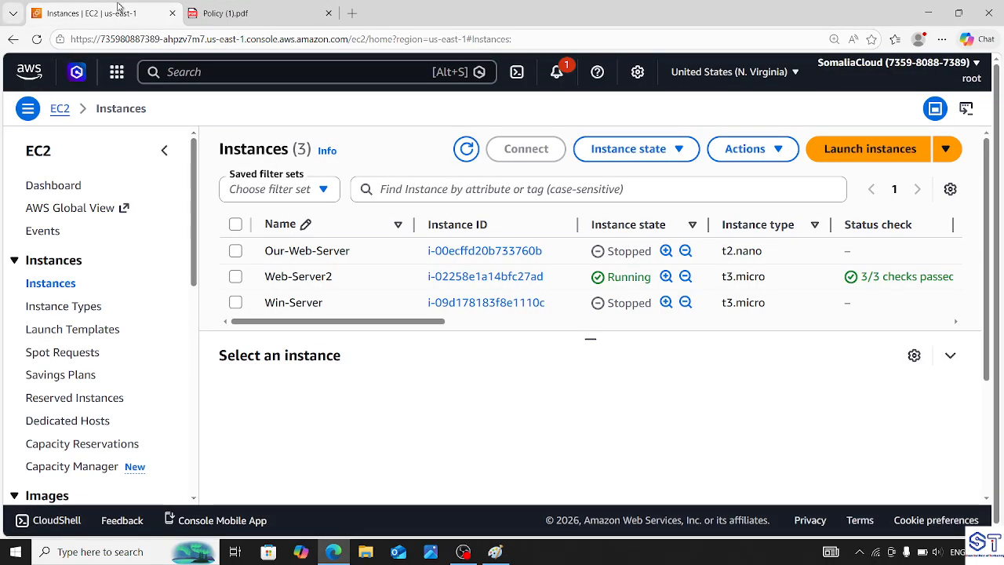
click(186, 74)
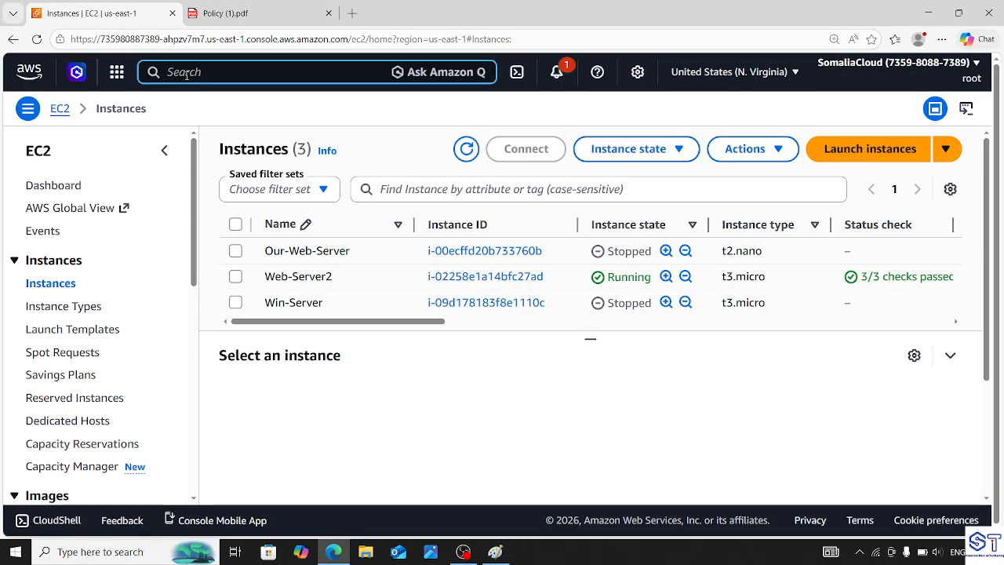
text(iam)
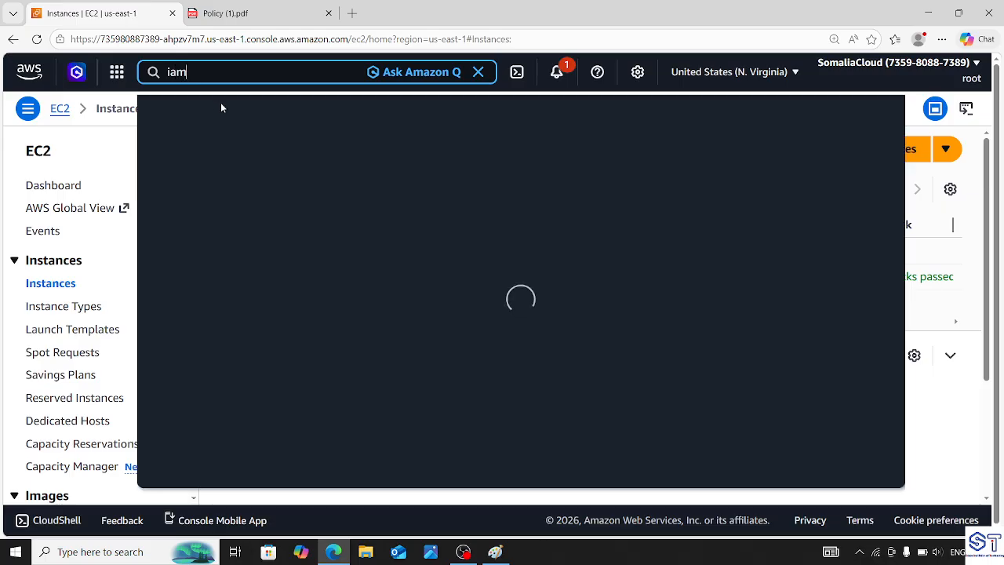
click(398, 162)
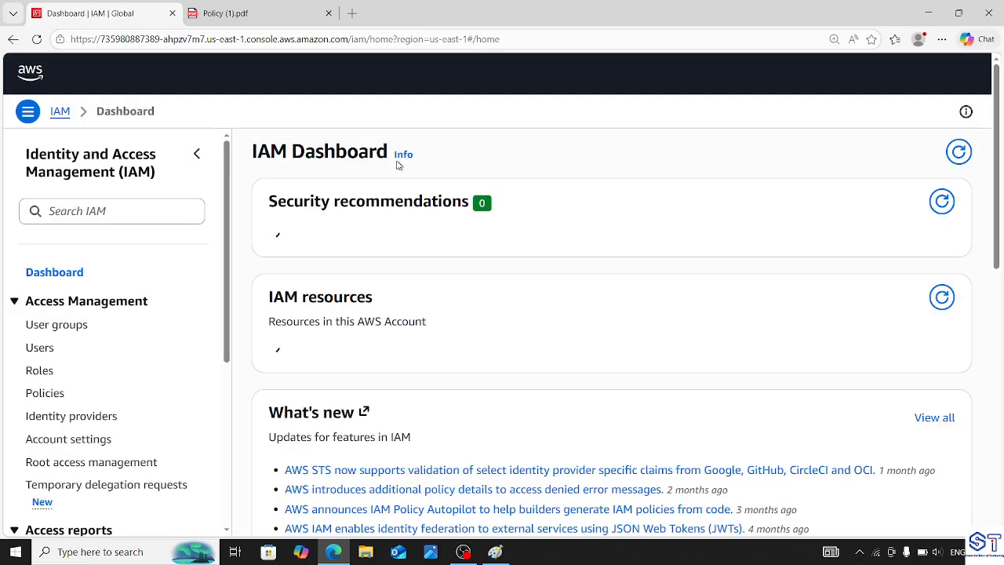
- Start creating a new user from the IAM users list and enter the person's first name in lowercase as the user name
click(39, 349)
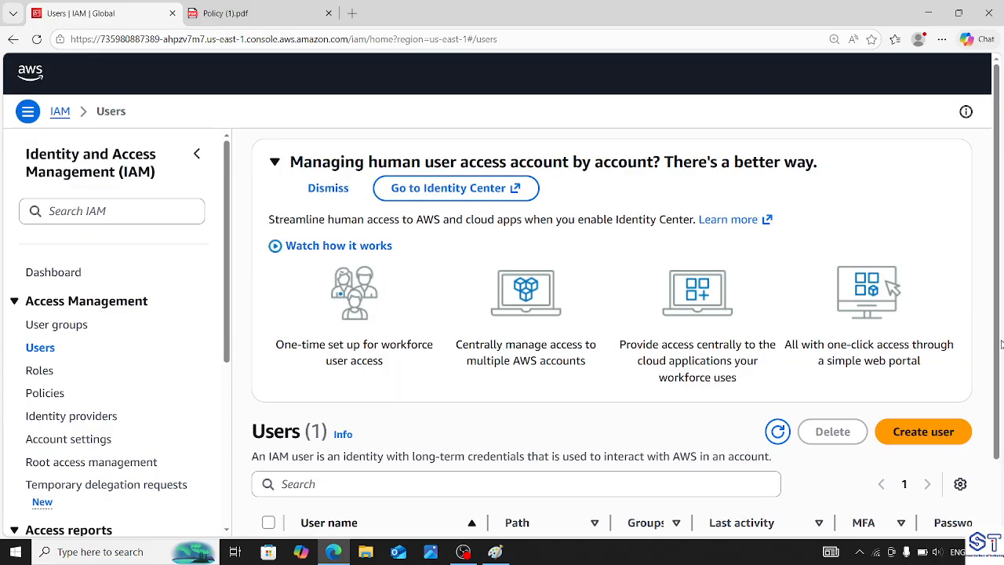
scroll(994, 329, down, 1)
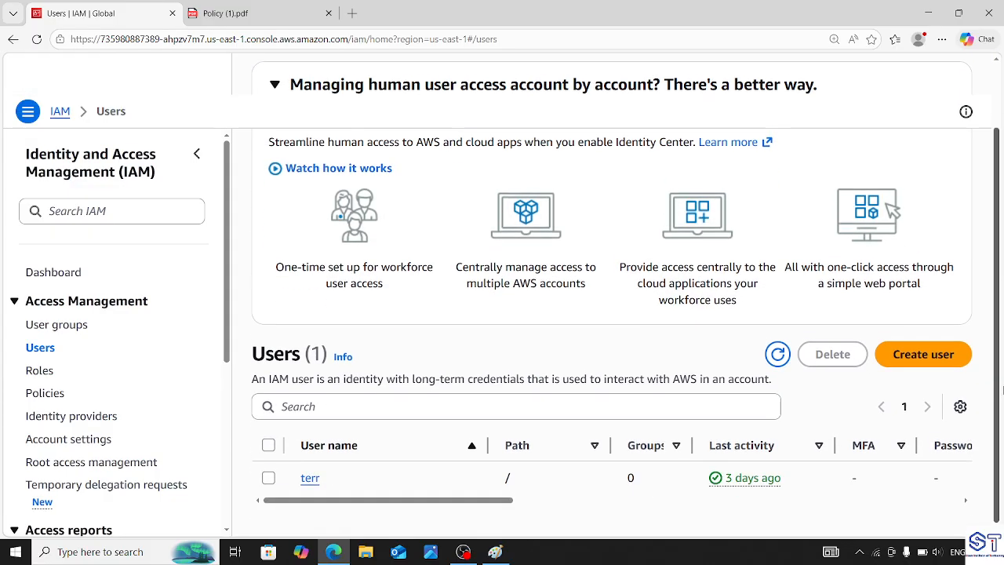
click(917, 351)
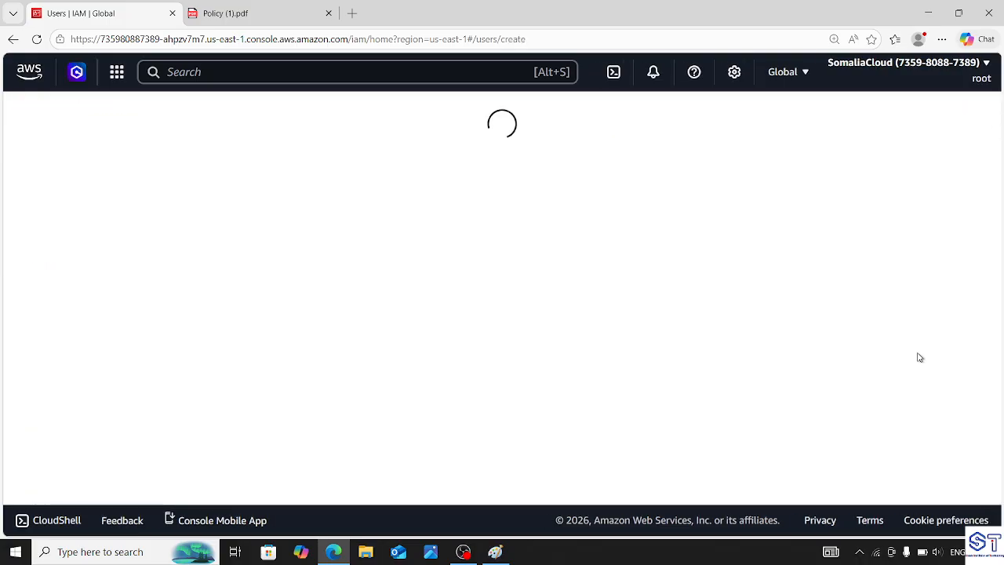
click(363, 282)
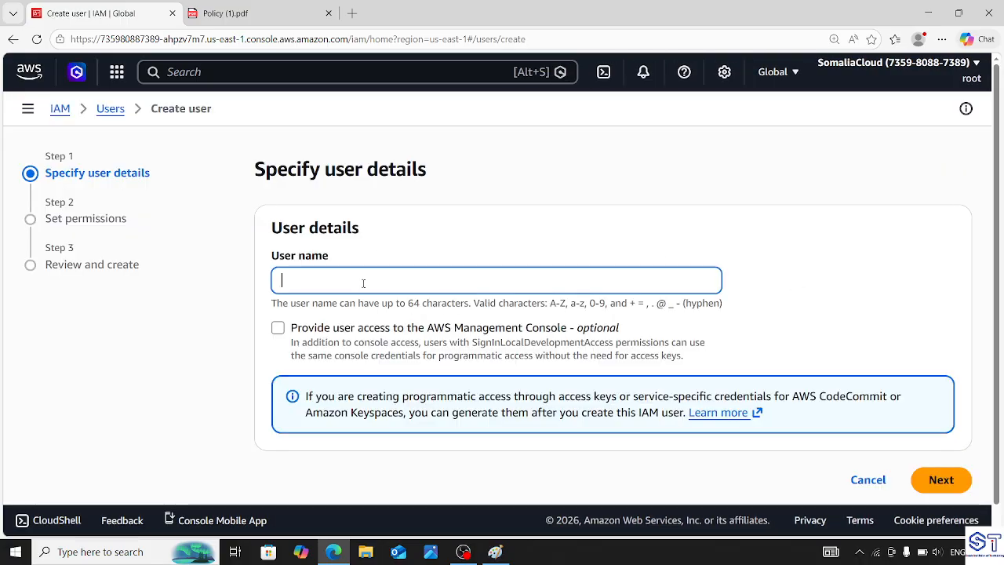
text(ahmed)
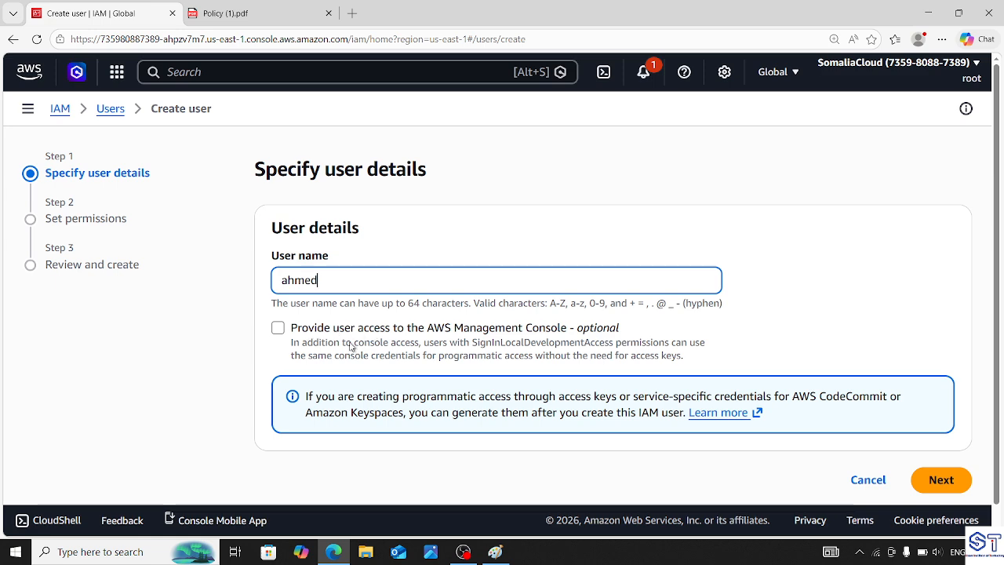
- Provide the user access to the AWS Management Console and choose "I want to create an IAM user" as the user type
drag(415, 337, 477, 336)
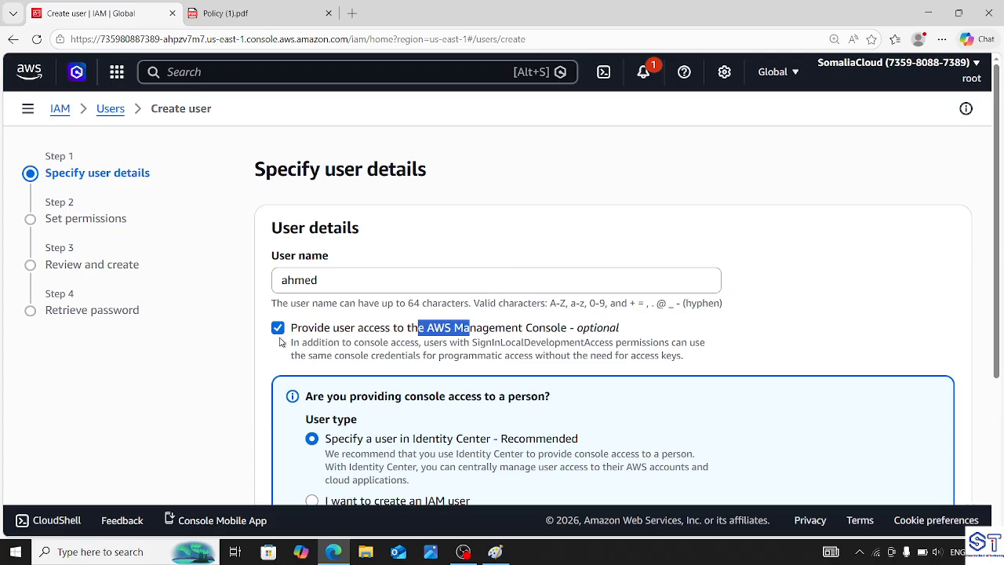
drag(1001, 200, 1001, 353)
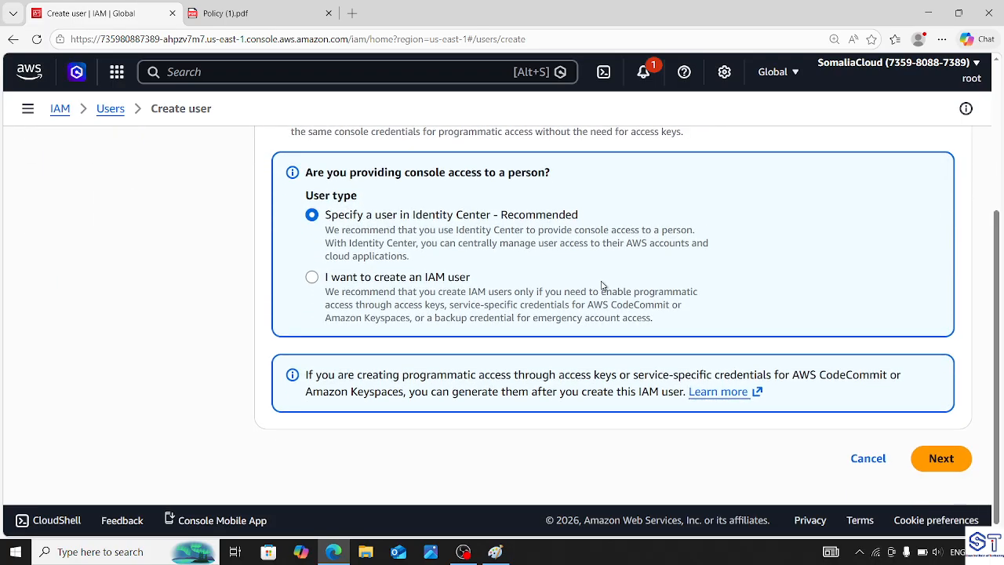
click(417, 283)
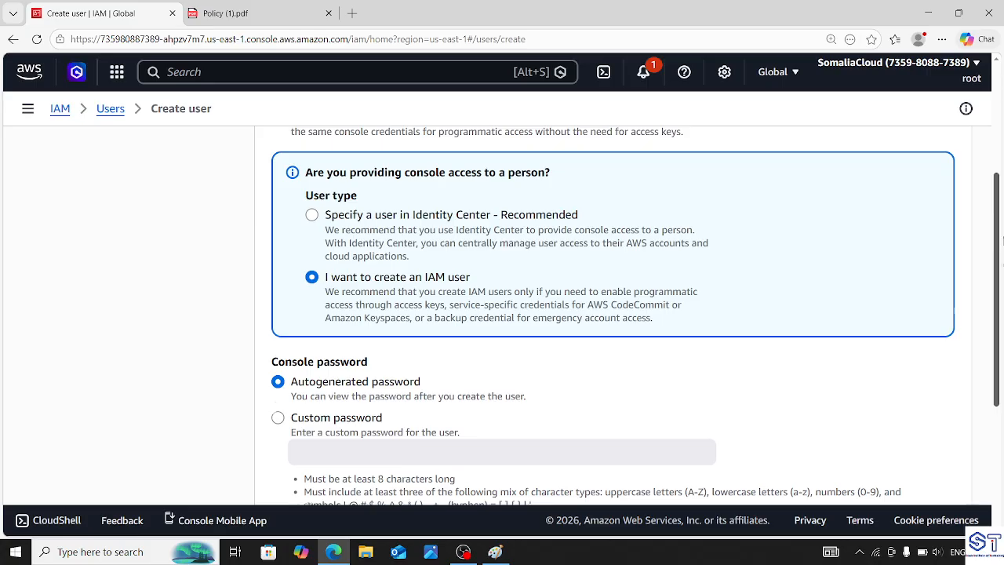
- Enter a custom console password for the user and remove the requirement to create a new password at next sign-in
drag(1001, 239, 1001, 326)
click(343, 245)
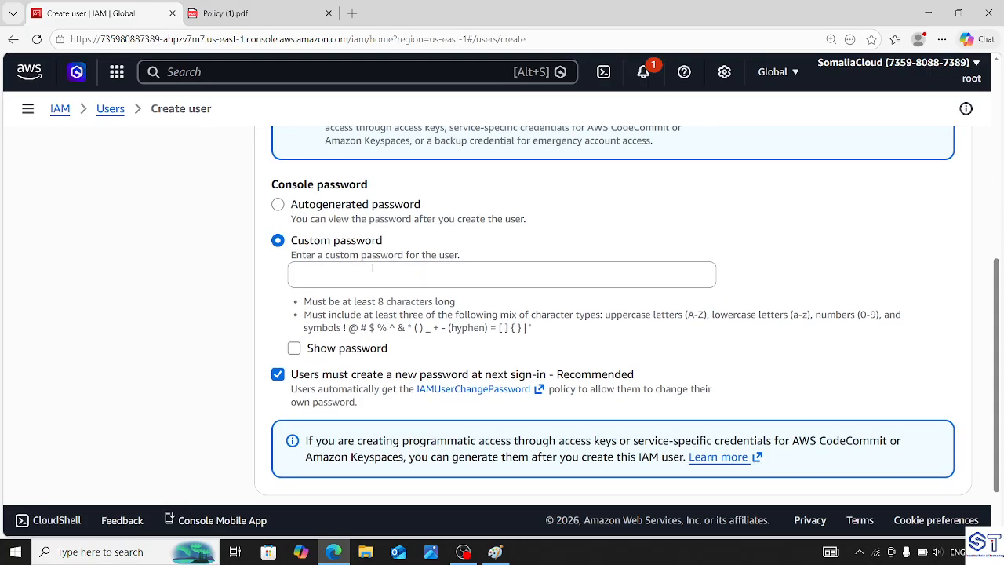
click(331, 207)
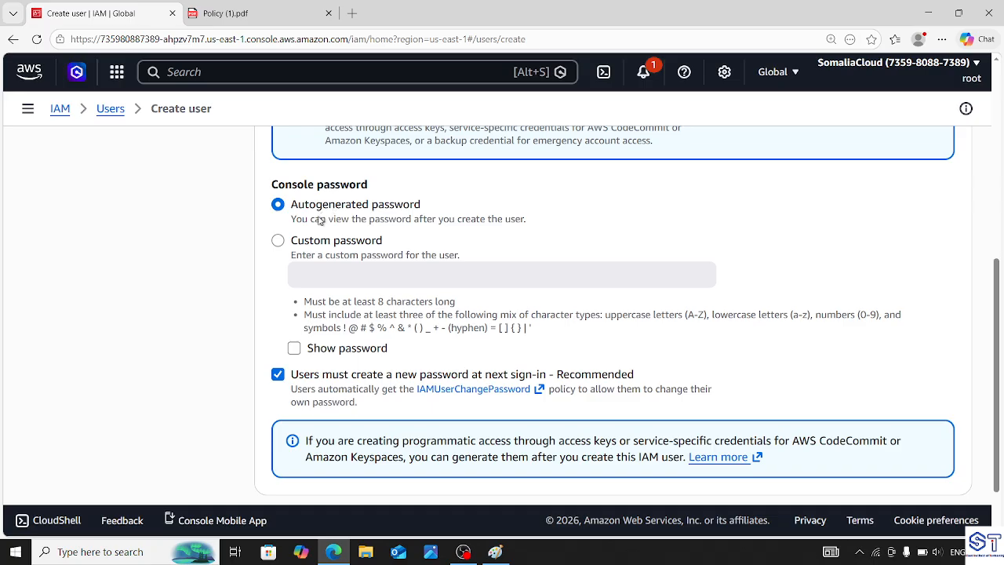
click(322, 251)
click(339, 274)
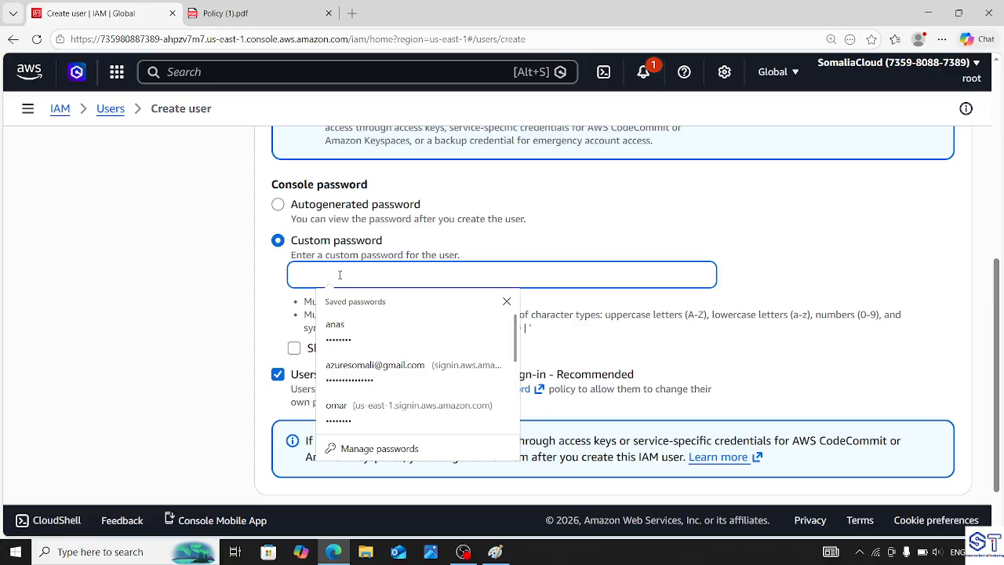
text(••••••••)
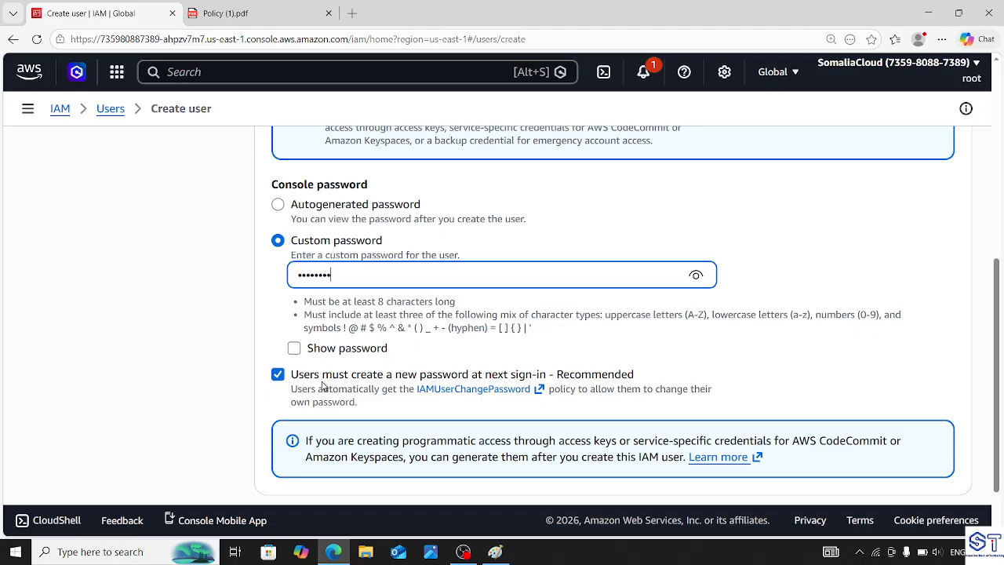
click(278, 374)
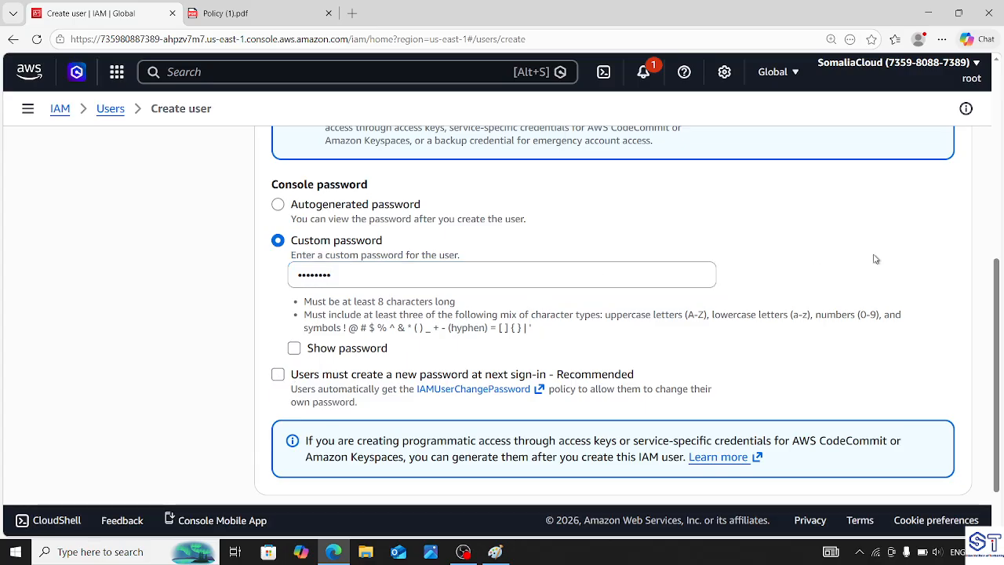
- Continue to the permissions stage of the user creation and dismiss the browser's offer to save the password
drag(999, 317, 1001, 348)
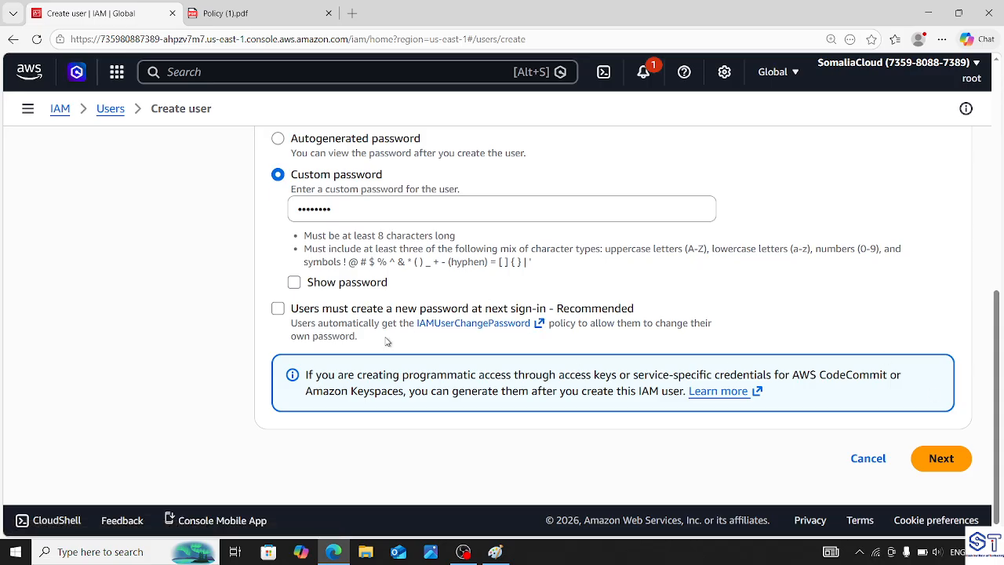
click(943, 467)
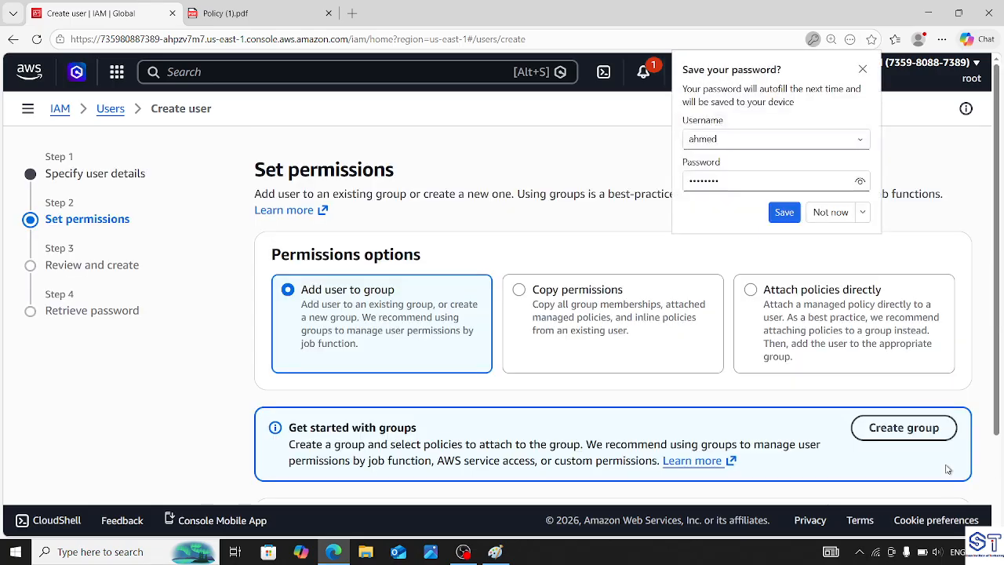
click(862, 69)
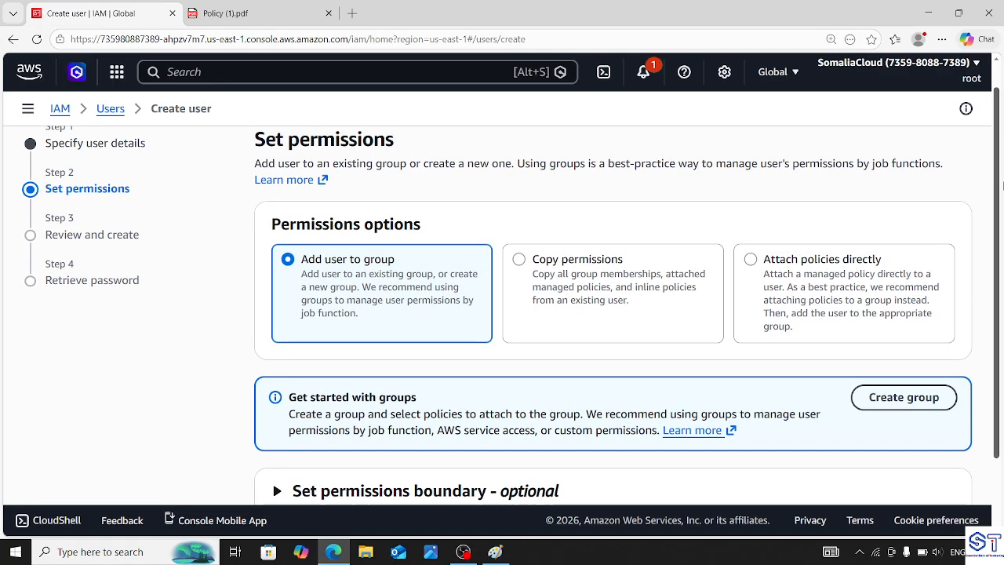
- Create the user with the default permission options and no group, and dismiss the success notification
scroll(299, 156, up, 1)
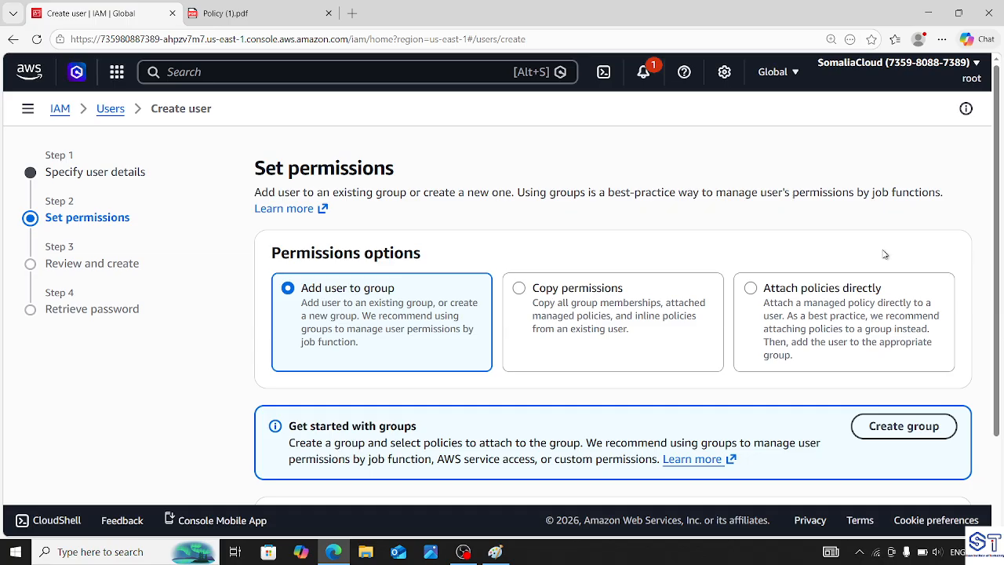
drag(996, 214, 1002, 342)
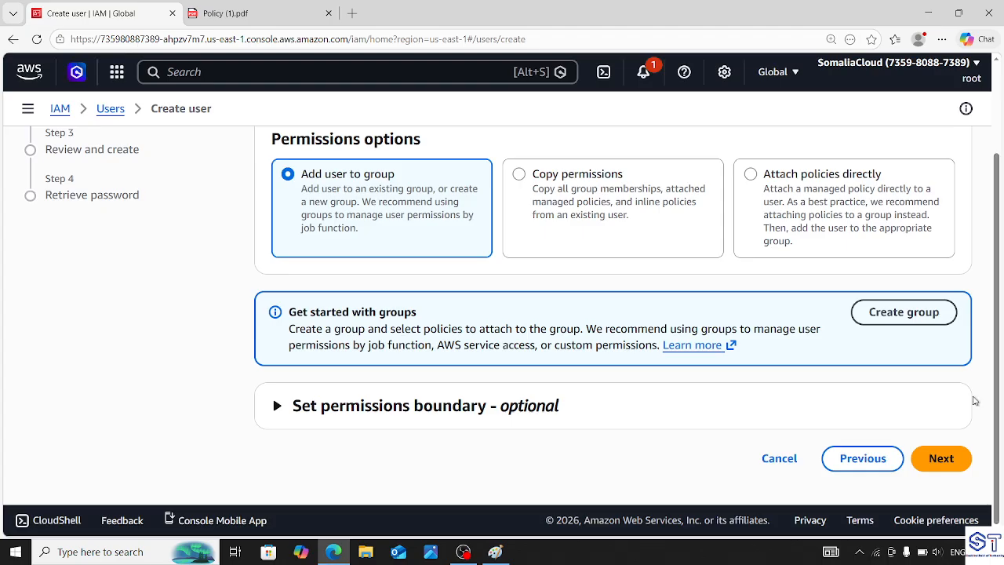
click(941, 461)
drag(994, 272, 998, 414)
click(925, 459)
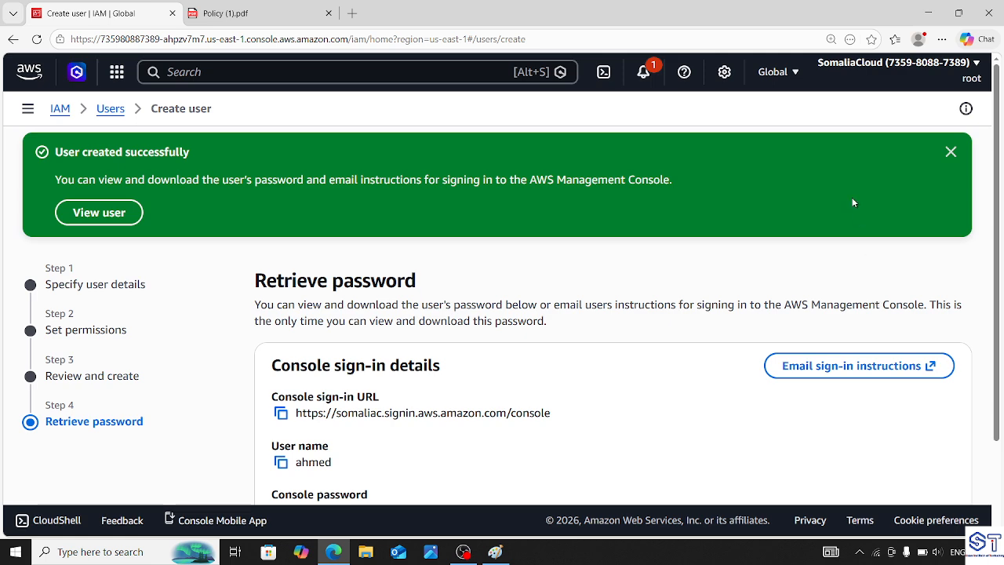
click(949, 152)
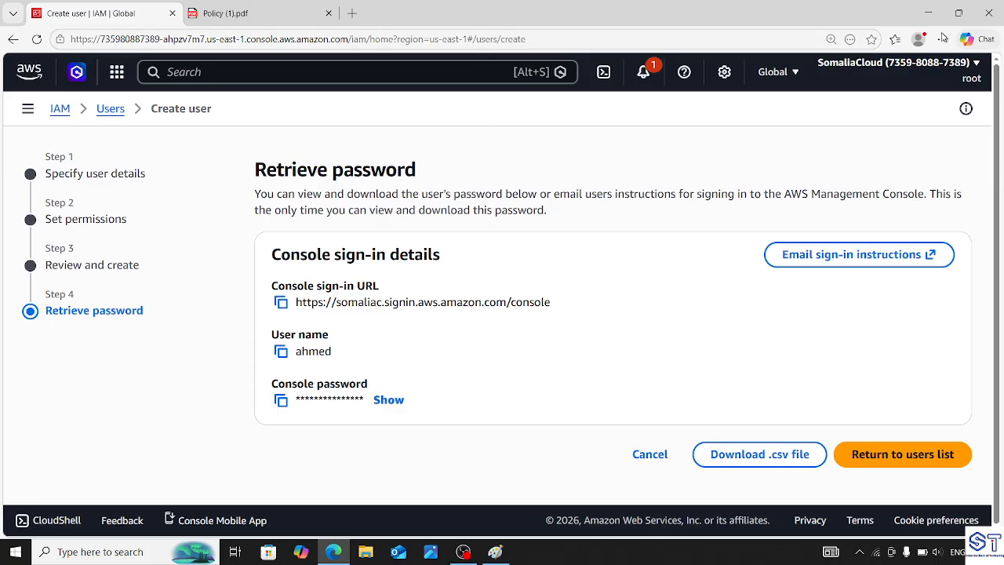
click(972, 81)
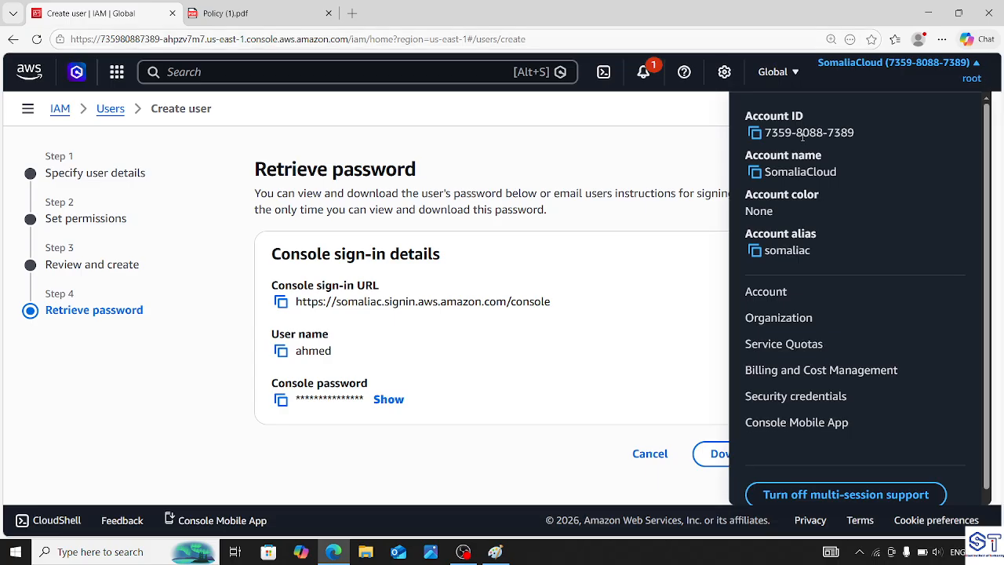
click(795, 501)
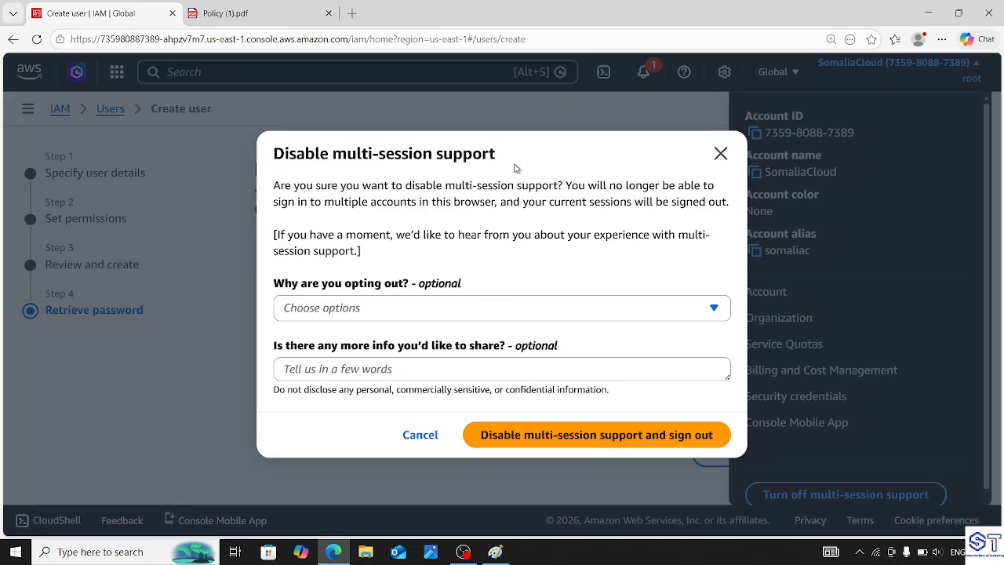
click(718, 155)
- Add a session from the account menu to bring up the IAM user sign-in page
click(966, 77)
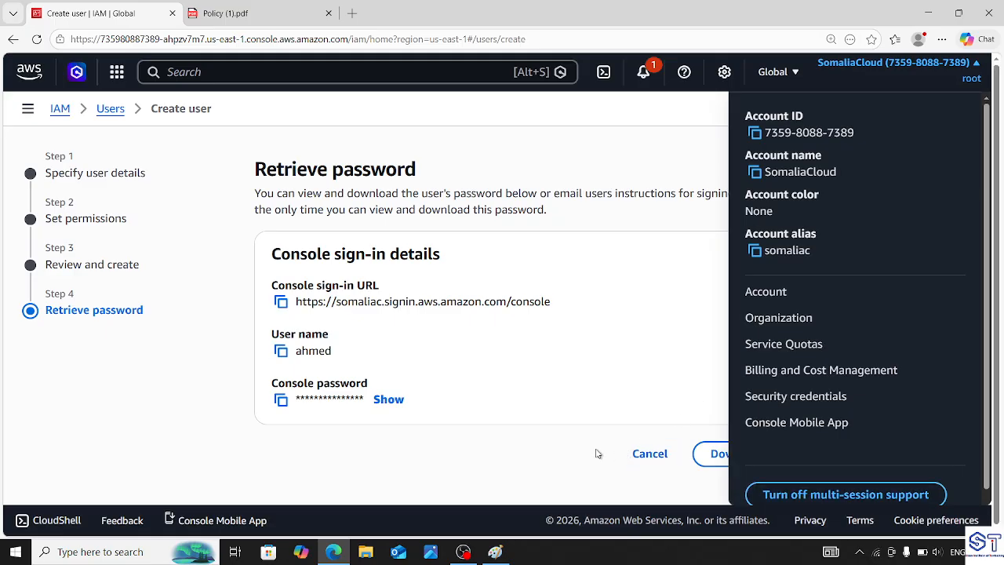
scroll(990, 360, down, 1)
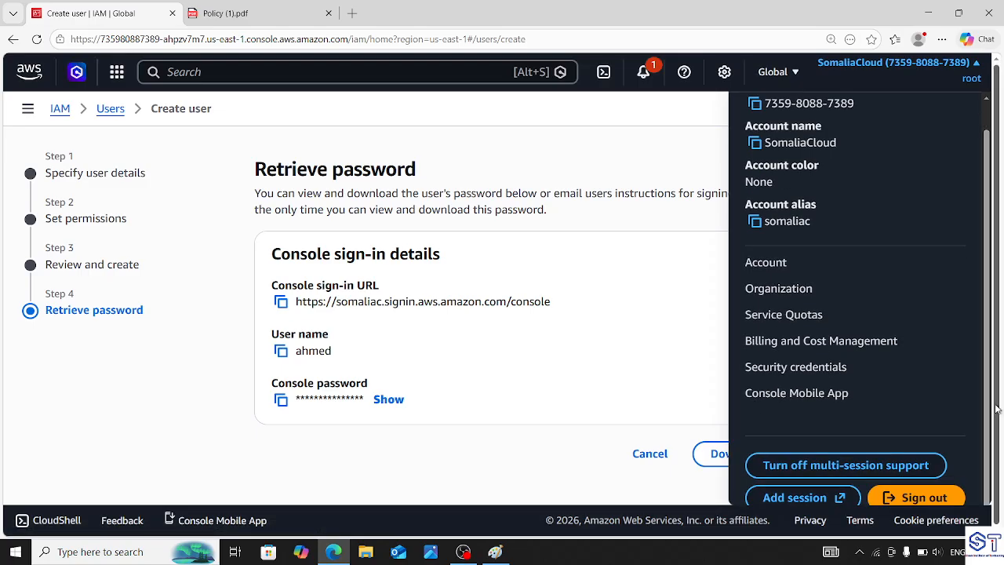
scroll(973, 431, down, 1)
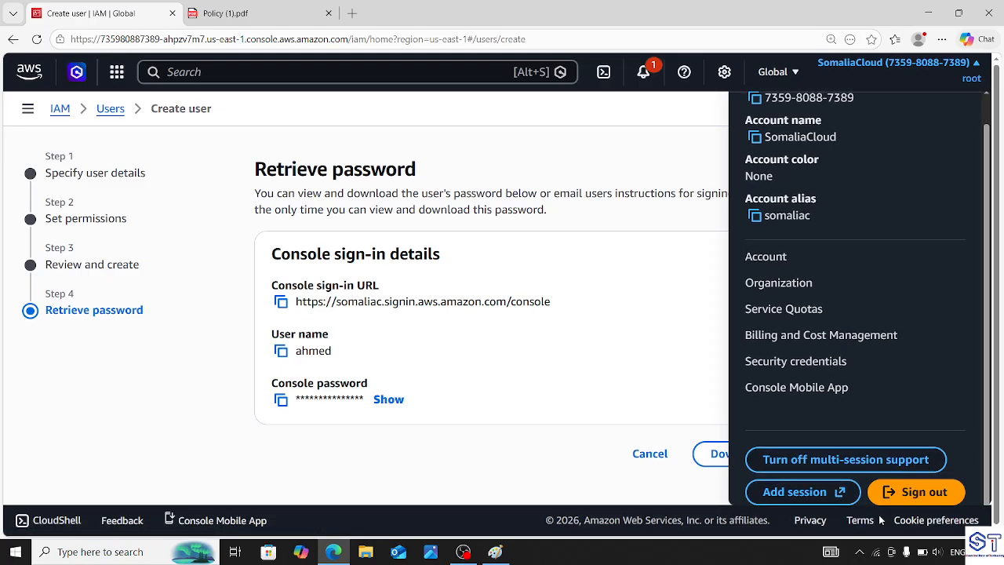
click(792, 499)
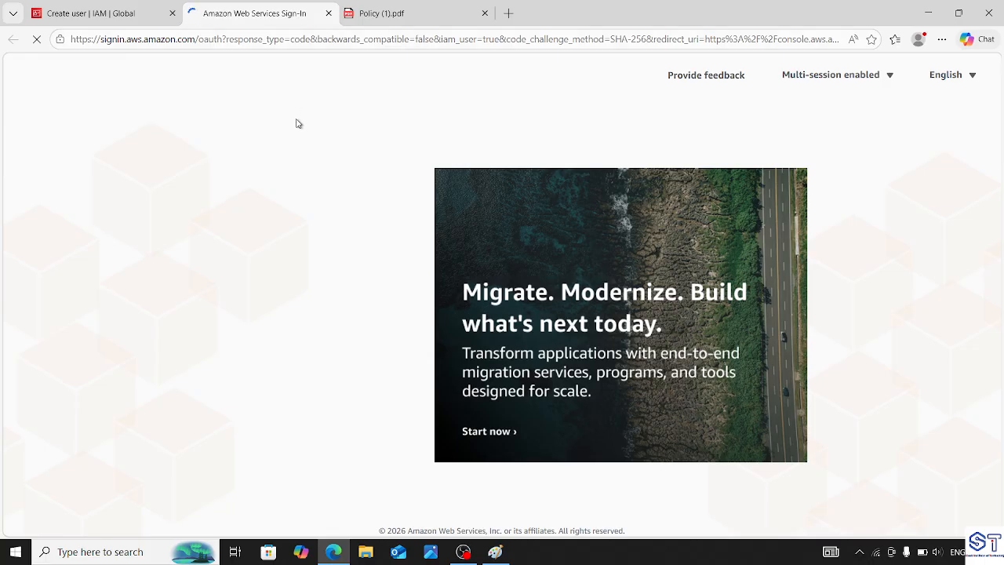
- Review the new user's console sign-in URL and user name, and return to the IAM user sign-in page
click(125, 7)
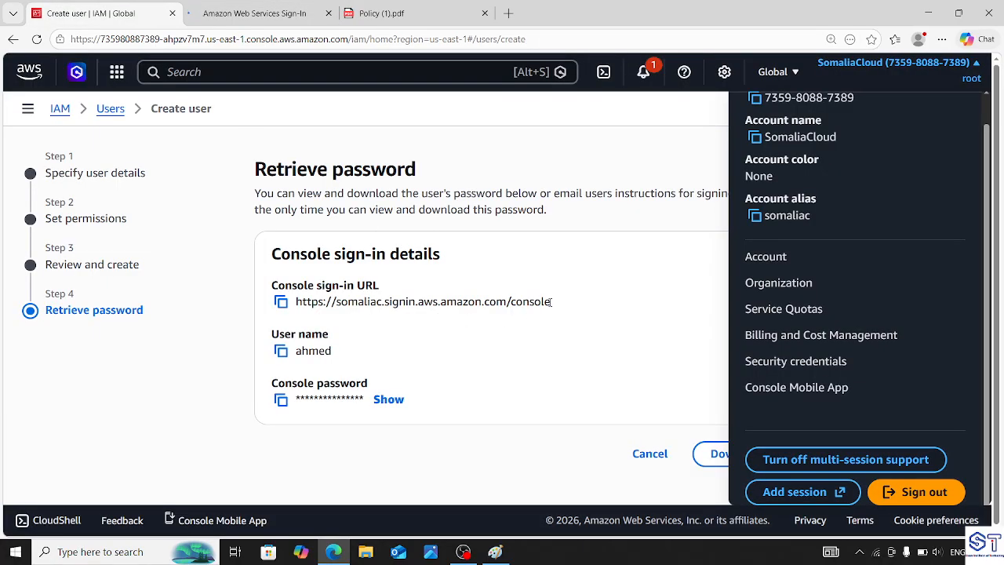
click(644, 247)
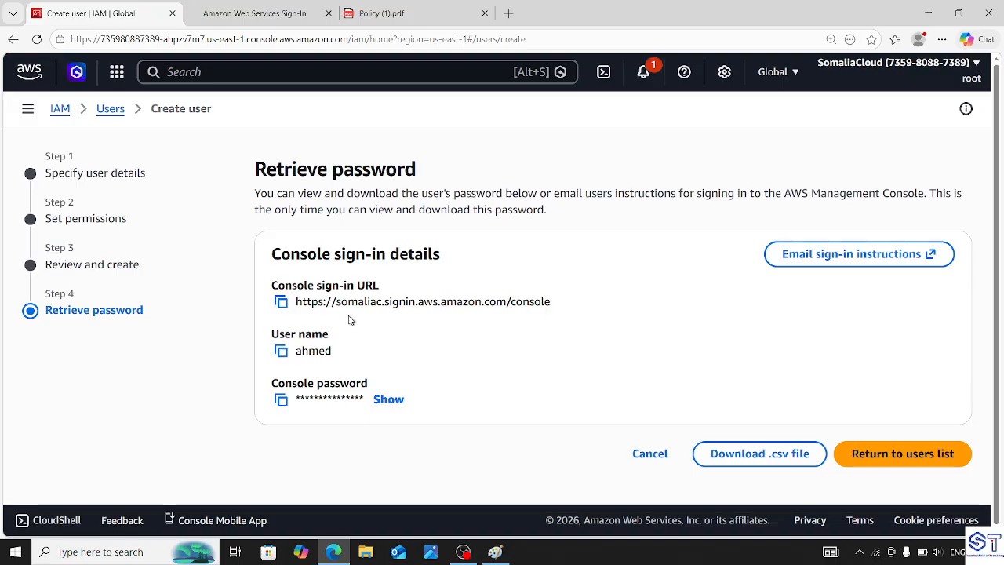
drag(300, 306, 531, 311)
drag(301, 351, 359, 352)
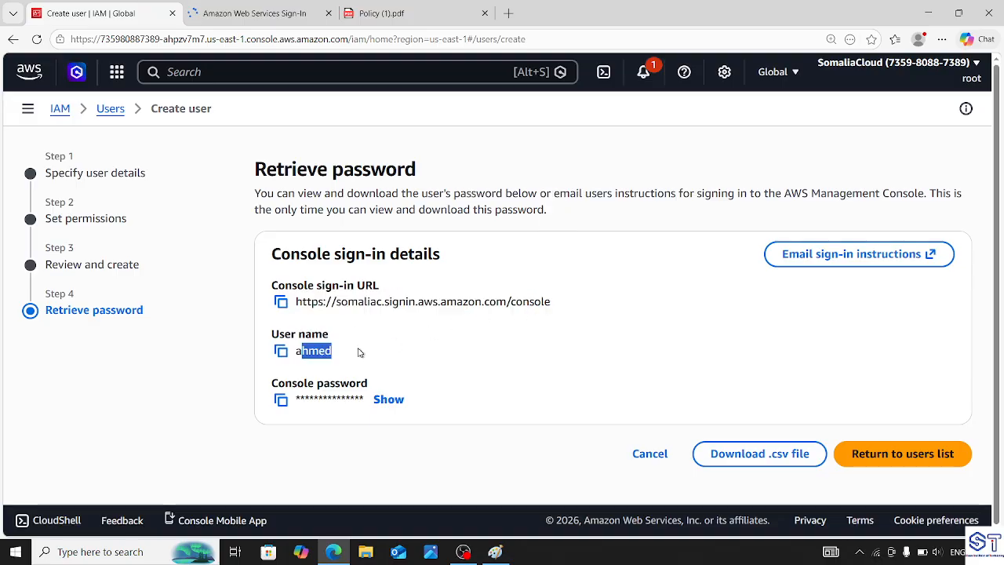
click(263, 11)
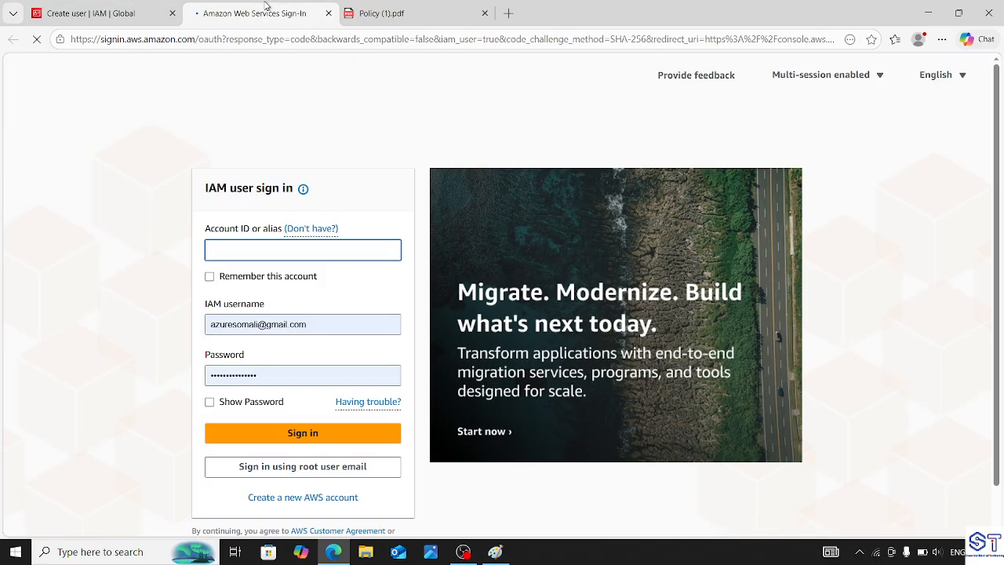
- Copy the new user's console sign-in URL from the sign-in details and go back to the sign-in page
click(141, 5)
click(541, 321)
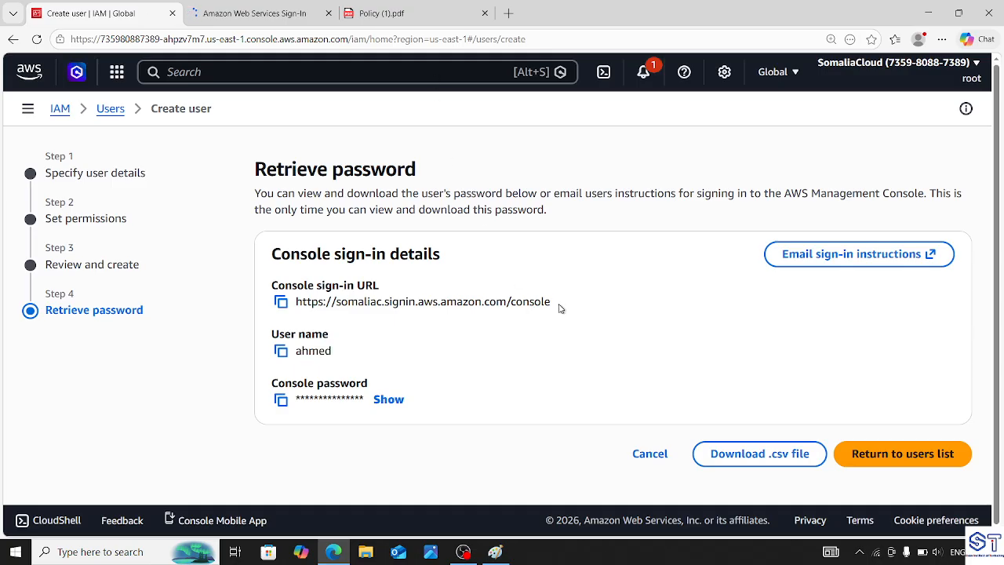
drag(561, 305, 290, 314)
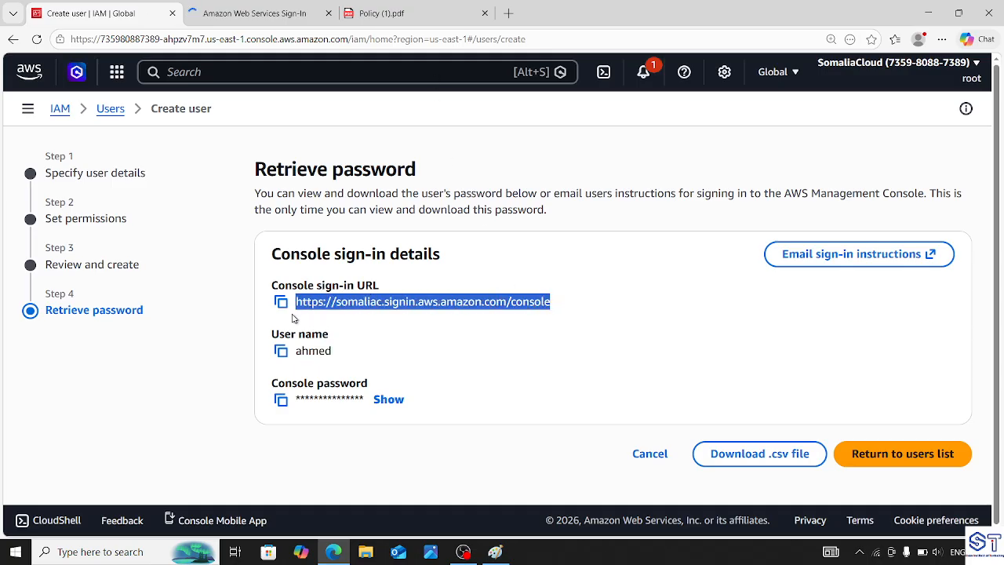
click(280, 302)
click(246, 24)
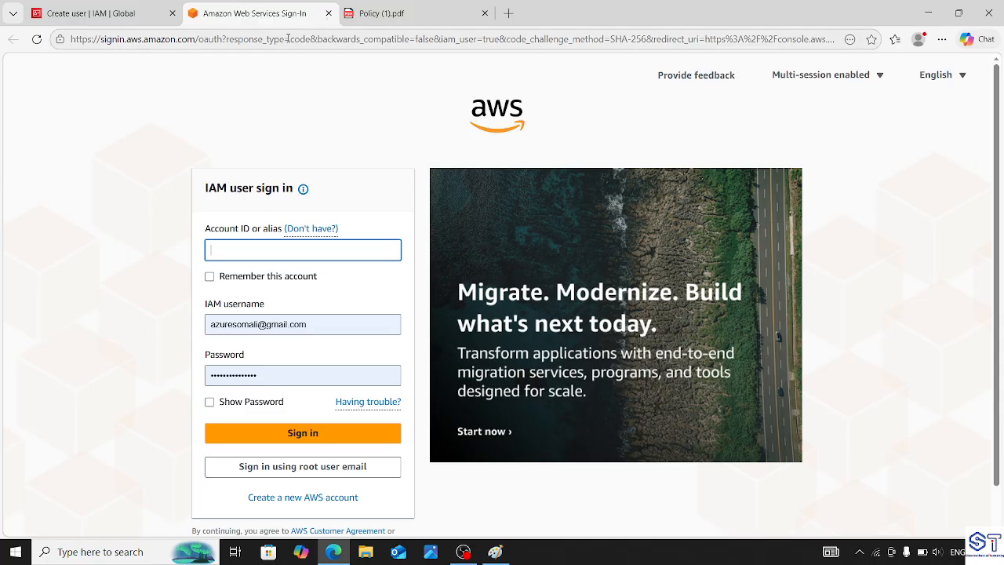
- Add another session from the root account's menu to load a fresh IAM user sign-in page
click(134, 10)
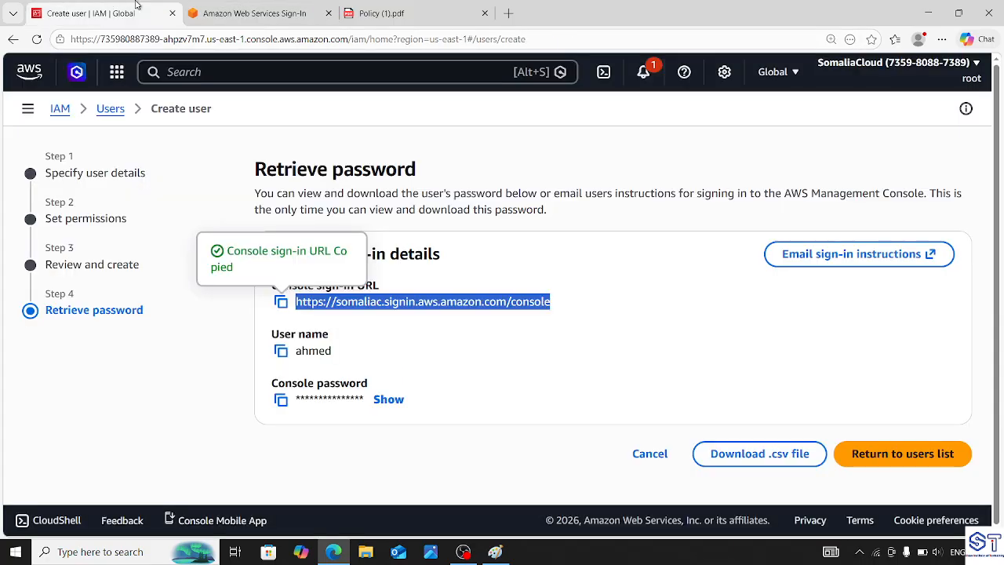
click(975, 69)
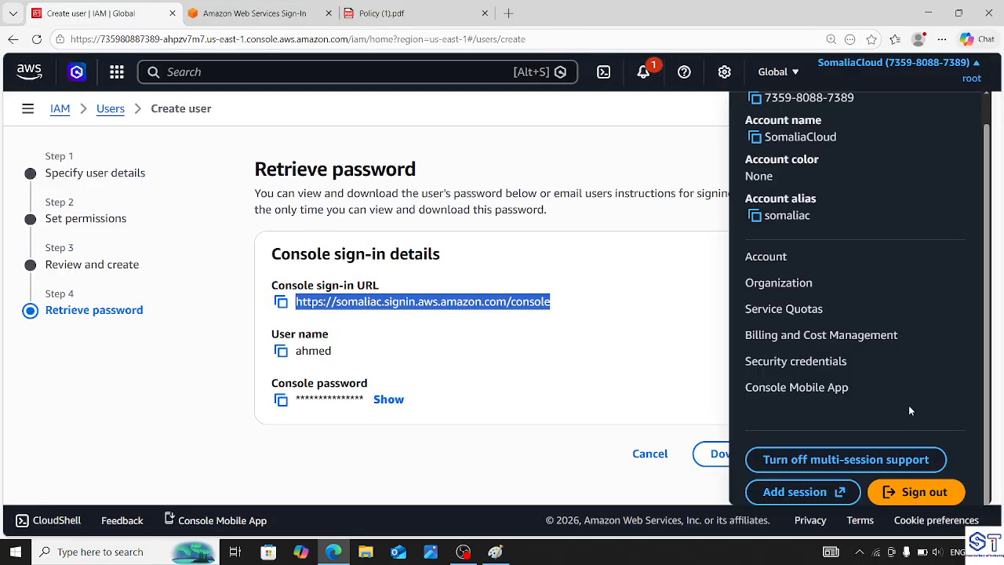
click(812, 492)
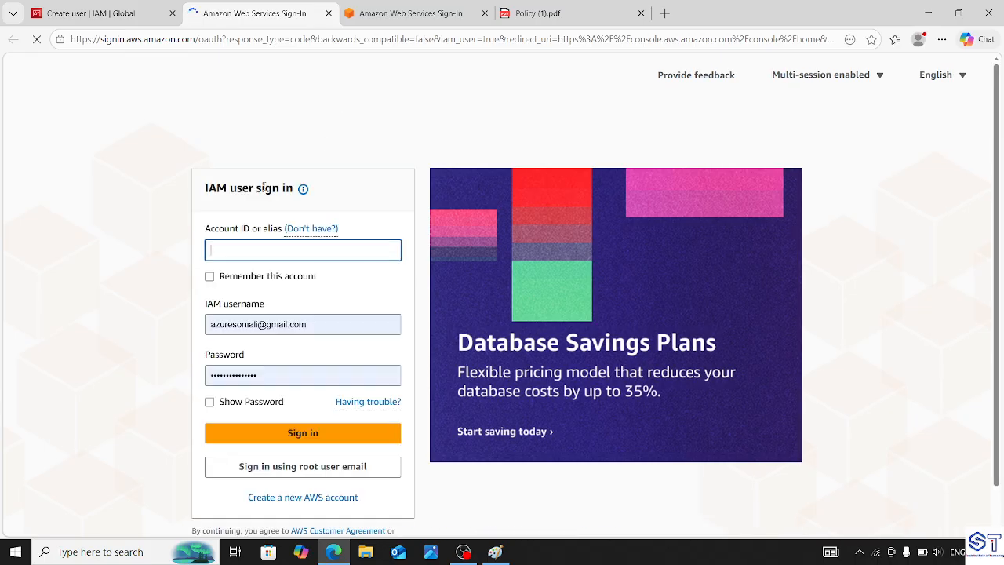
- Copy the account ID from the root session's account details and paste it into the IAM user sign-in form
click(90, 14)
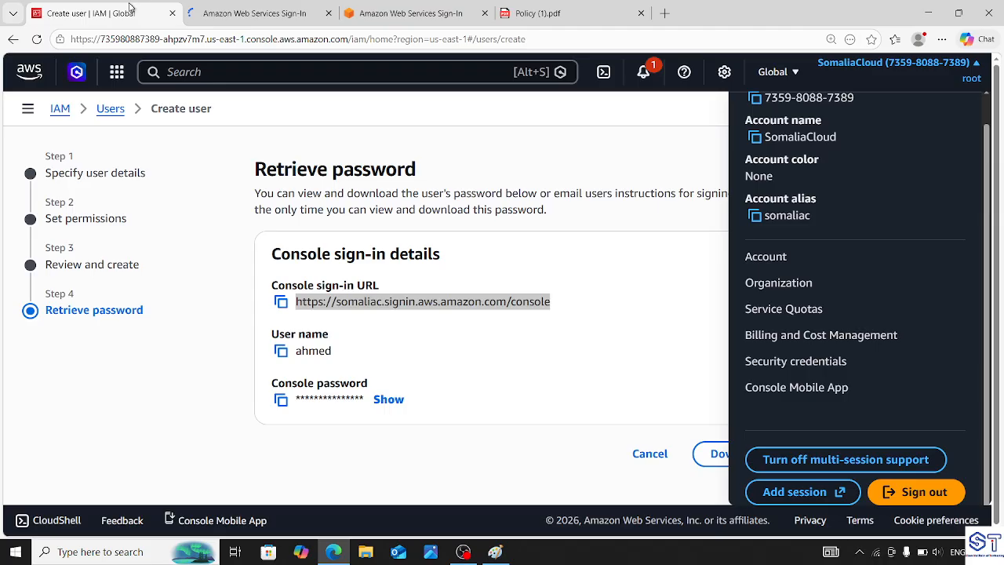
click(663, 214)
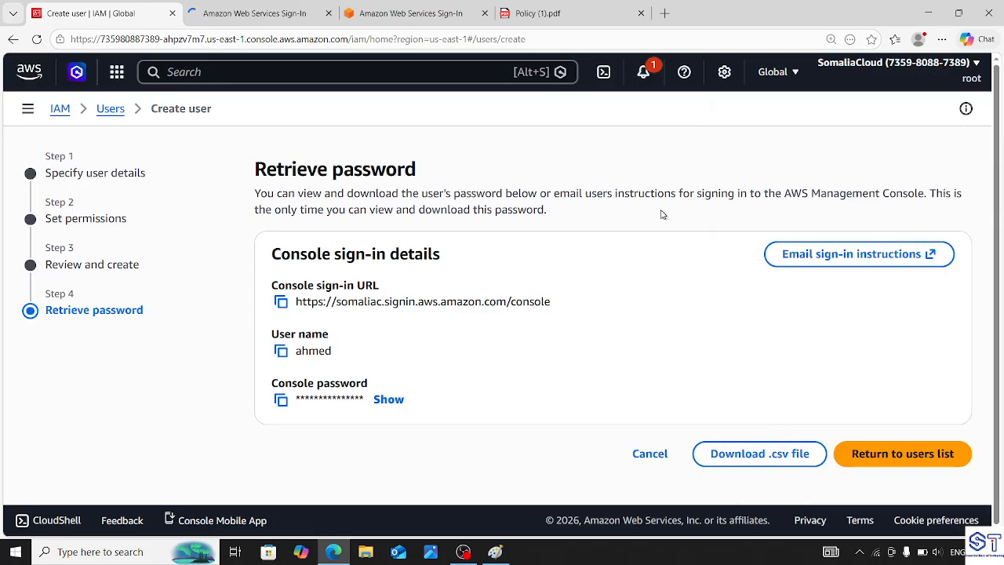
click(972, 86)
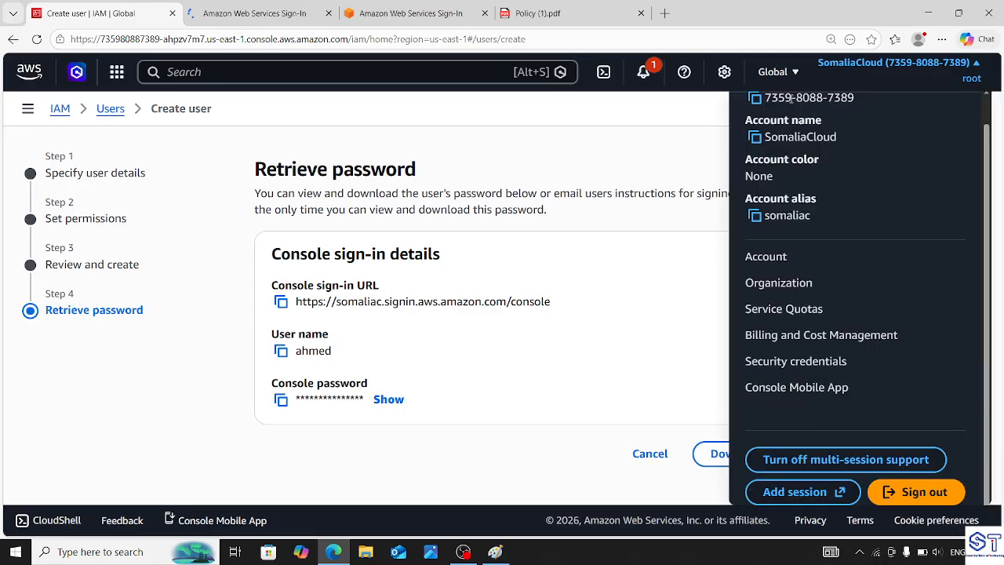
click(754, 98)
click(255, 14)
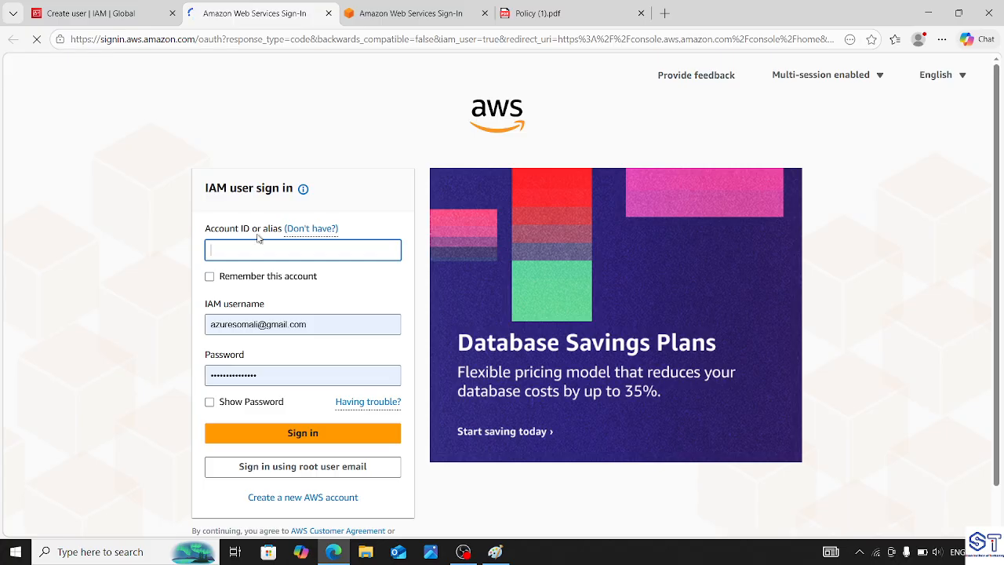
key(ctrl+v)
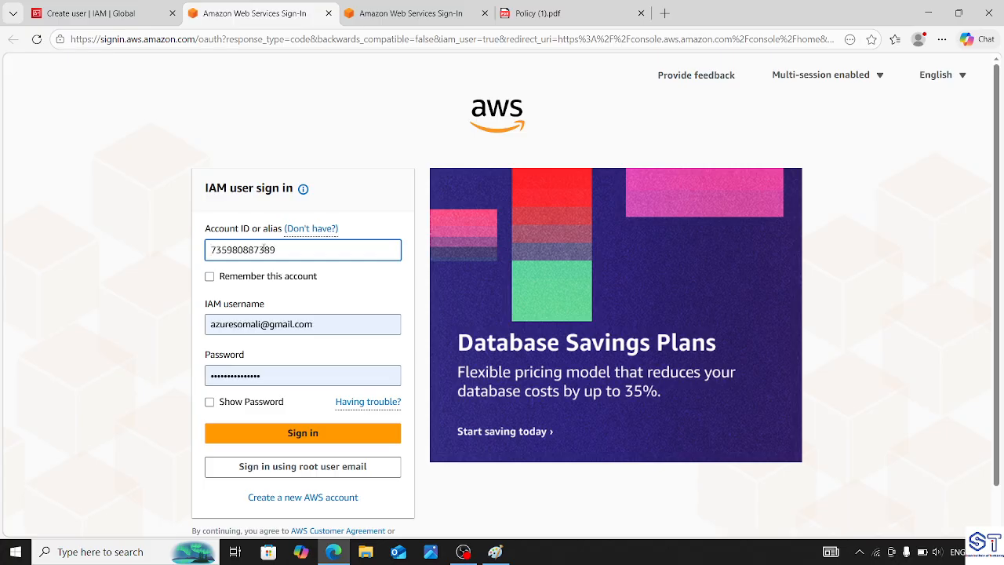
- Replace the prefilled credentials with the new user's IAM username and account password, and sign in
click(151, 341)
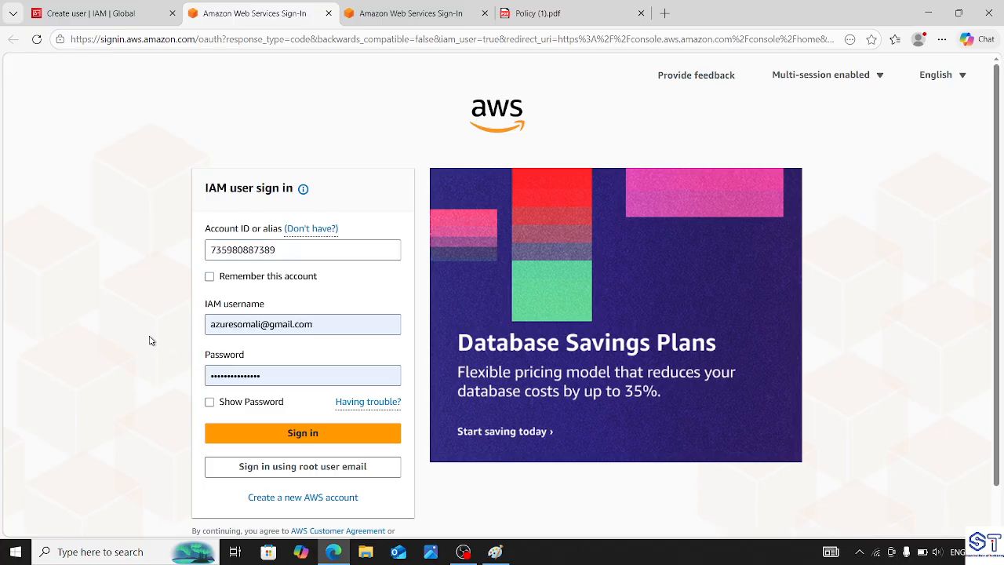
triple_click(214, 323)
key(BackSpace)
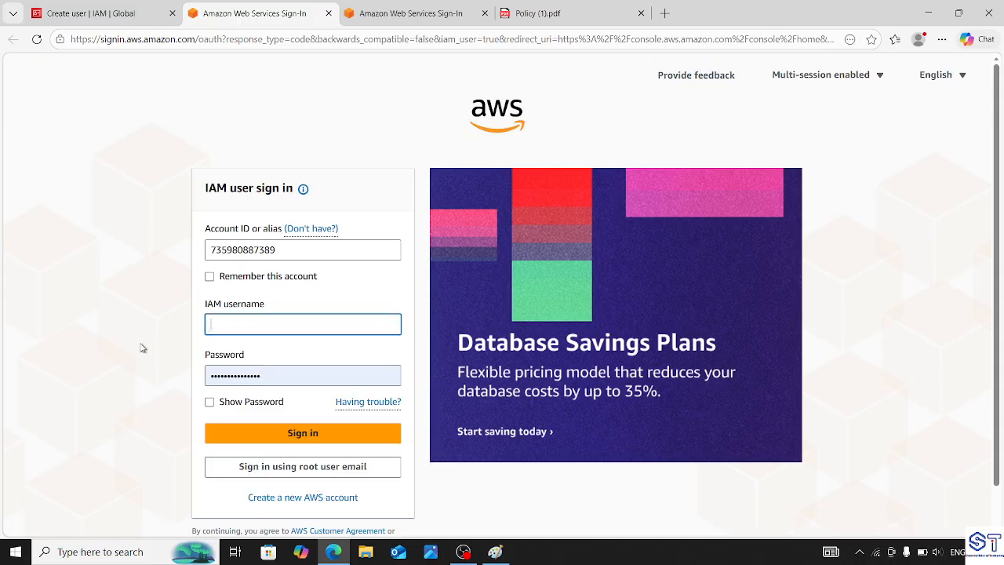
text(ahmed)
key(Tab)
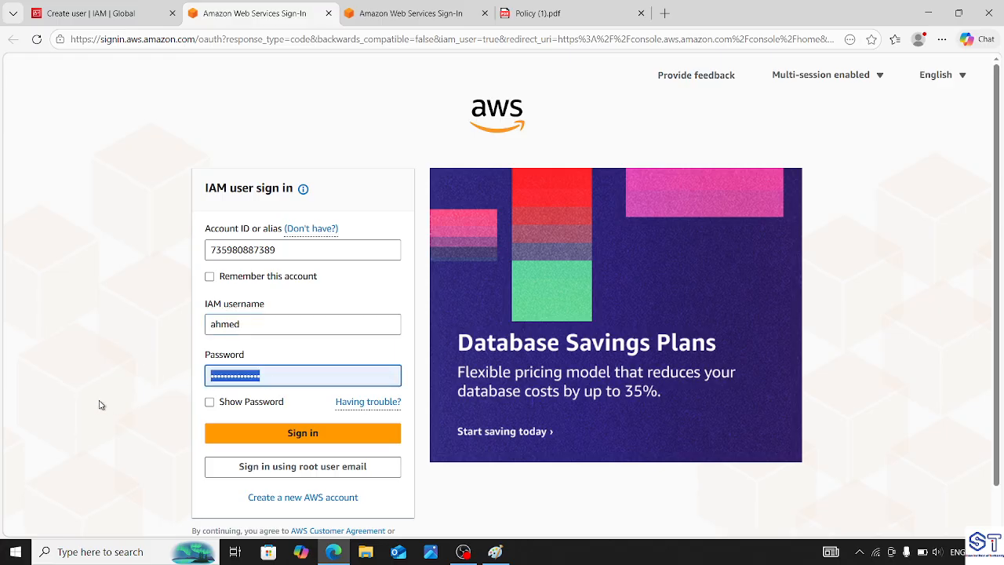
text(••)
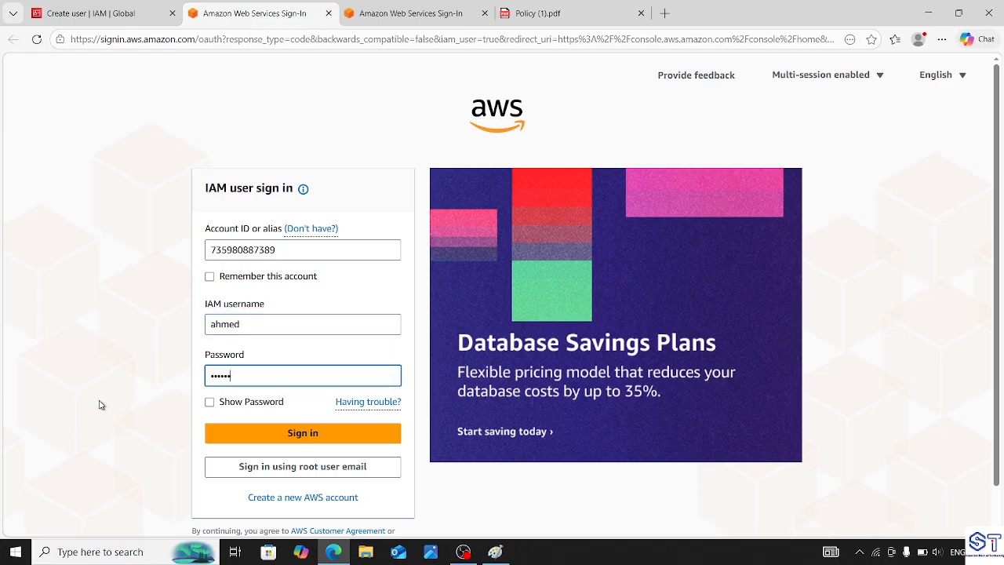
click(276, 438)
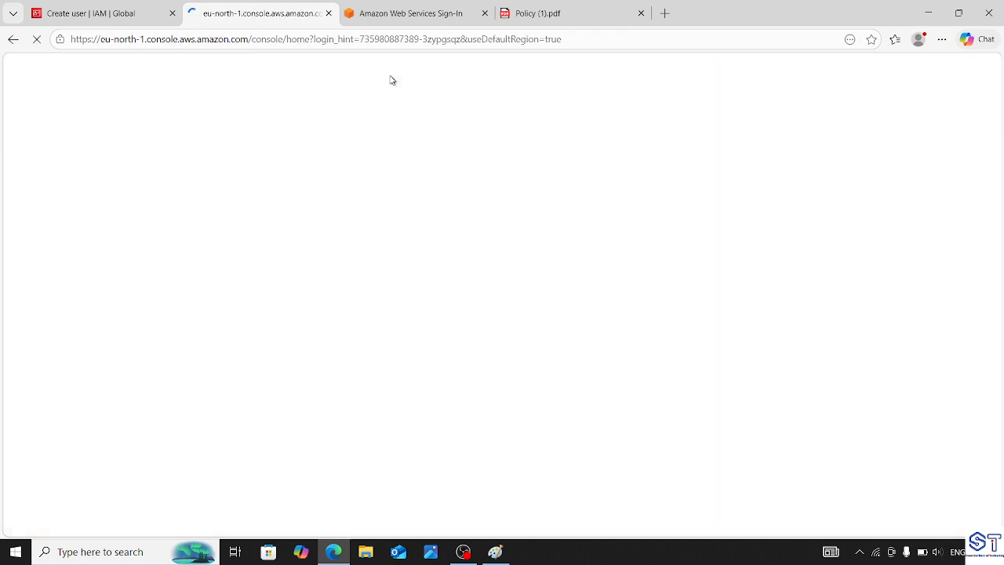
- Close the unused sign-in page, return to the new user's console session and save the login in the browser
click(461, 15)
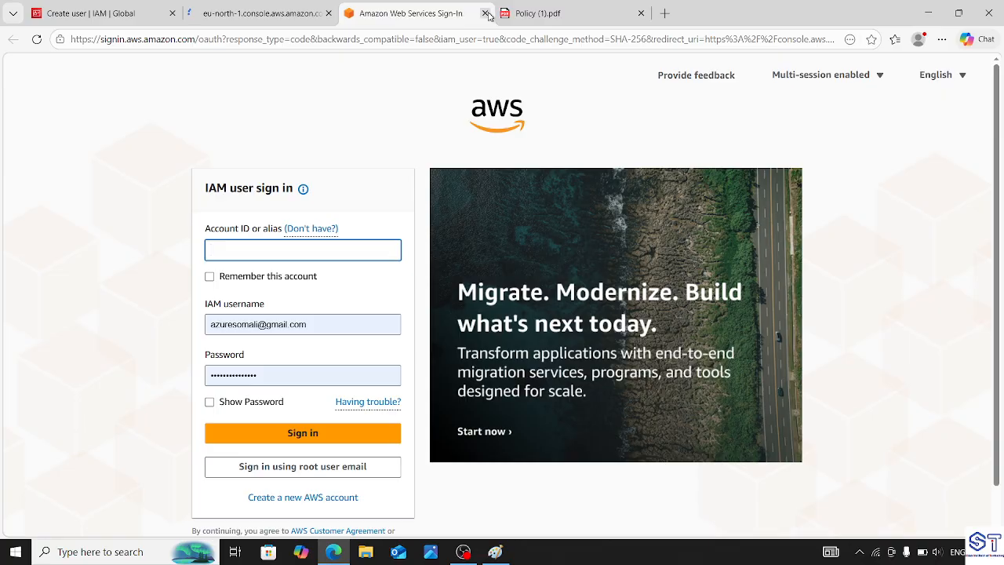
click(486, 13)
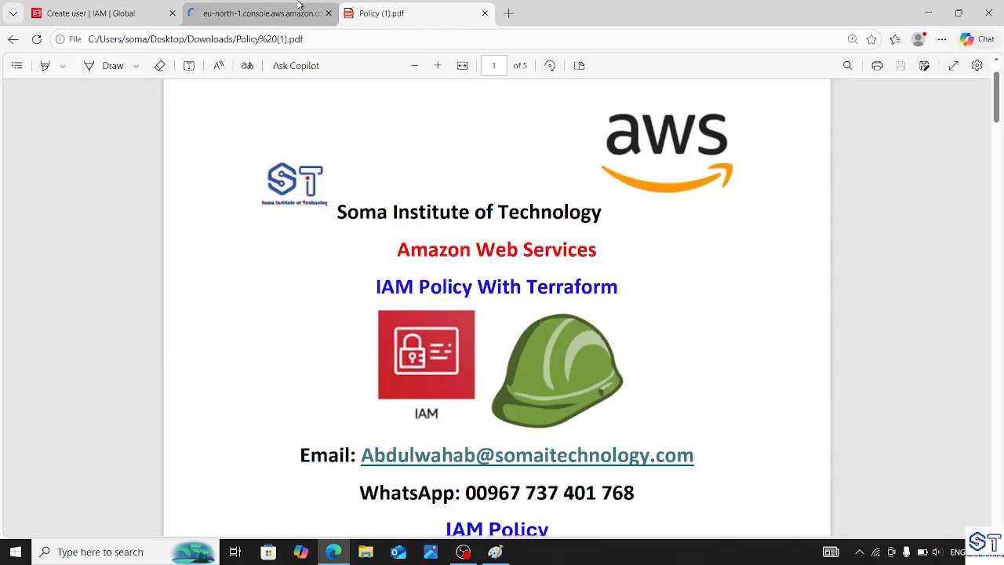
click(299, 6)
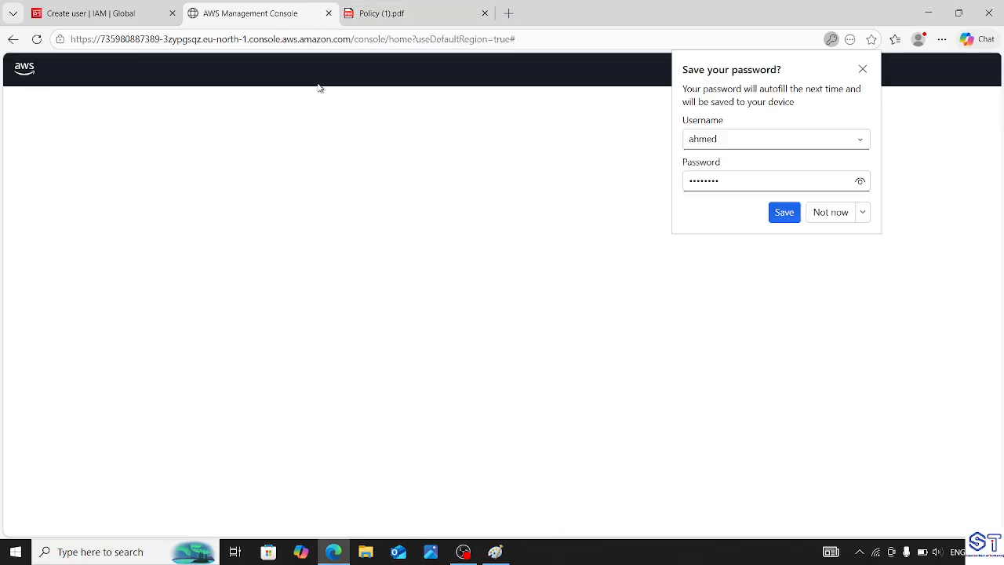
click(783, 212)
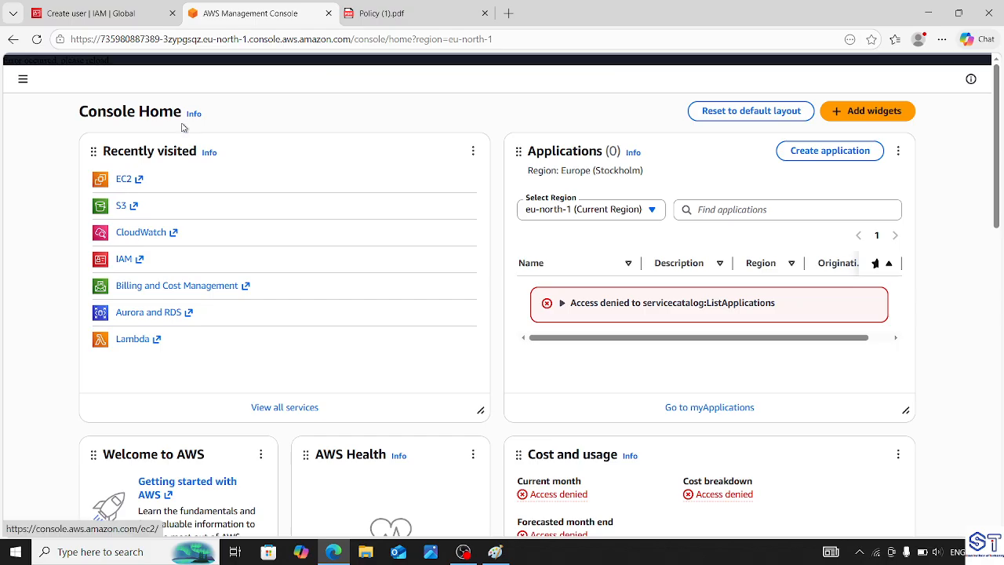
drag(991, 80, 989, 98)
click(989, 93)
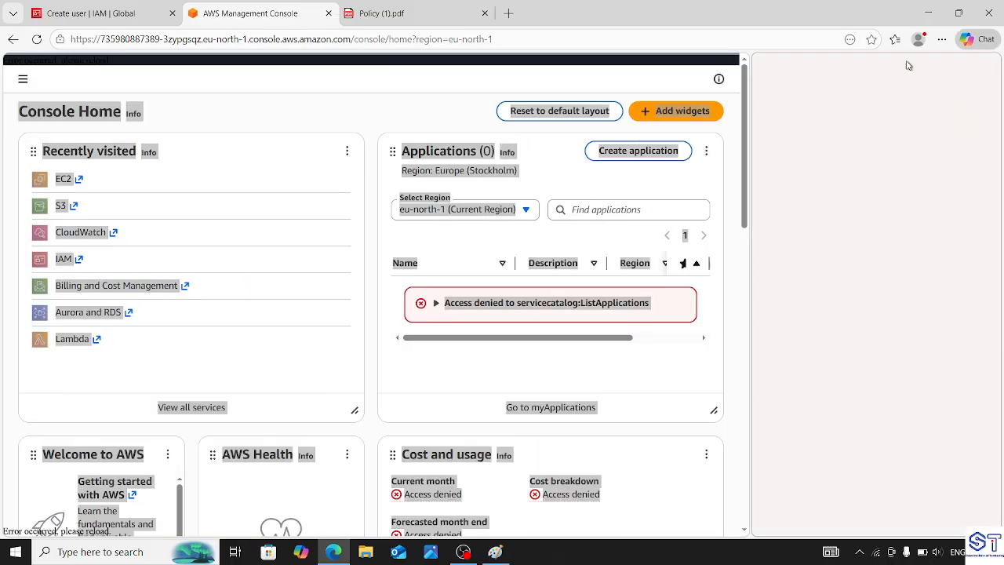
click(373, 130)
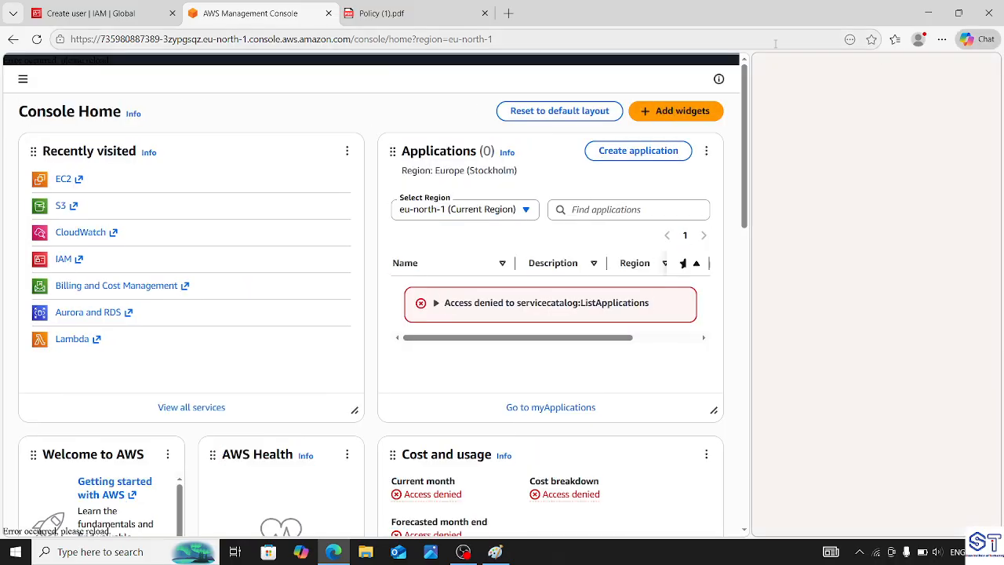
click(979, 40)
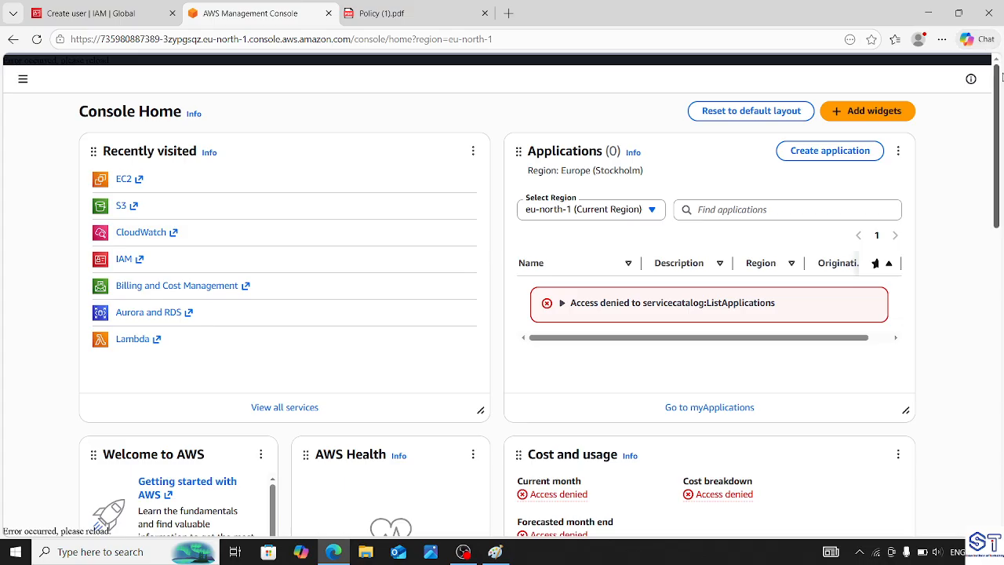
click(23, 79)
click(23, 79)
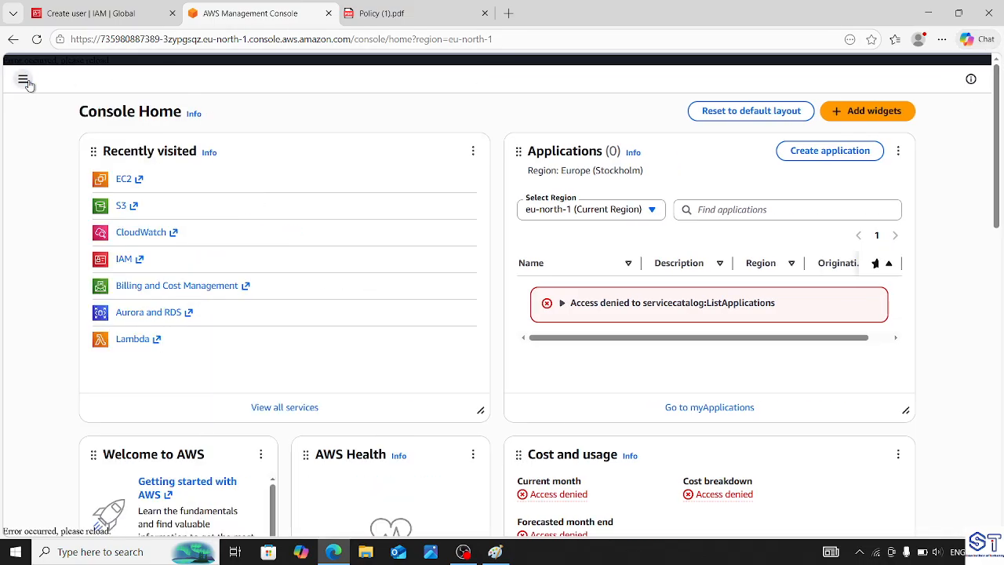
click(122, 180)
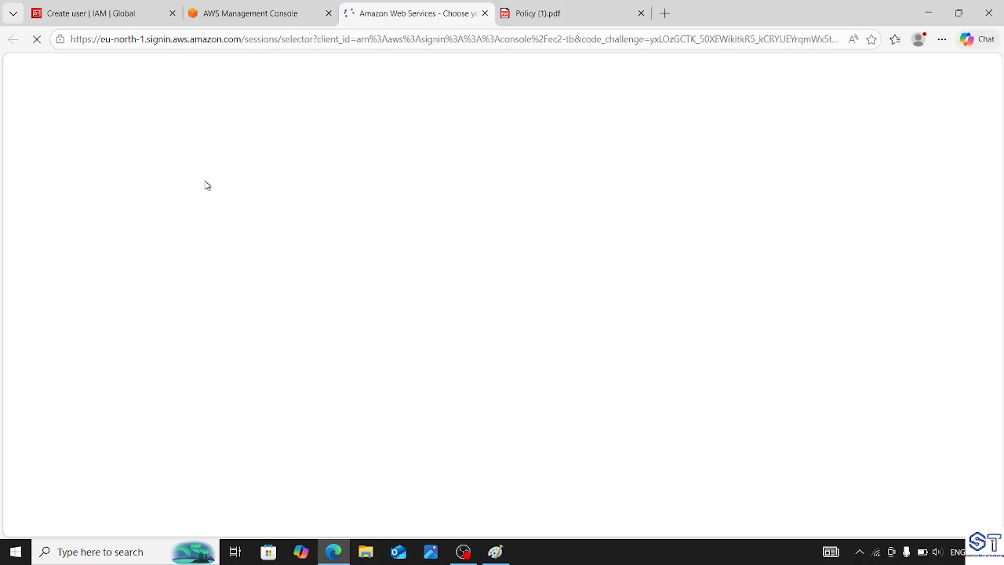
click(250, 14)
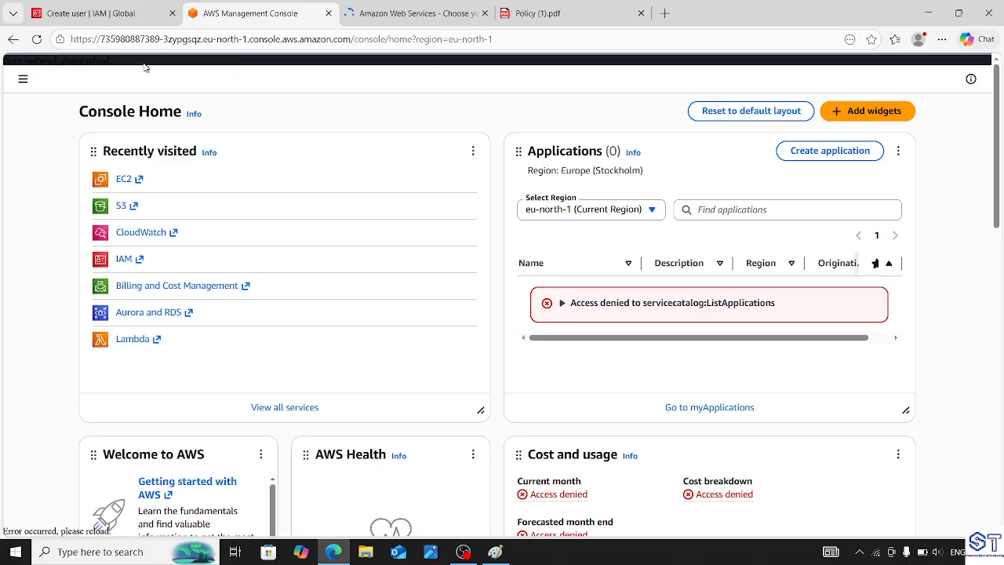
mouse_move(995, 84)
mouse_down()
mouse_move(995, 94)
mouse_move(993, 82)
mouse_up()
click(385, 5)
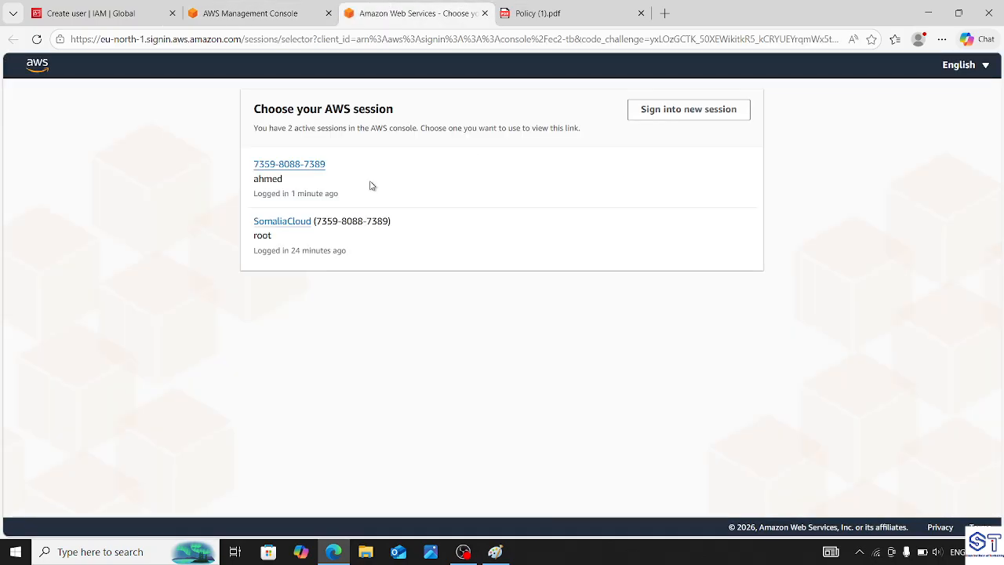
click(697, 115)
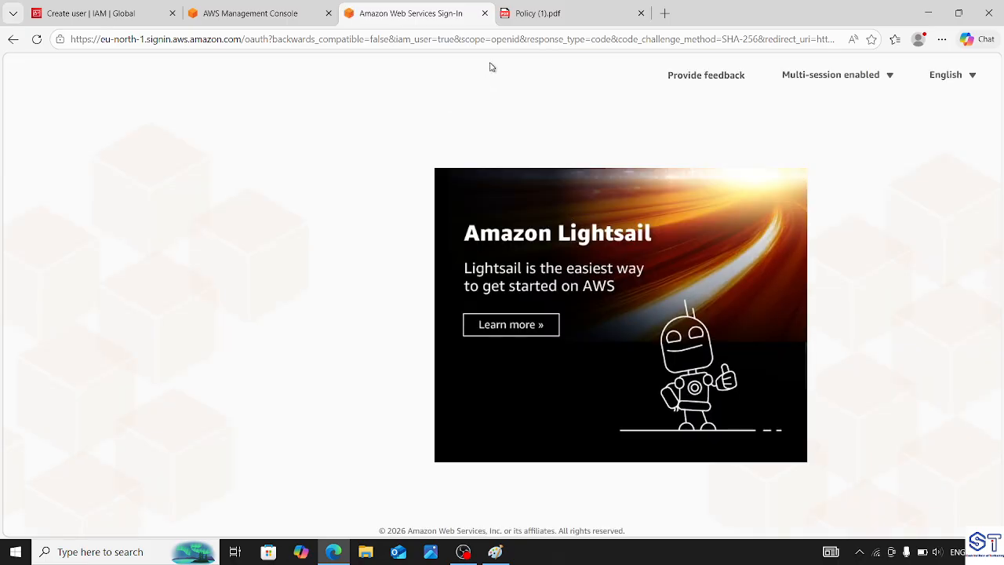
click(484, 14)
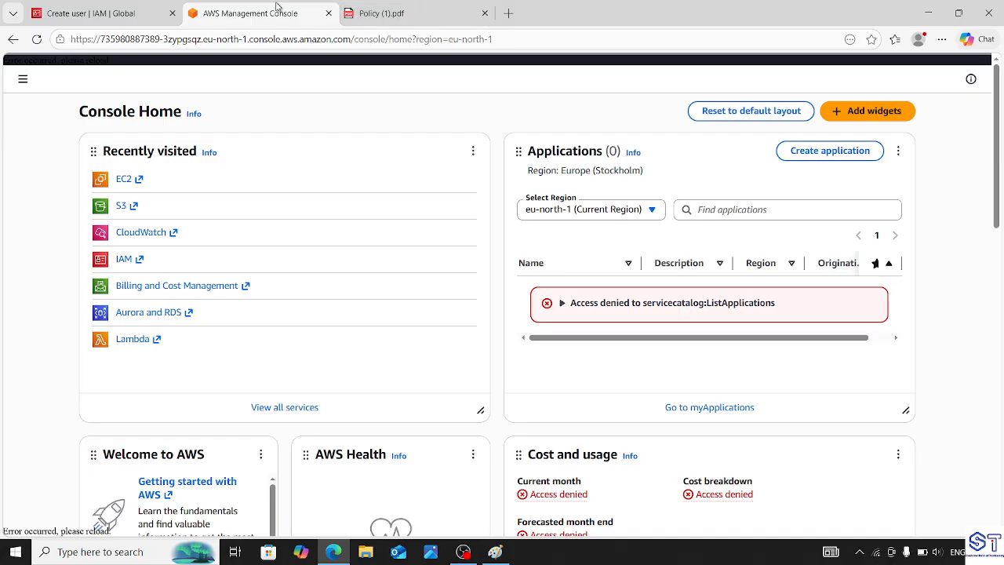
- Reload the new IAM user's console home and check access to the EC2 instances list, switching the region to N. Virginia
click(37, 40)
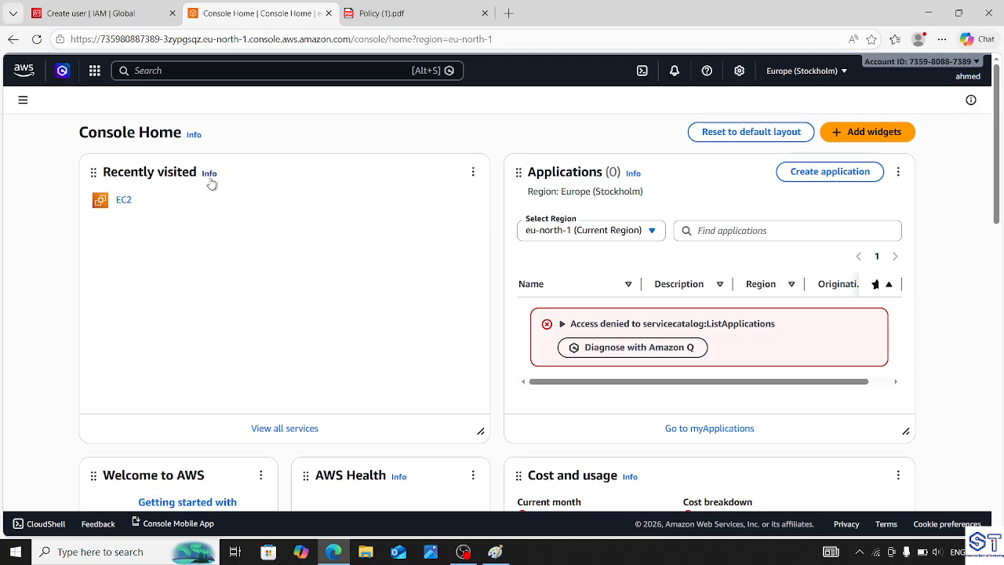
click(123, 203)
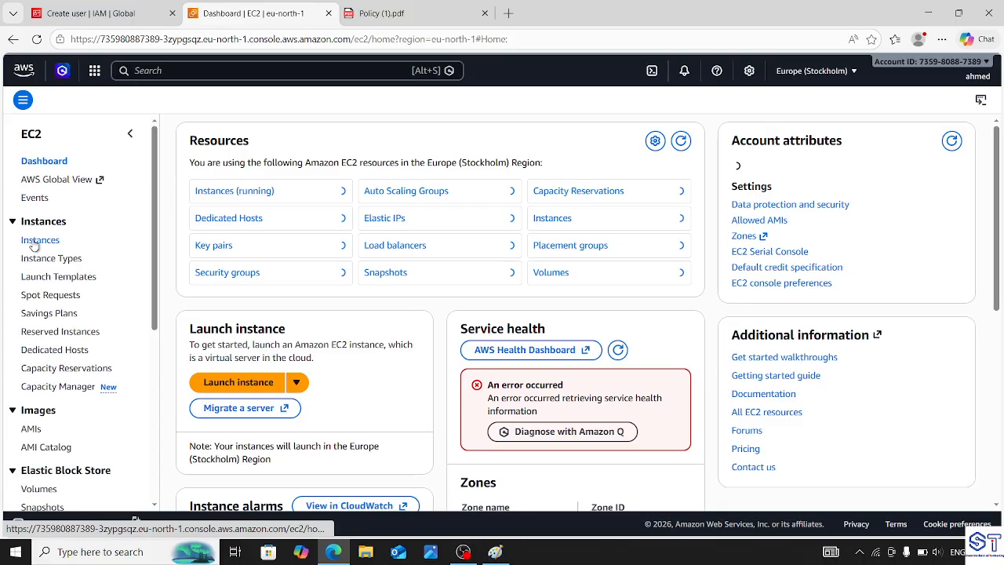
click(35, 240)
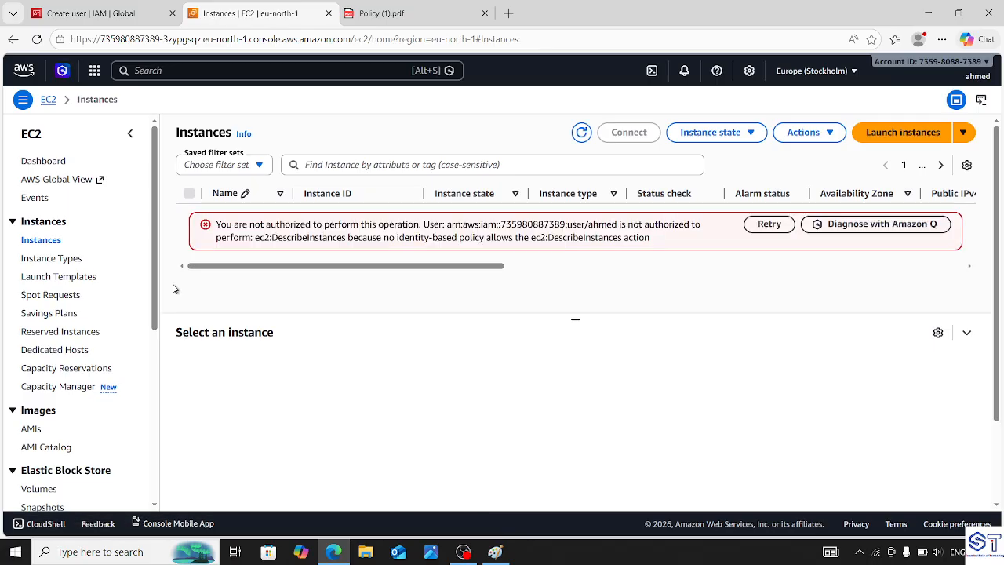
click(825, 75)
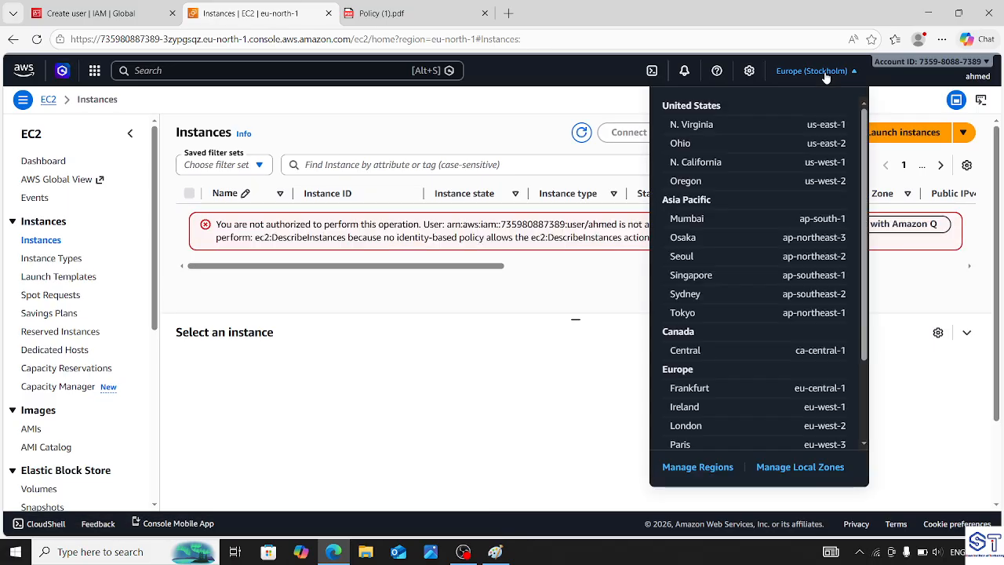
click(706, 127)
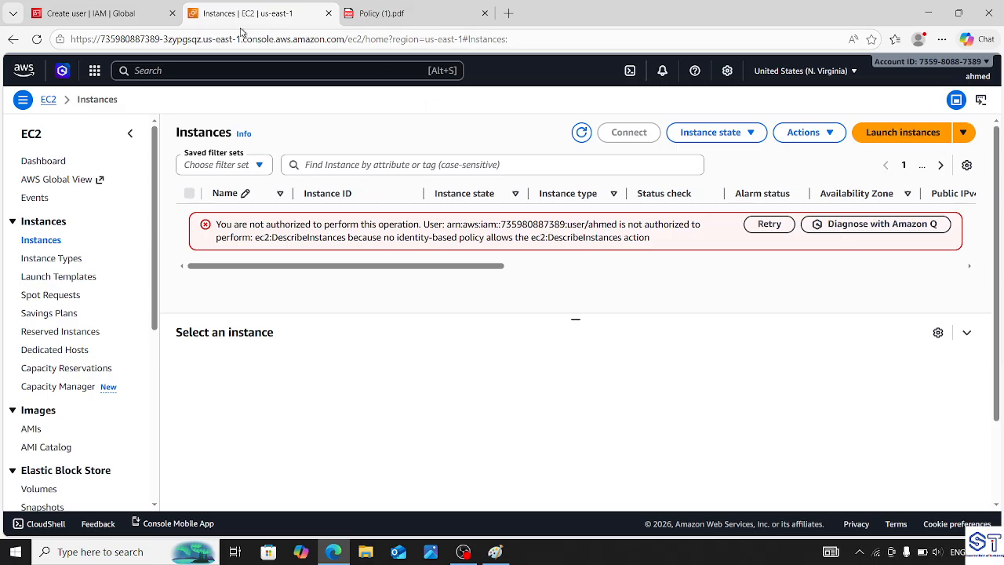
- Return to the root session and leave the finished user creation for the users list without viewing or downloading the console password
click(149, 6)
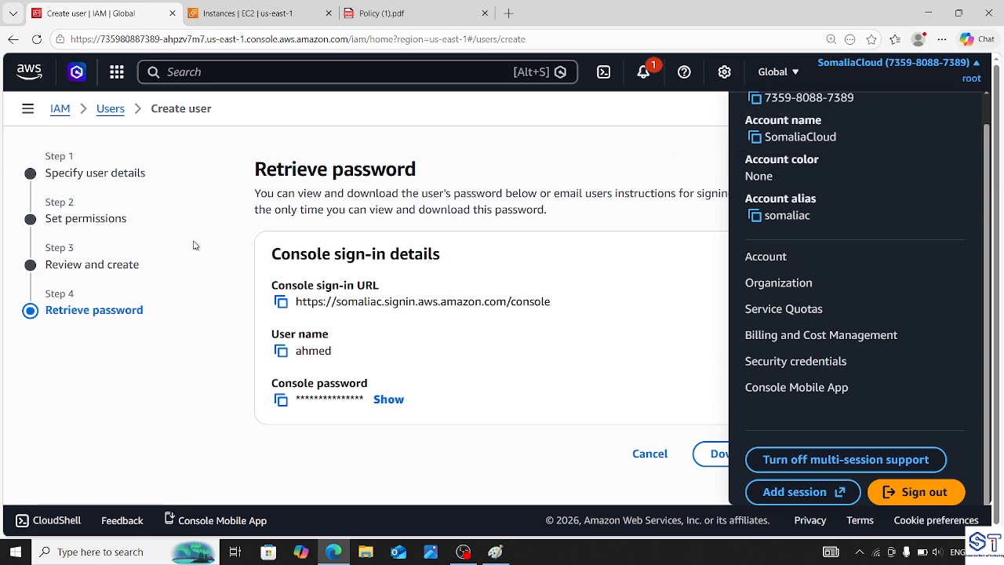
click(197, 245)
click(113, 111)
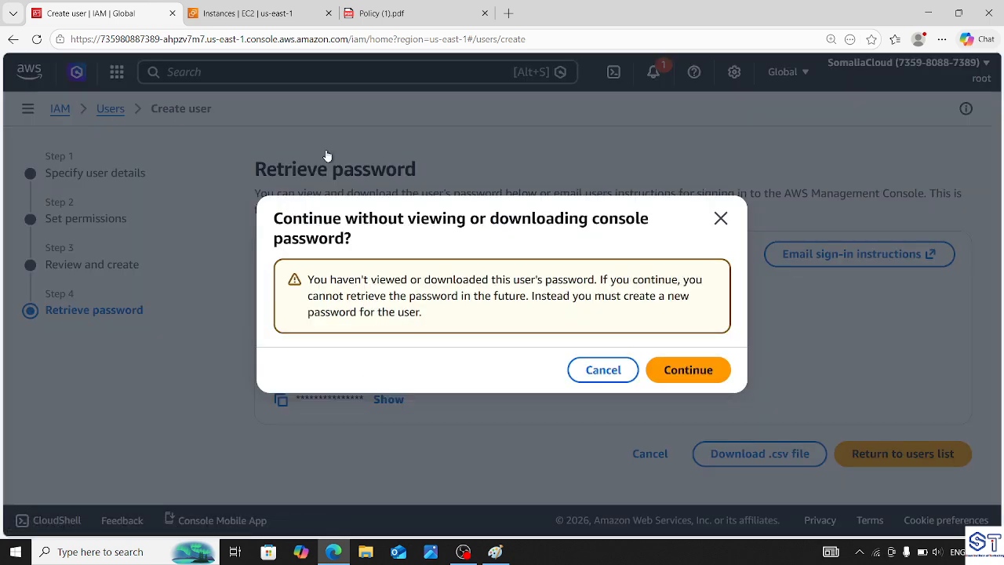
click(687, 370)
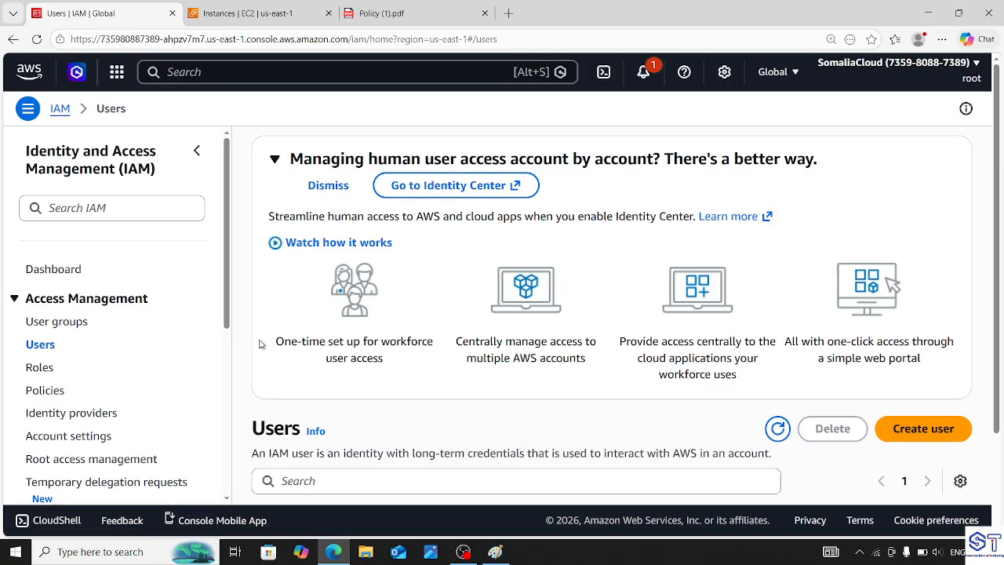
- Open the IAM policies list and widen its policy name column
scroll(226, 321, down, 1)
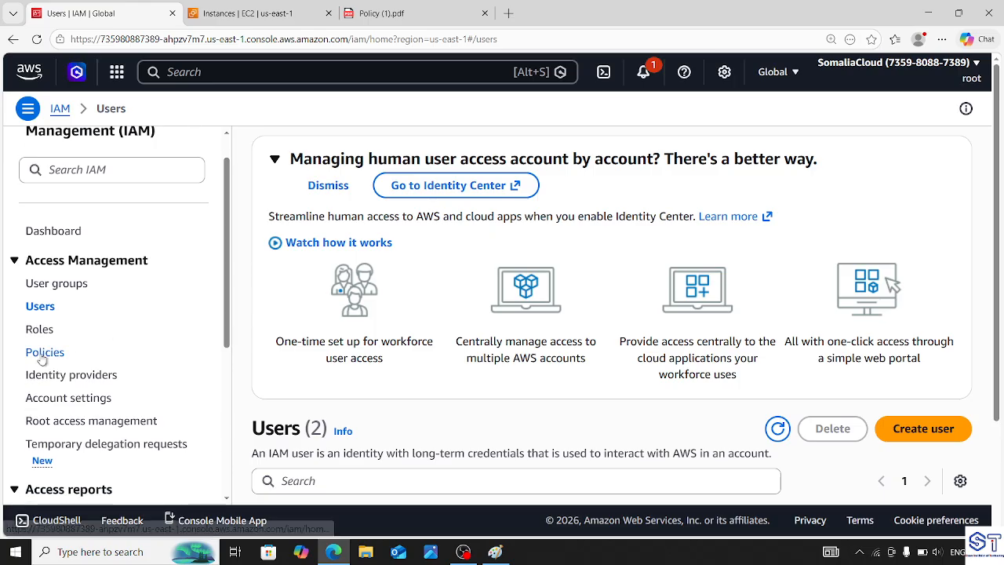
click(44, 353)
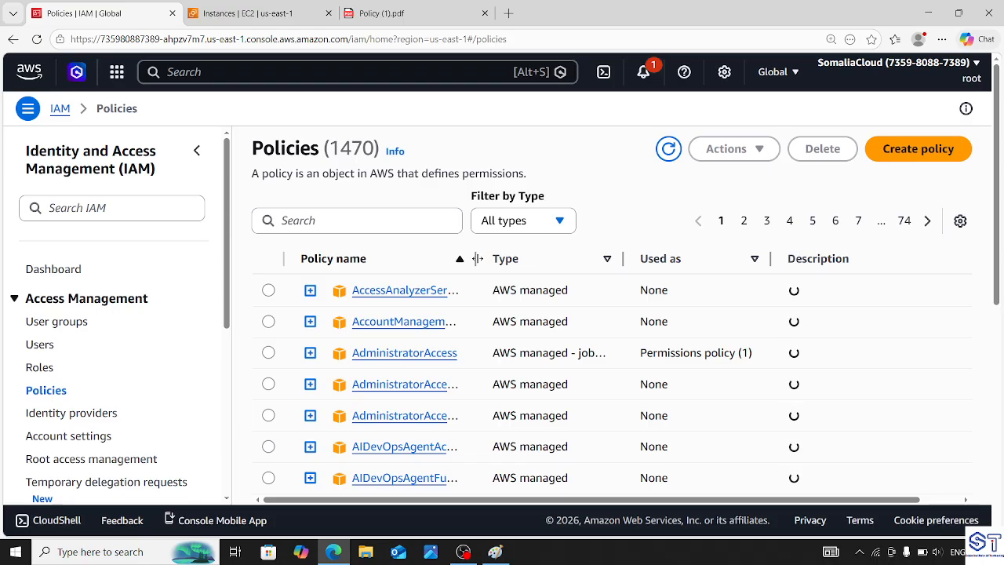
drag(477, 258, 555, 258)
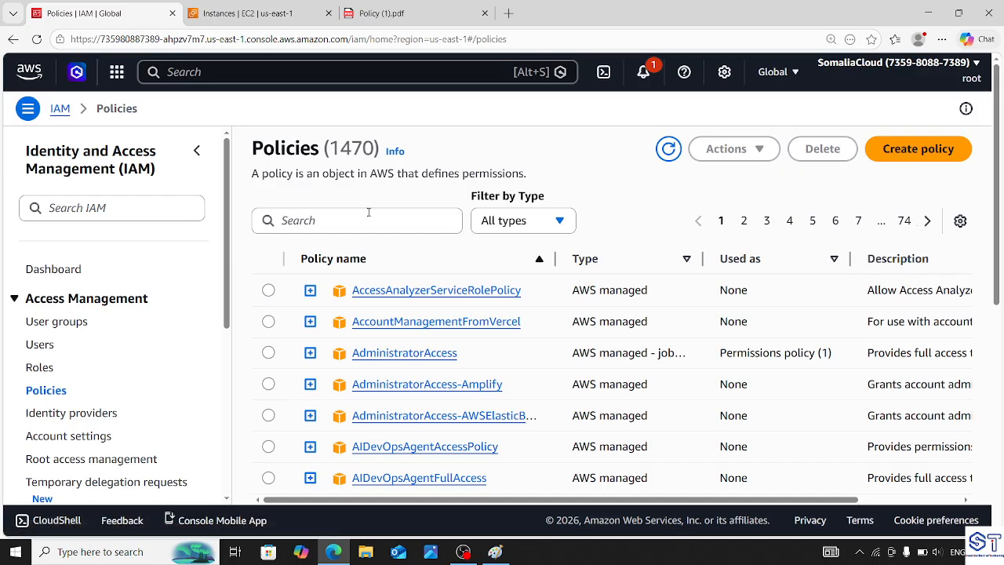
- Filter the policies by "ec2f", then open AmazonEC2FullAccess and review its details and permissions summary
click(314, 222)
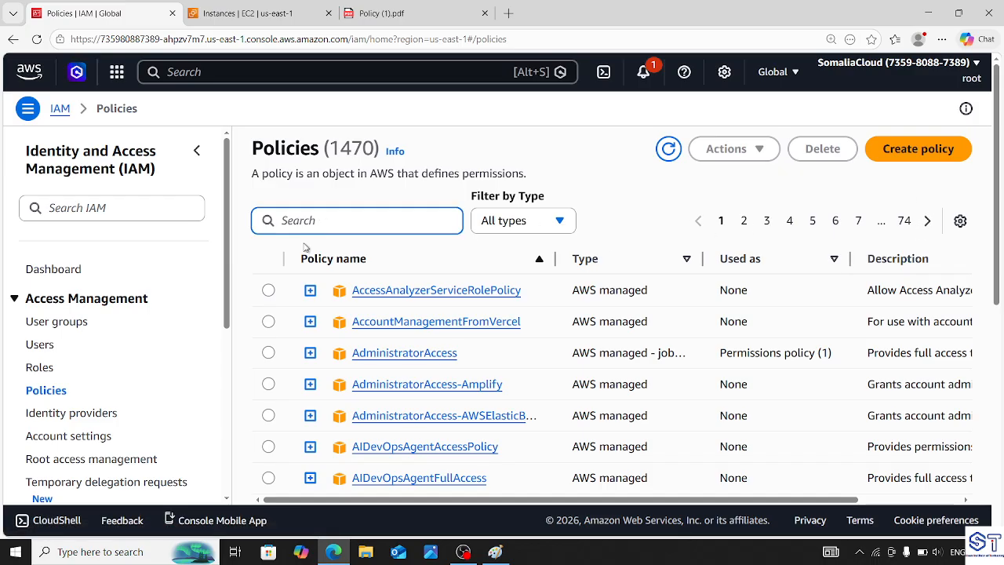
text(ec2)
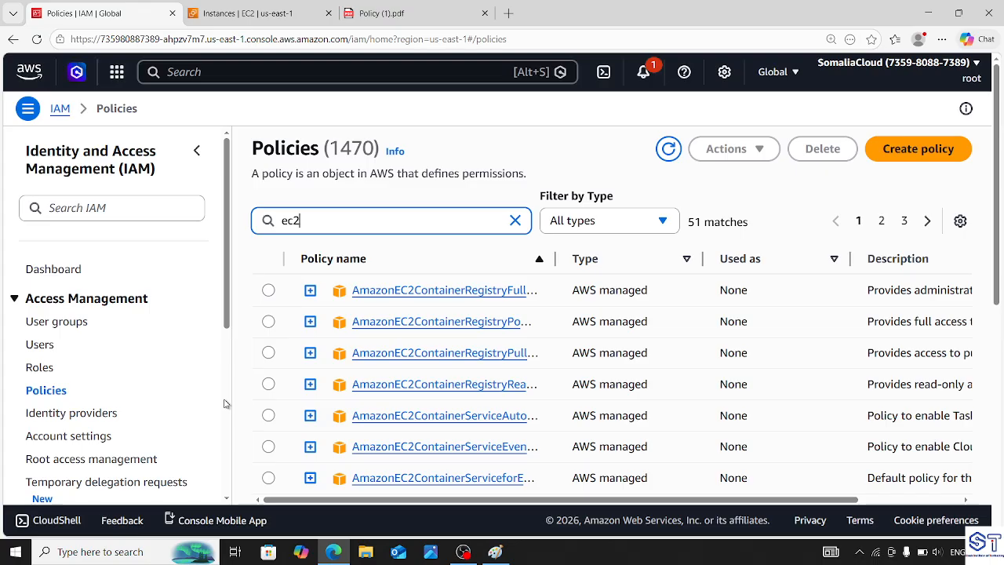
text(f)
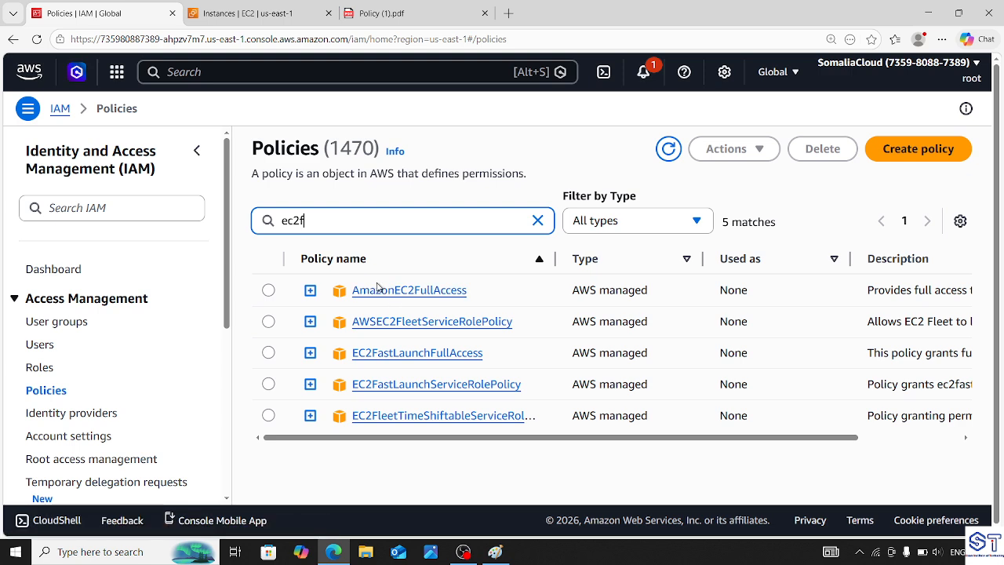
click(378, 289)
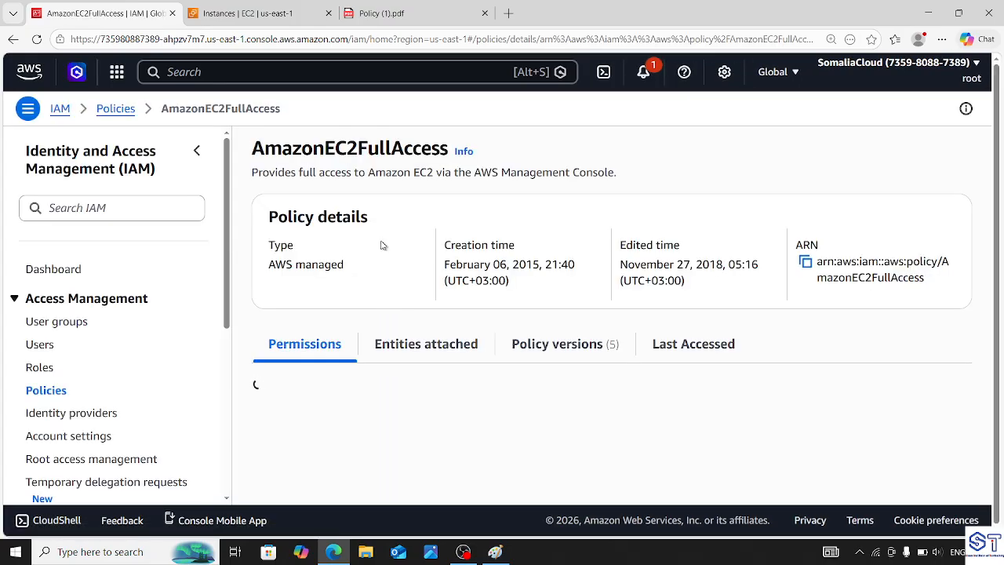
drag(255, 154, 434, 153)
click(639, 182)
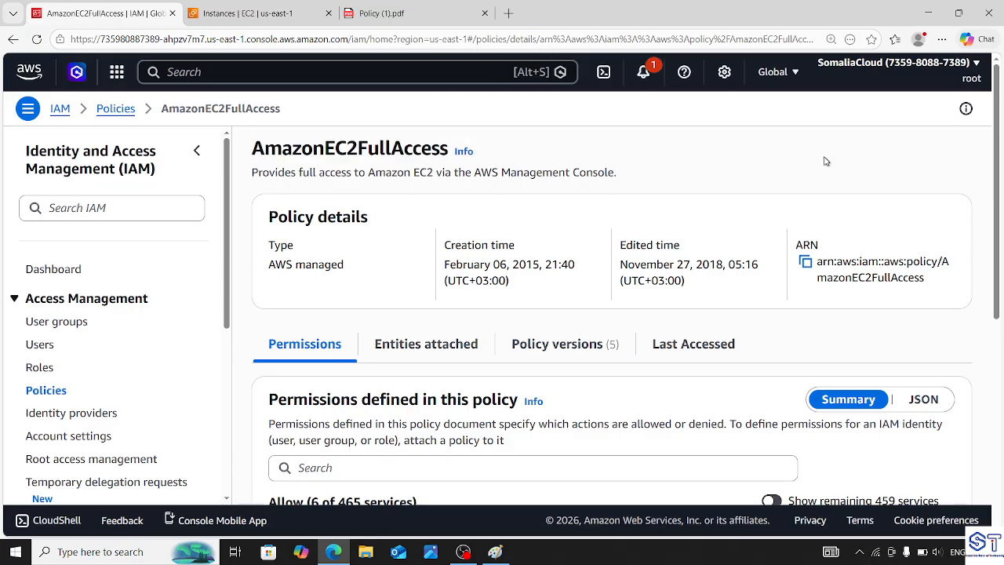
scroll(998, 137, down, 1)
scroll(999, 137, down, 1)
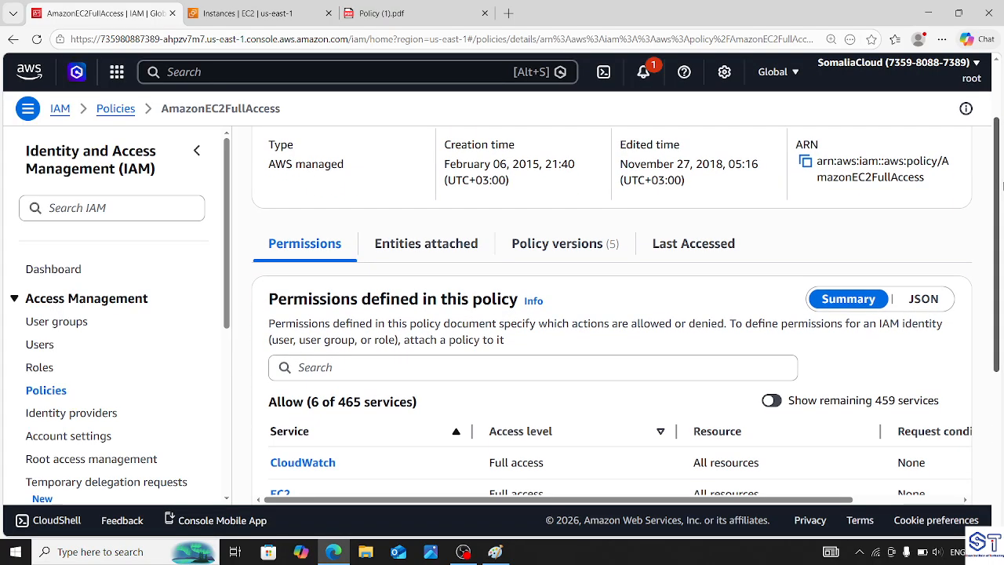
- View the entities attached to AmazonEC2FullAccess and attach it as a permissions policy to the new IAM user
click(429, 258)
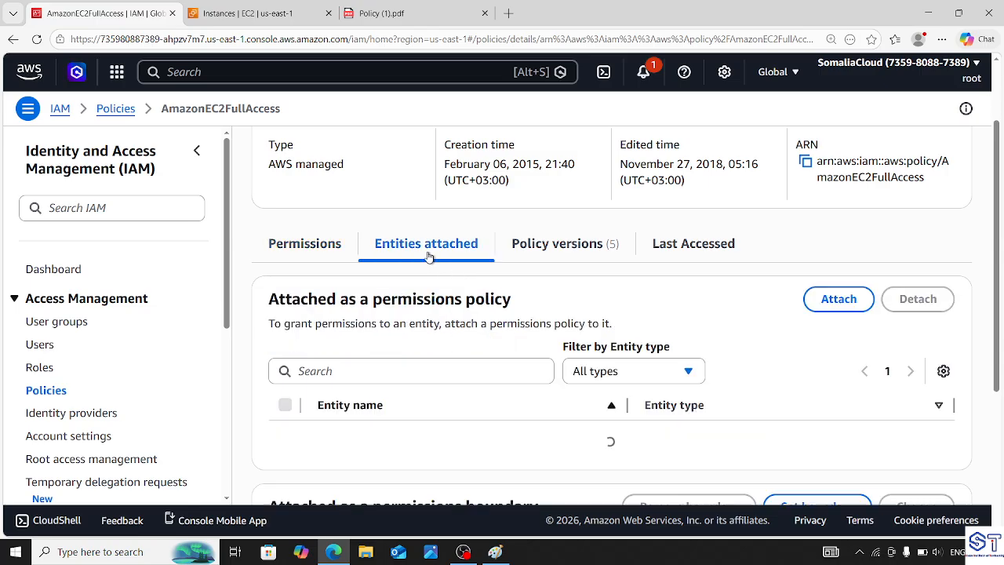
drag(1002, 257, 1002, 249)
scroll(1002, 249, down, 1)
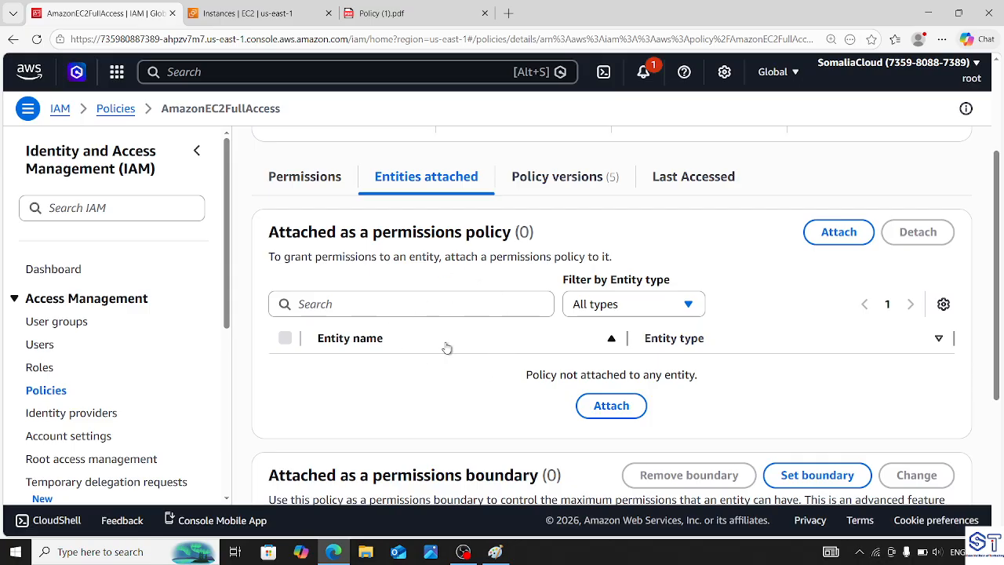
scroll(836, 275, up, 2)
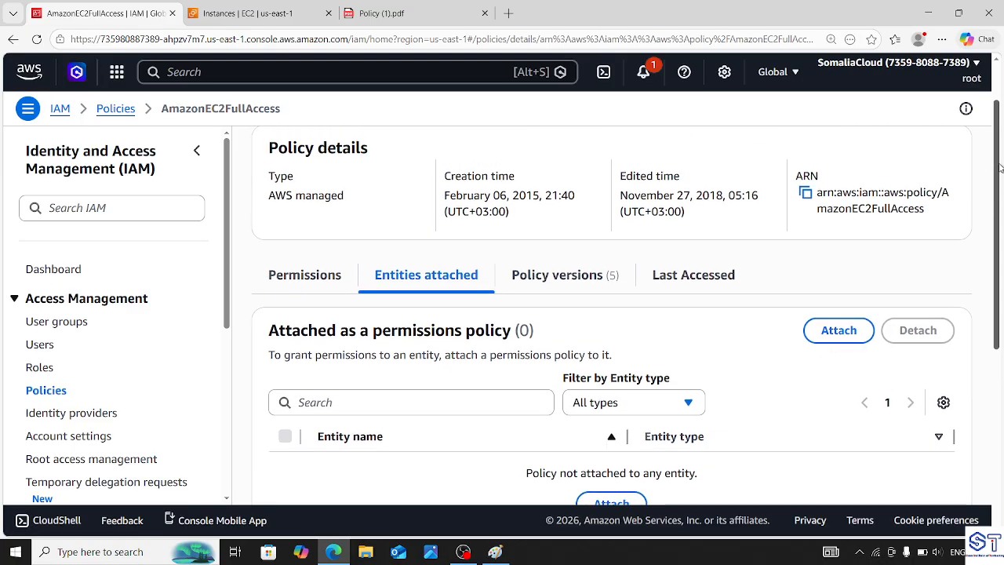
drag(1000, 167, 1000, 218)
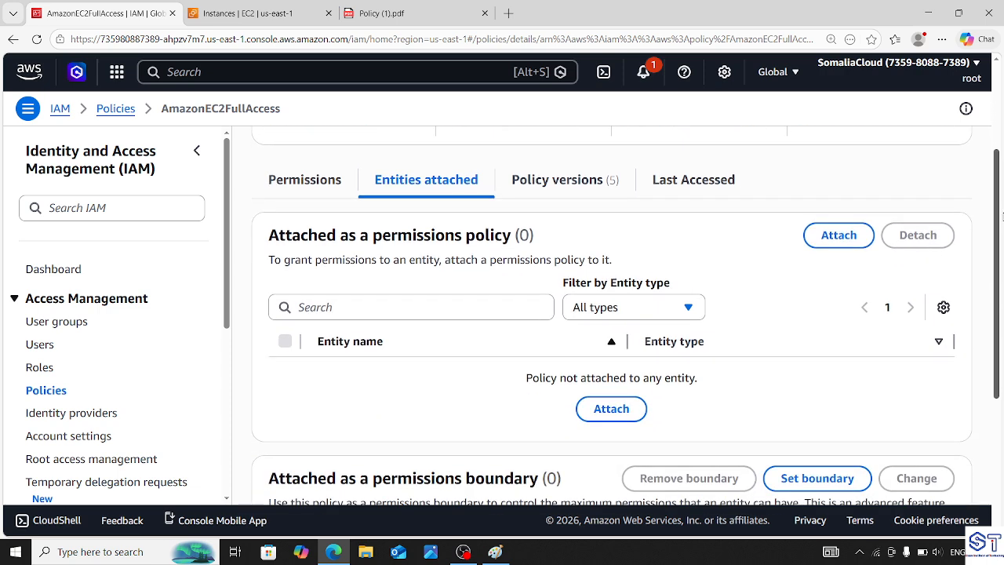
click(613, 417)
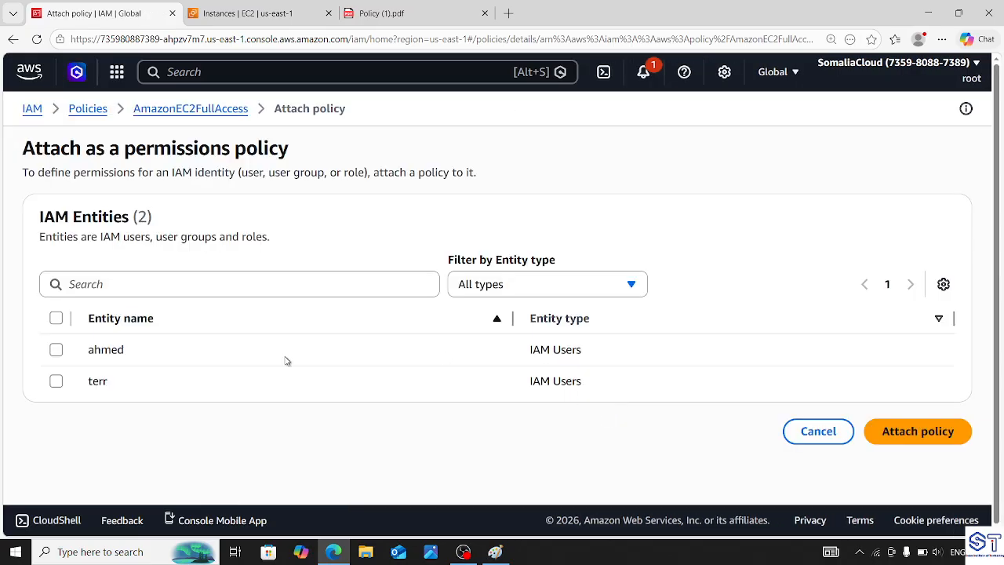
click(56, 349)
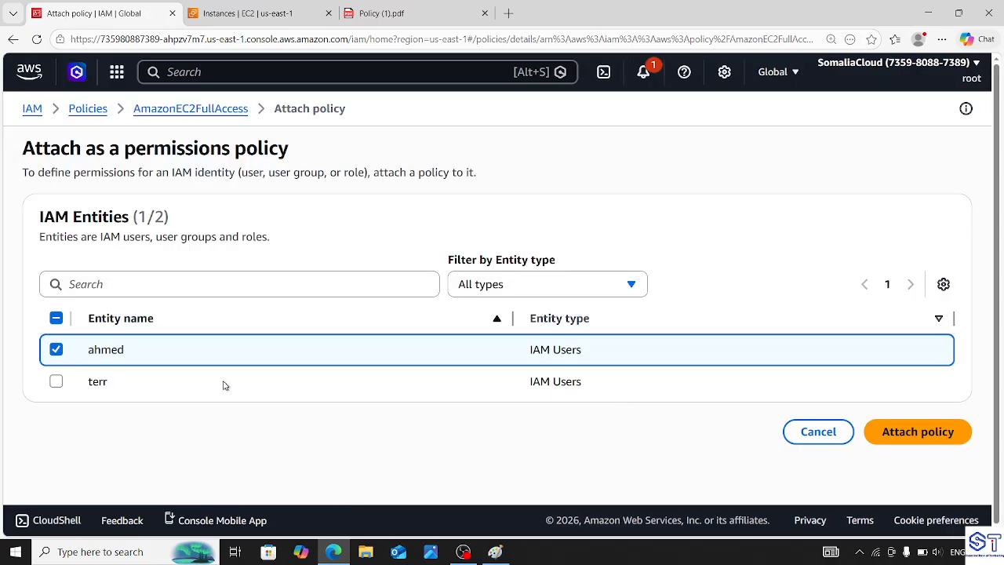
click(917, 431)
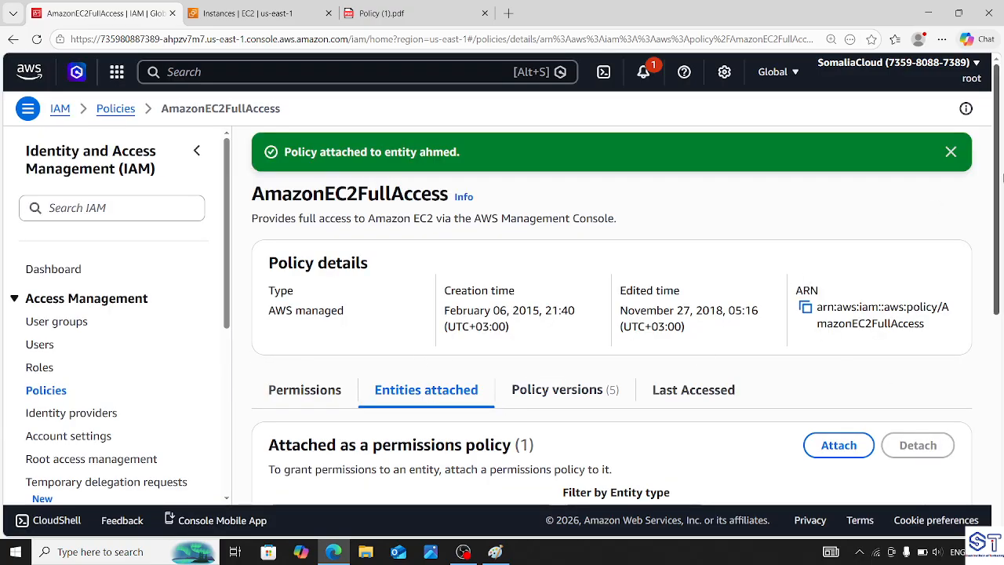
mouse_move(994, 145)
mouse_down()
mouse_move(995, 158)
mouse_move(995, 145)
mouse_up()
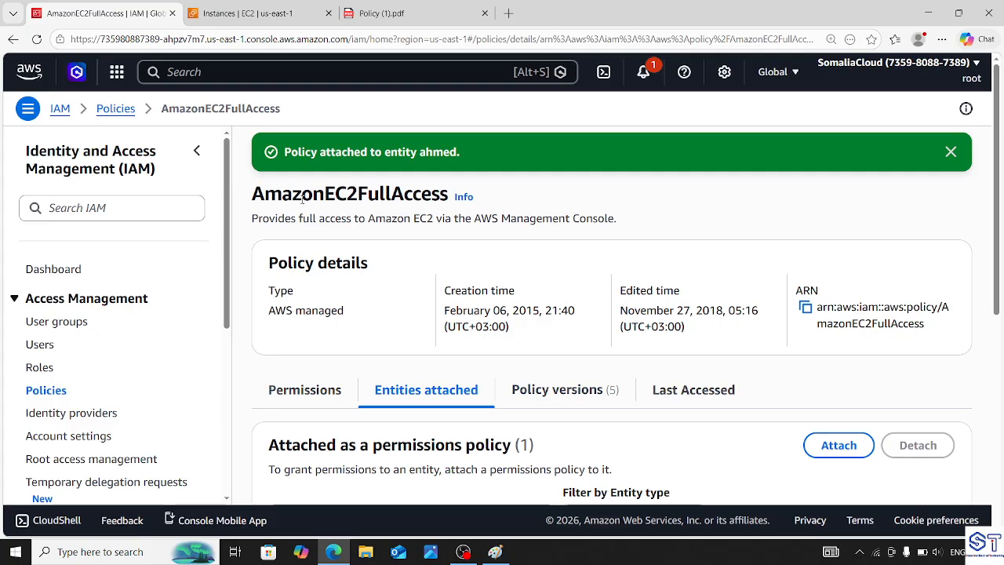
drag(302, 199, 424, 196)
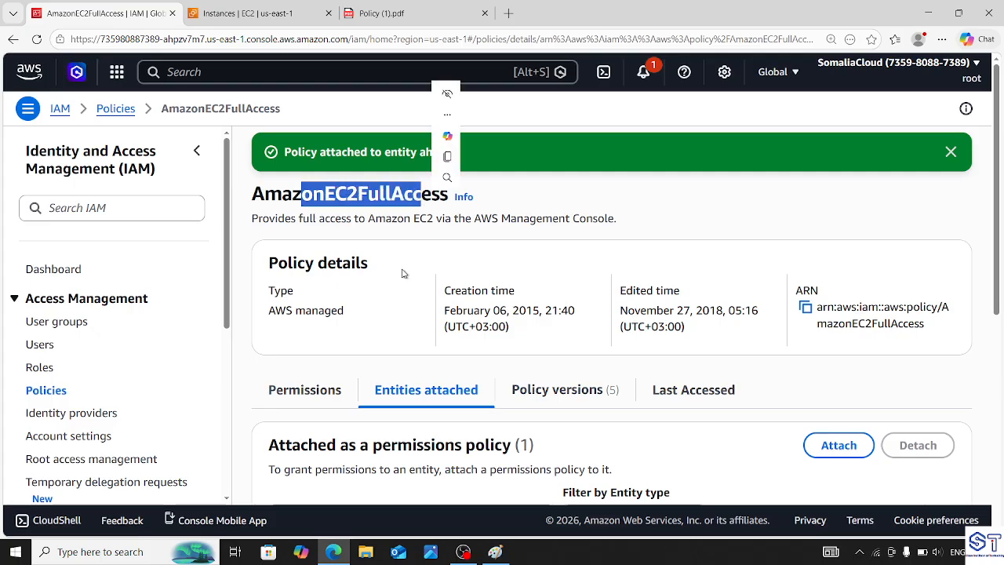
click(424, 272)
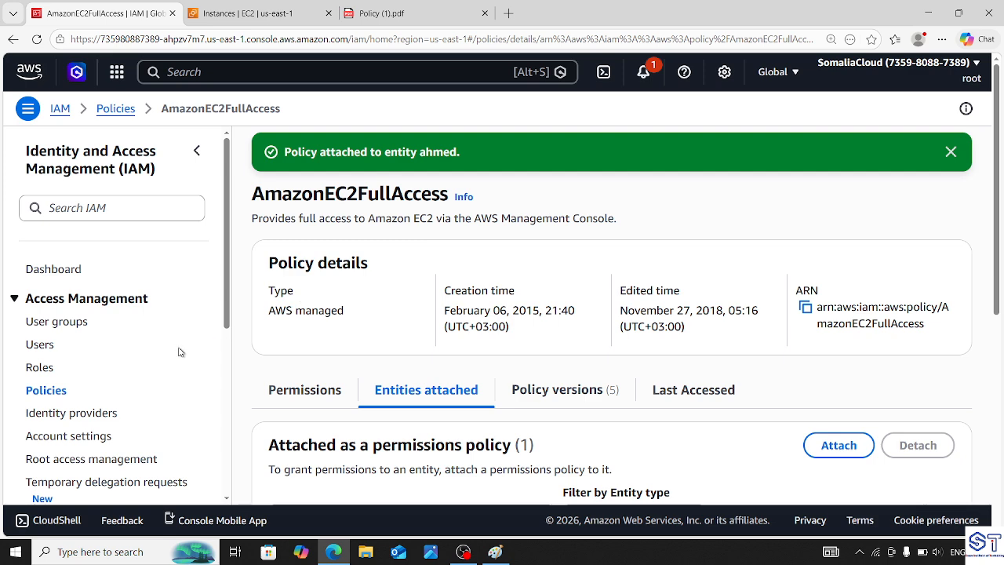
- Open the new user's details page from the IAM users list to inspect its permissions policies
click(43, 347)
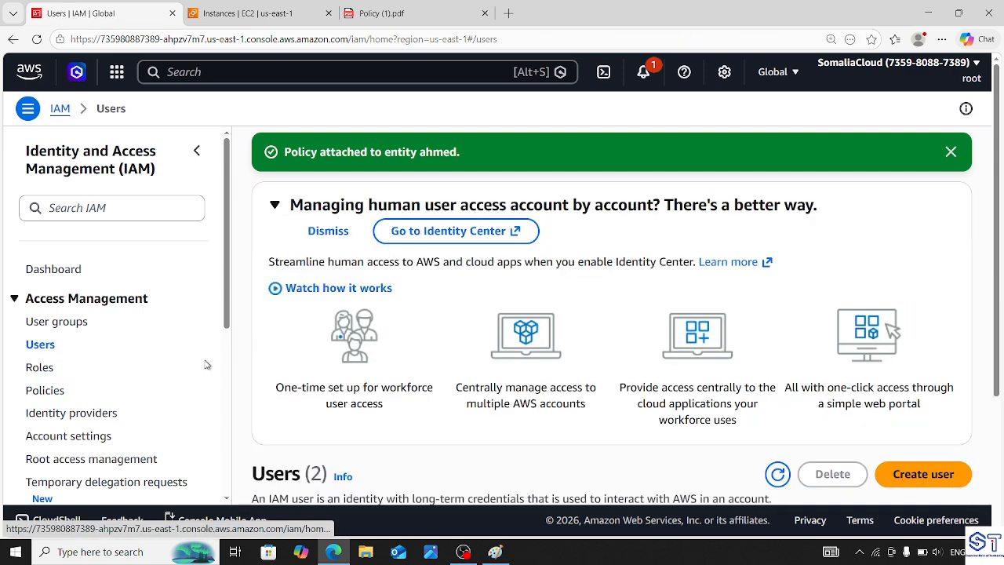
scroll(996, 338, down, 3)
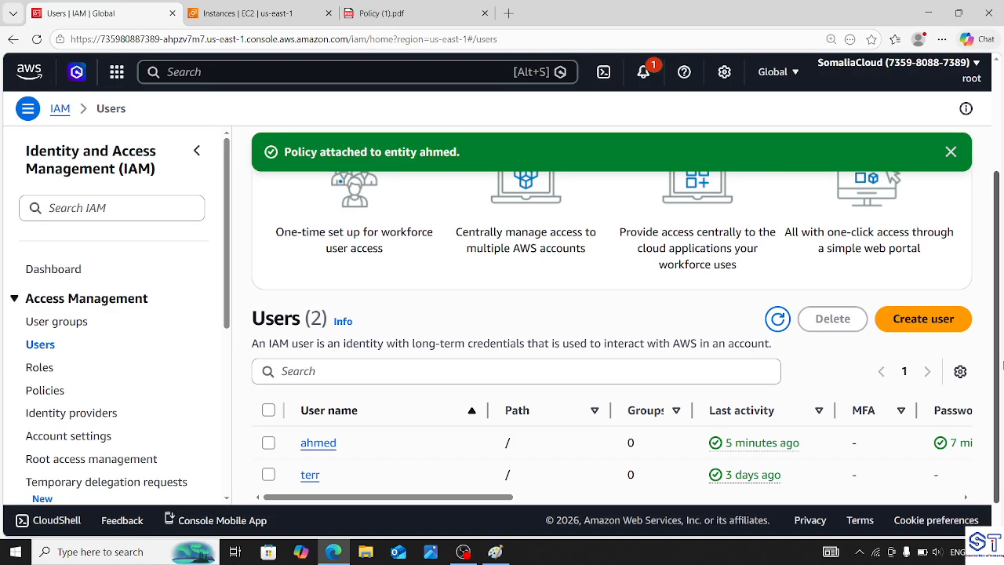
click(318, 442)
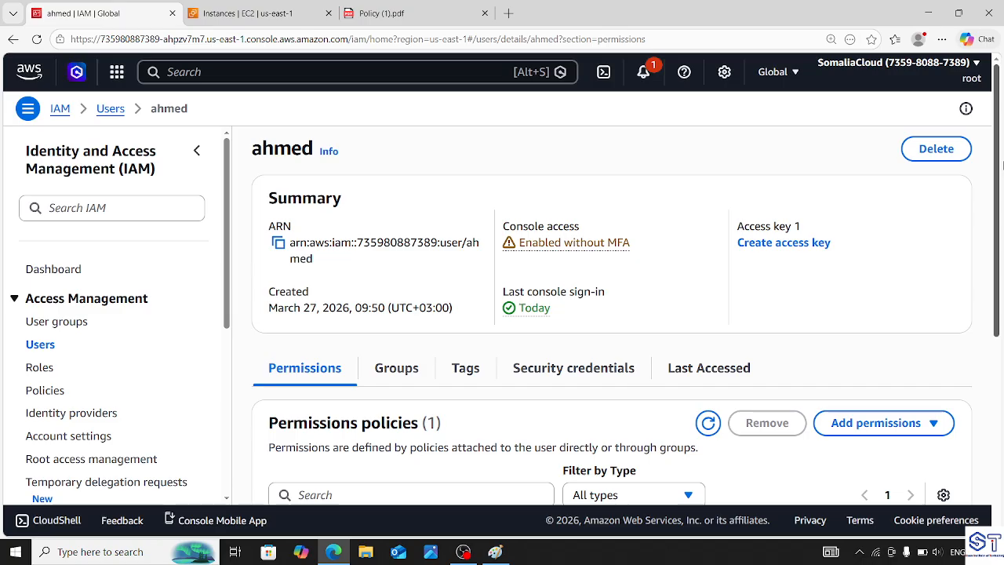
- Review the type and attachment method of AmazonEC2FullAccess in the new user's permissions policies
drag(998, 202, 1002, 286)
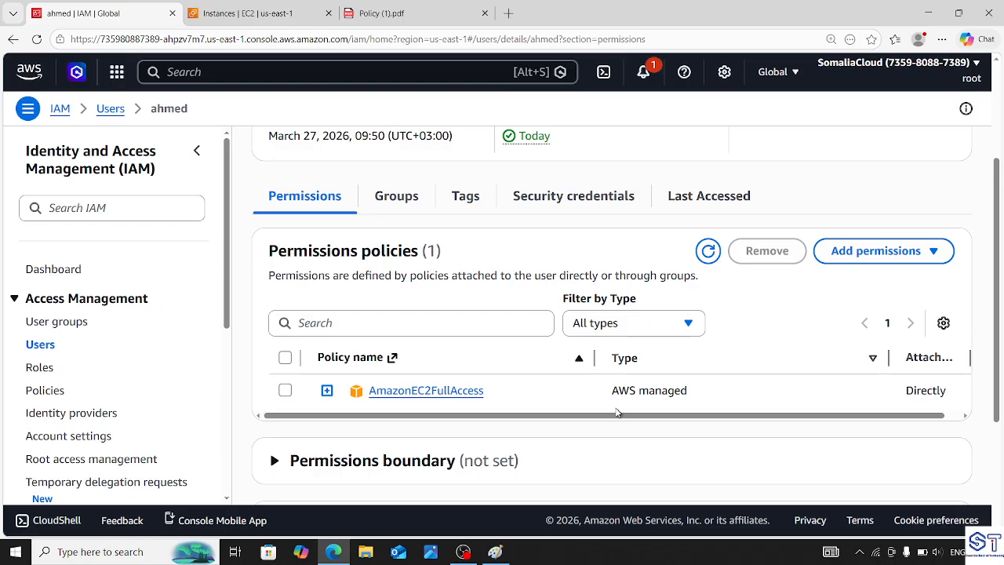
drag(610, 390, 688, 390)
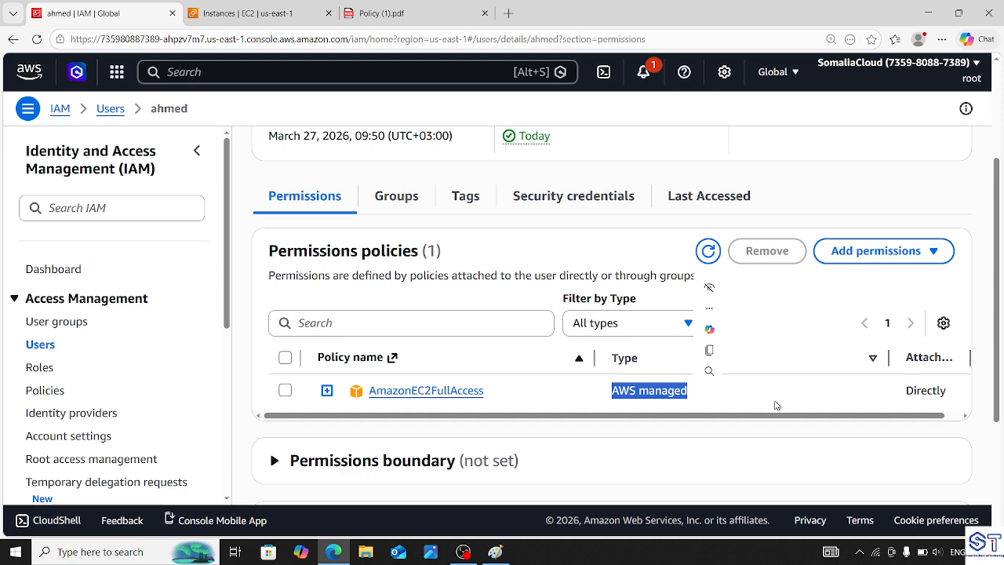
drag(757, 416, 809, 409)
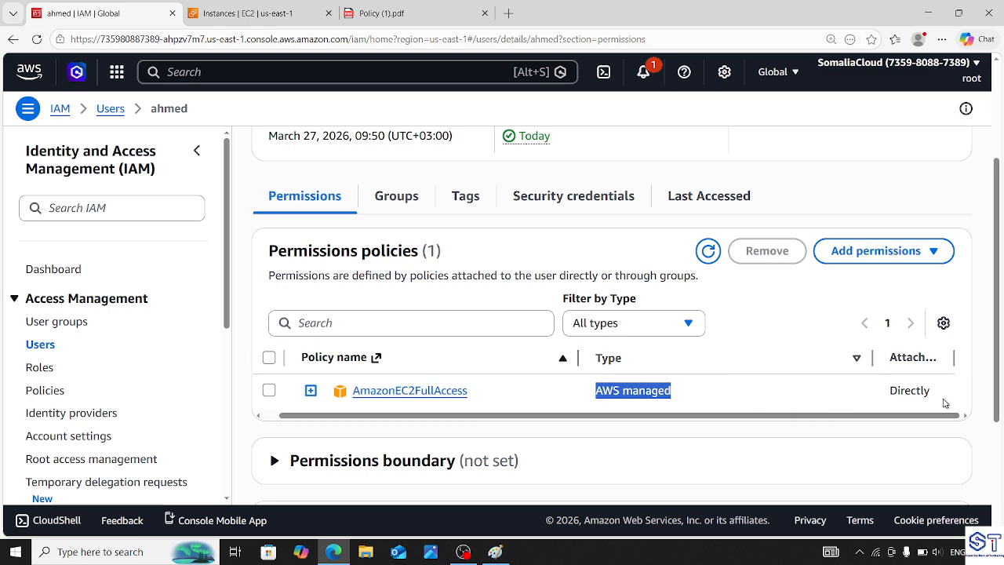
drag(945, 404, 889, 390)
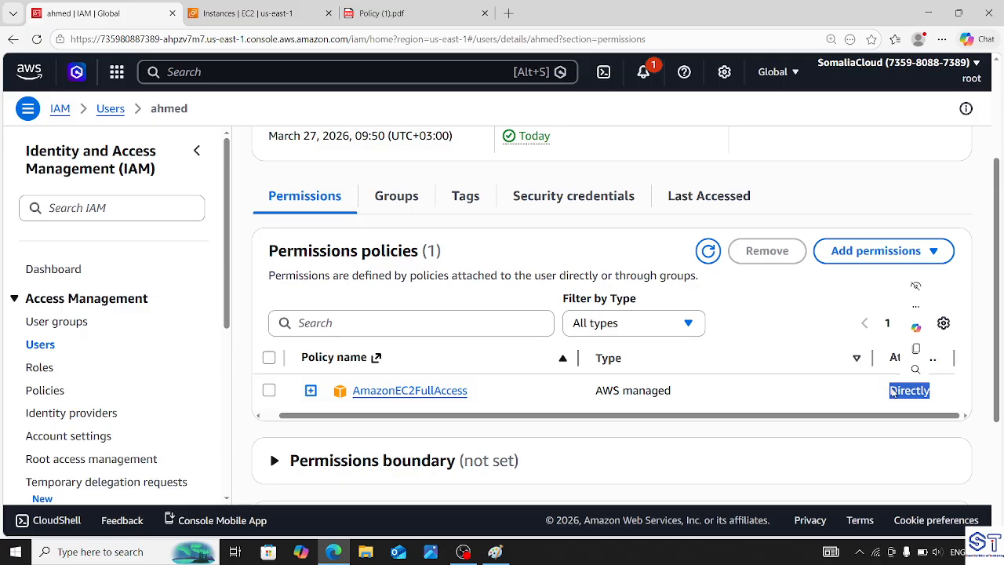
click(822, 435)
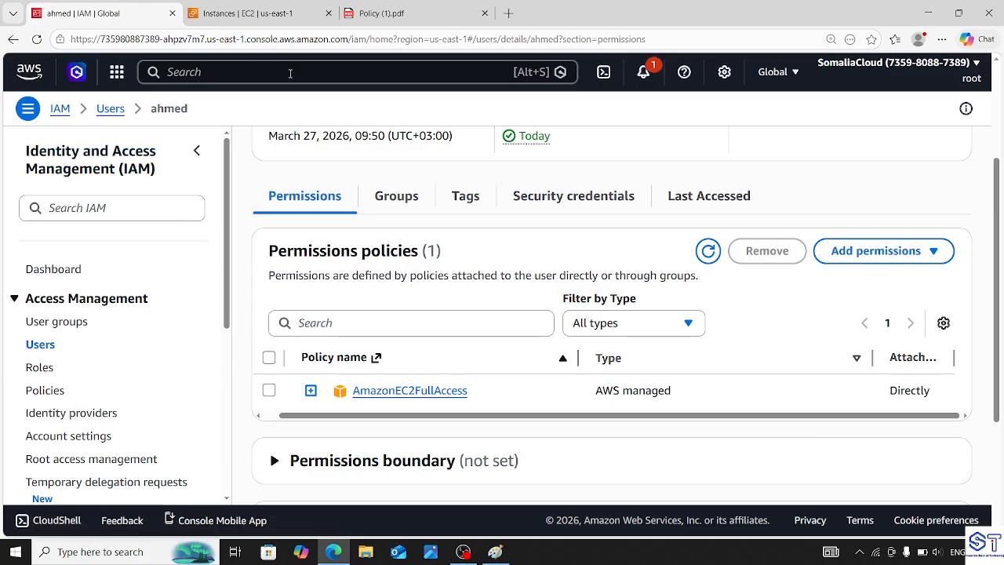
- Reload the EC2 instances list in the new user's session and stop the Web-Server2 instance
click(265, 17)
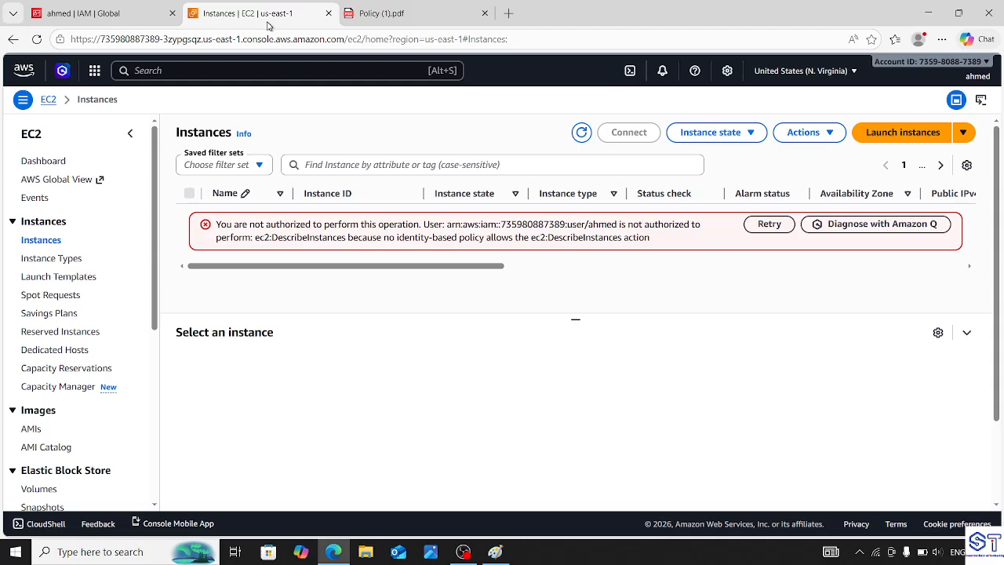
click(37, 40)
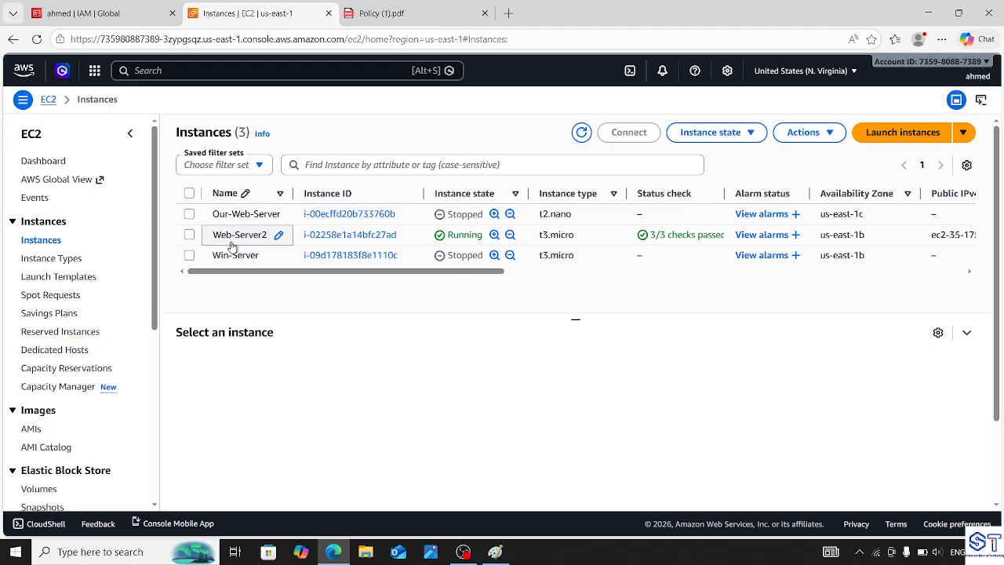
click(189, 235)
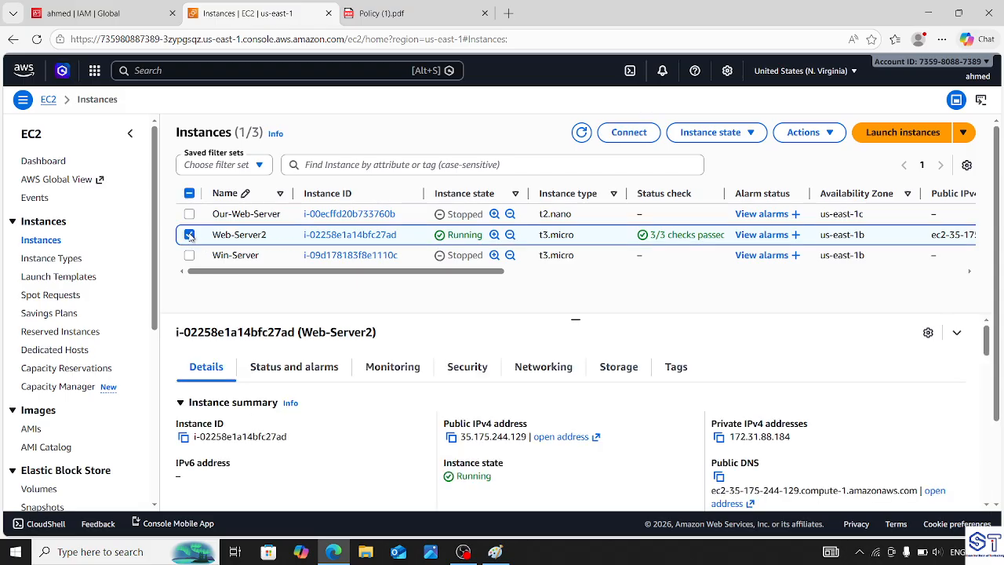
click(712, 138)
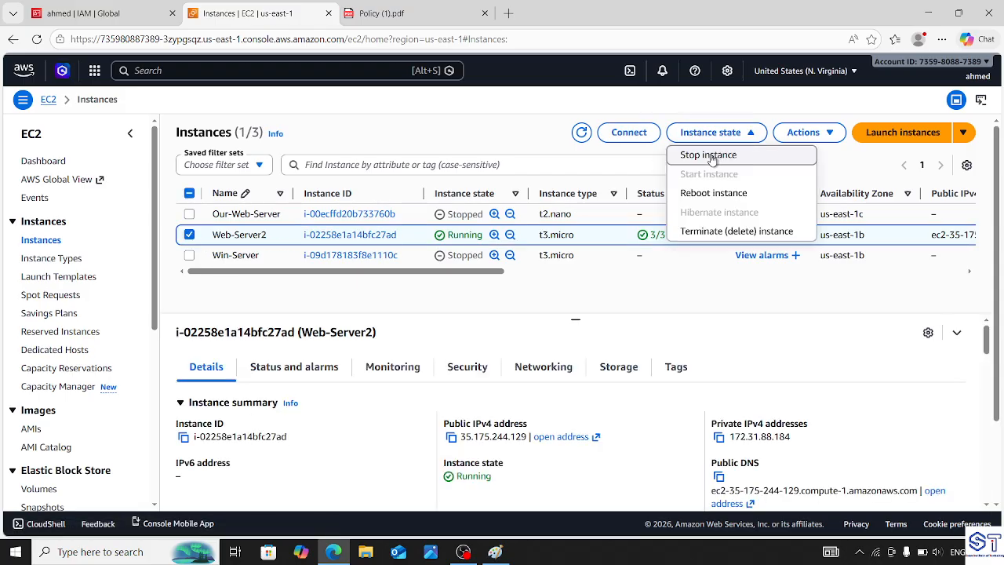
click(708, 155)
click(812, 451)
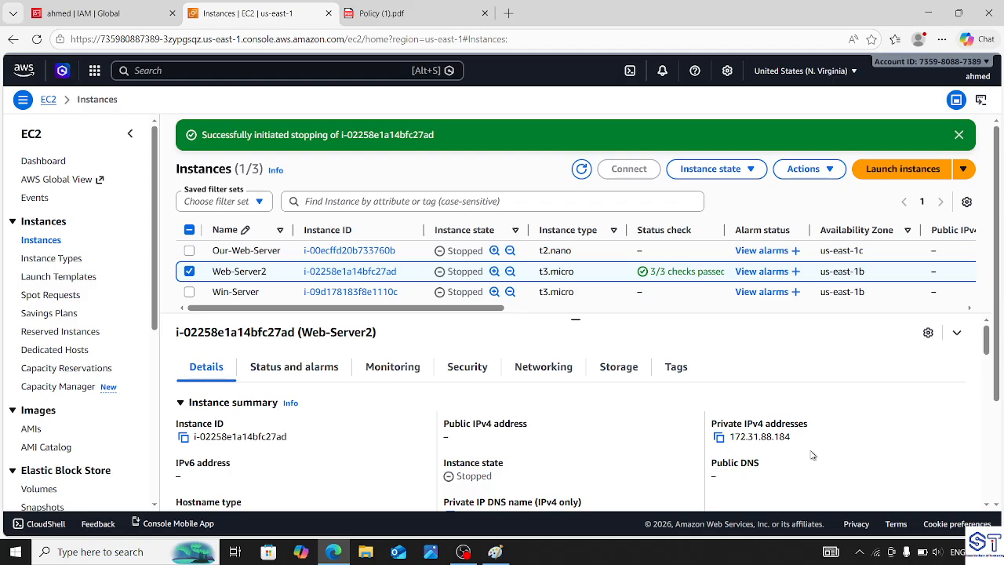
- Find the IAM service with "iam" in the new user's session and check access to its dashboard and users list
click(157, 70)
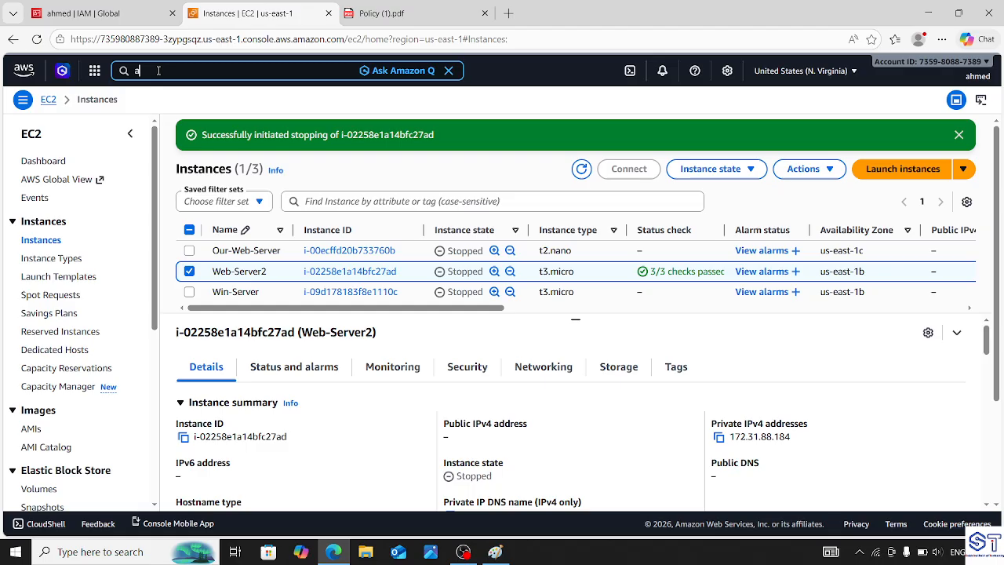
text(iam)
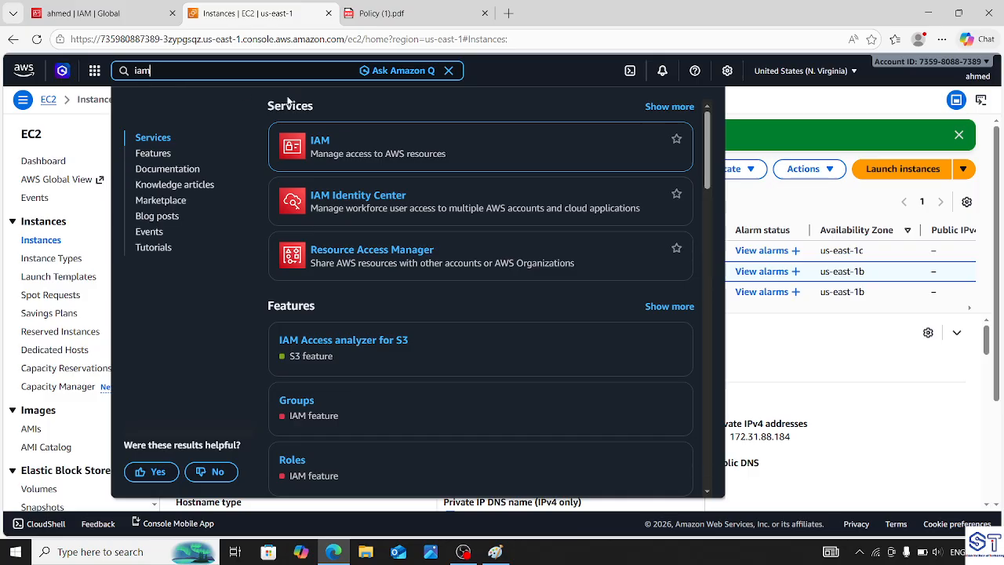
click(321, 146)
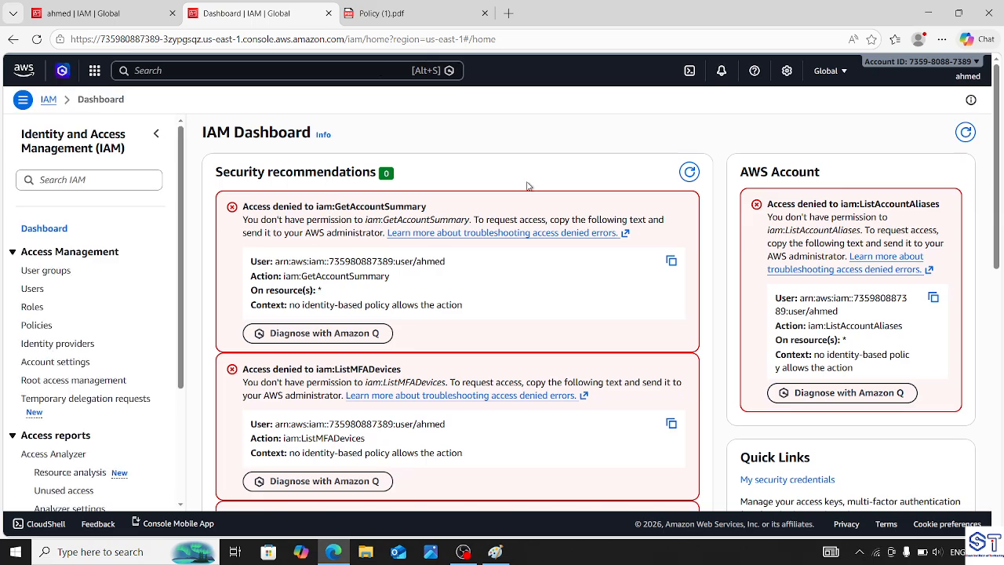
drag(773, 204, 847, 202)
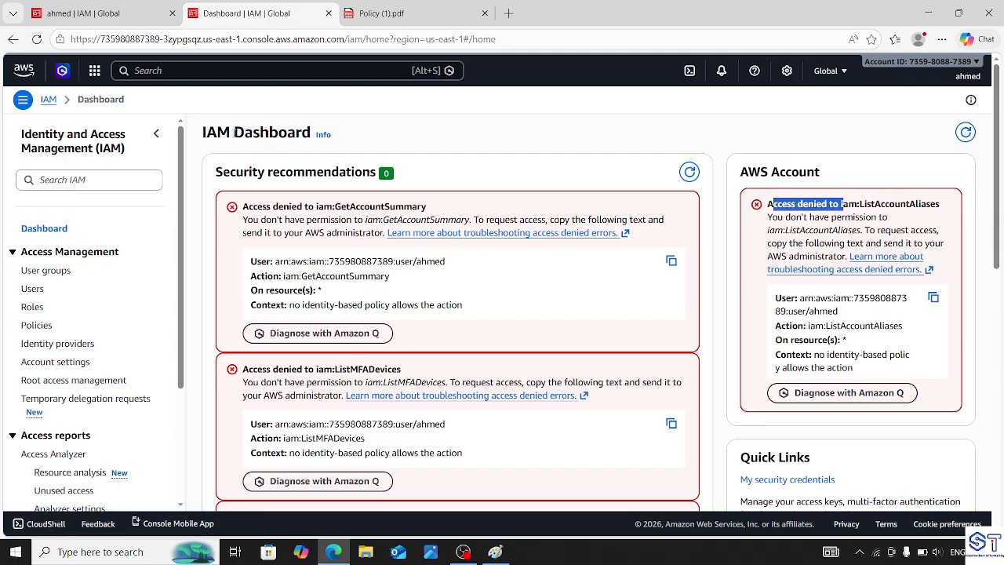
drag(233, 133, 303, 133)
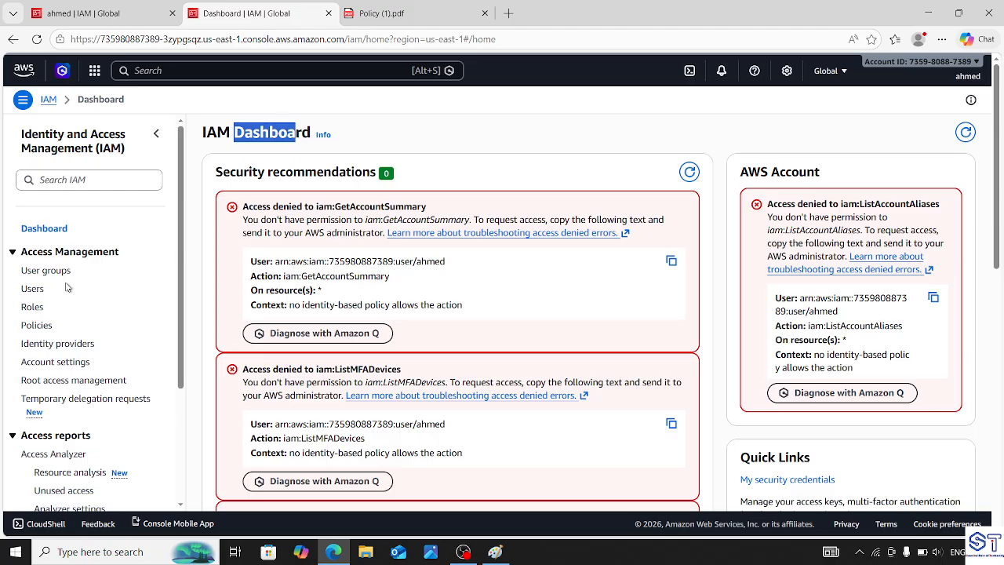
click(32, 290)
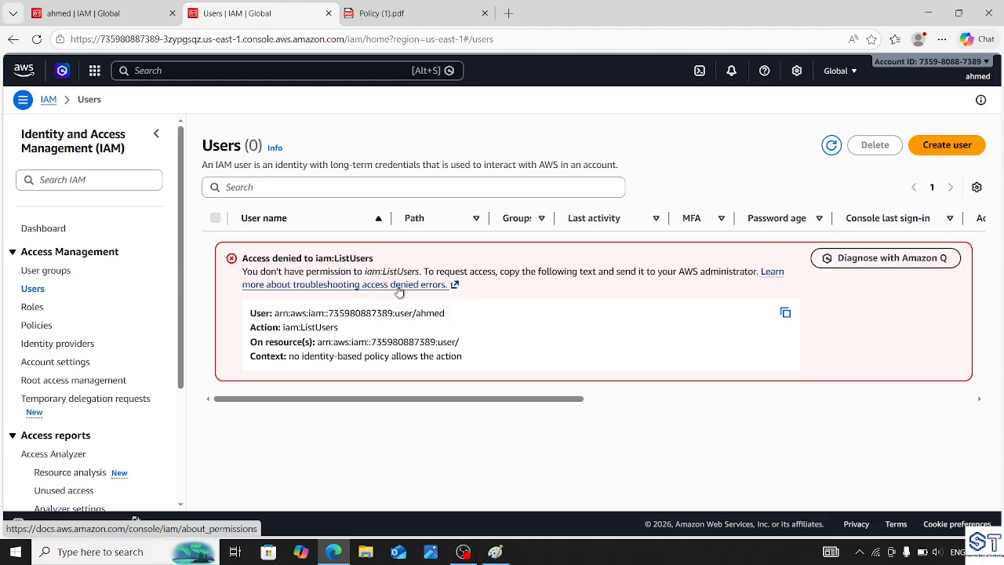
- Start creating another IAM user, enter its user name without console access, and proceed to the permissions options
click(951, 146)
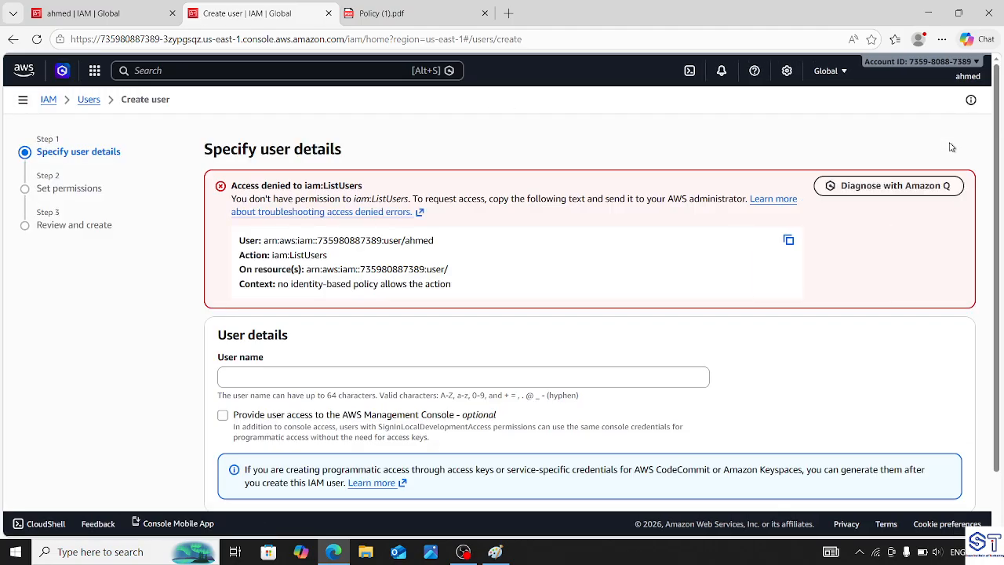
triple_click(259, 184)
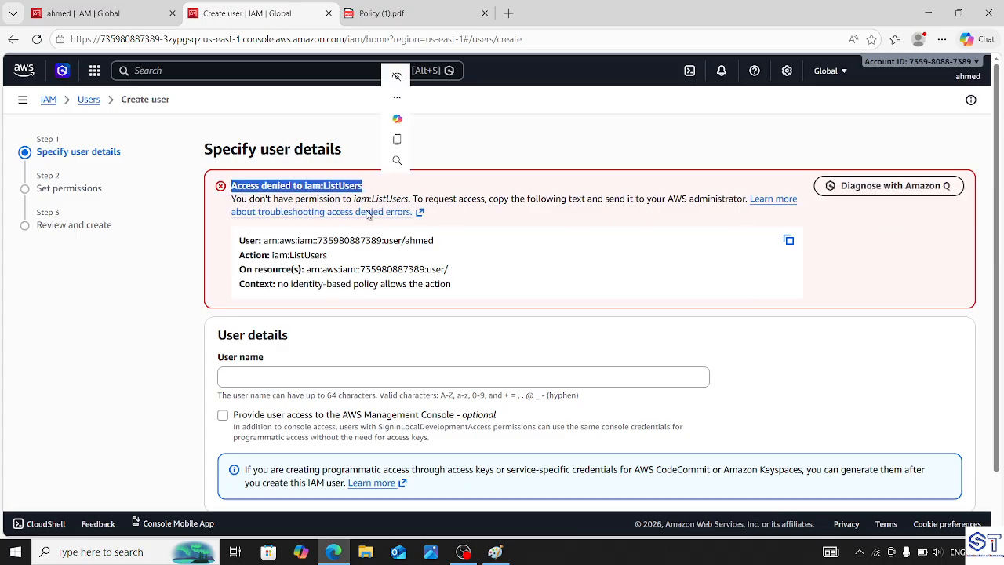
click(341, 393)
click(332, 380)
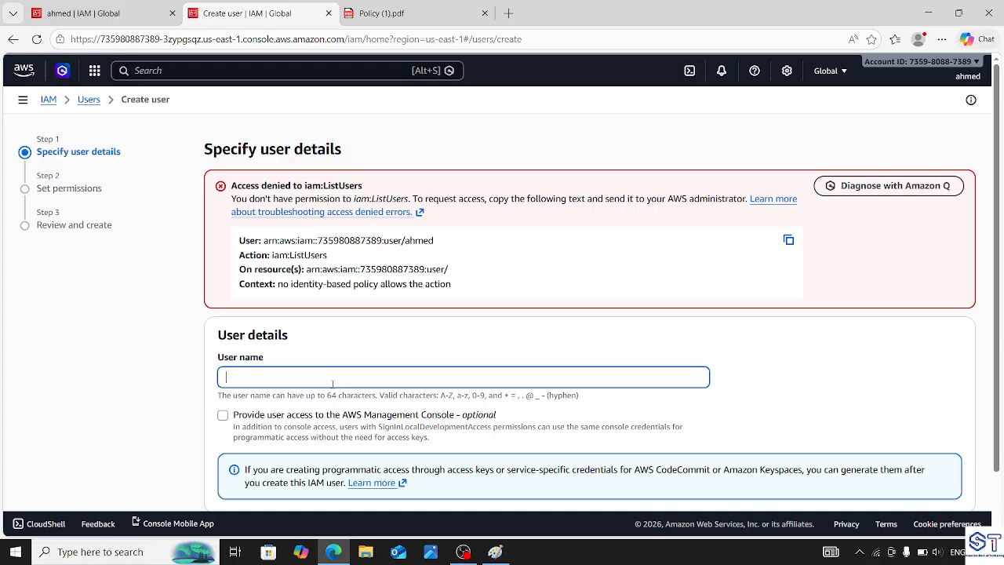
text(ali)
drag(997, 261, 1002, 338)
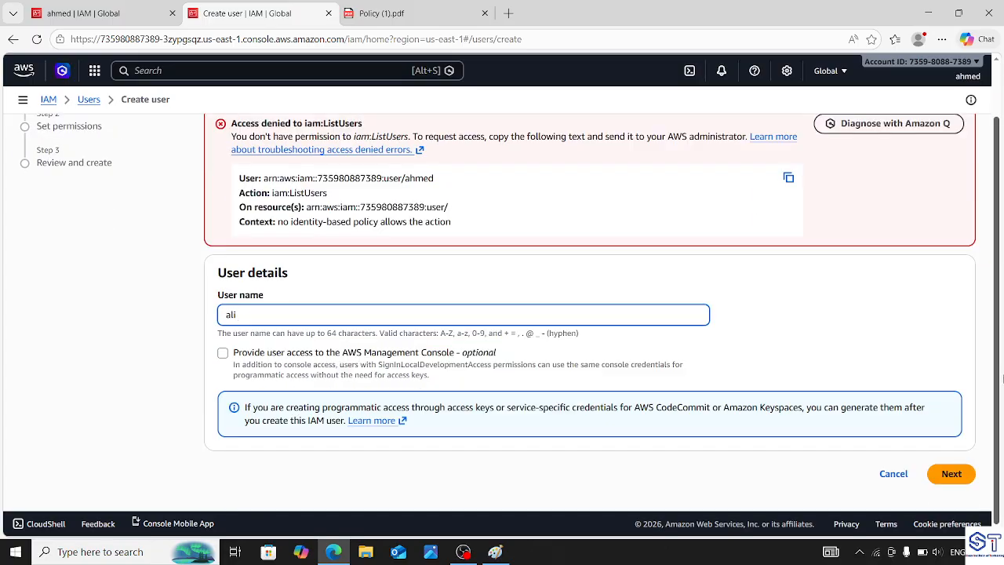
click(951, 472)
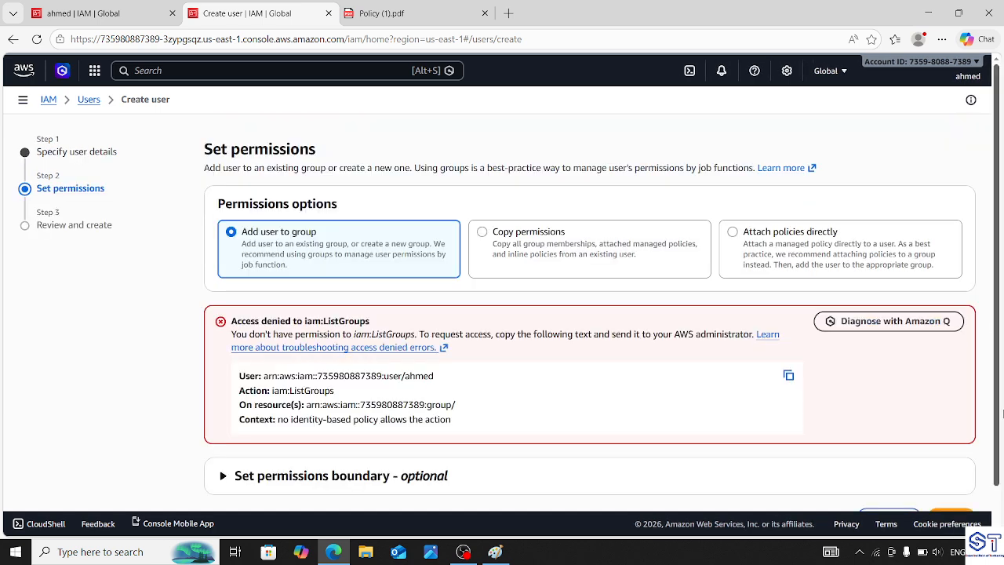
- Keep the default permissions options, try to create the user from the review page, and read the response
drag(1002, 413, 1002, 462)
click(954, 474)
drag(997, 401, 1002, 470)
click(937, 474)
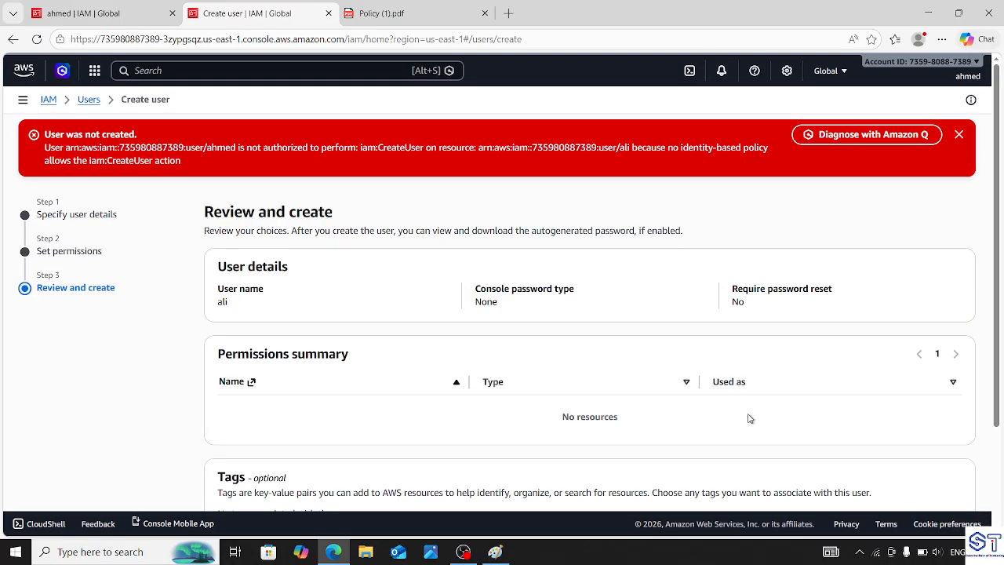
drag(45, 134, 116, 139)
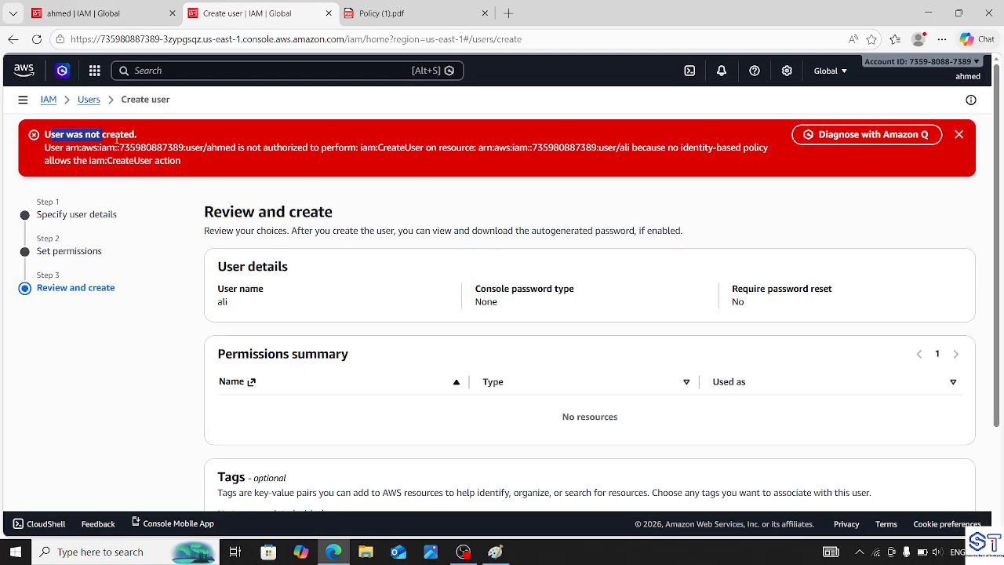
click(149, 141)
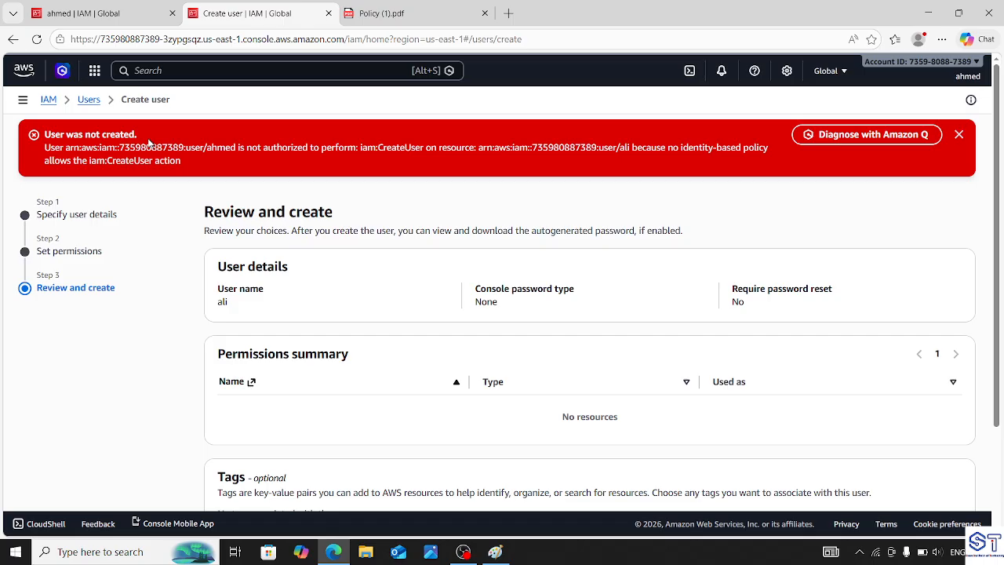
- Return to EC2 by searching "ec2", list the instances without the running-state filter, and select Web-Server2 to check its details
click(216, 75)
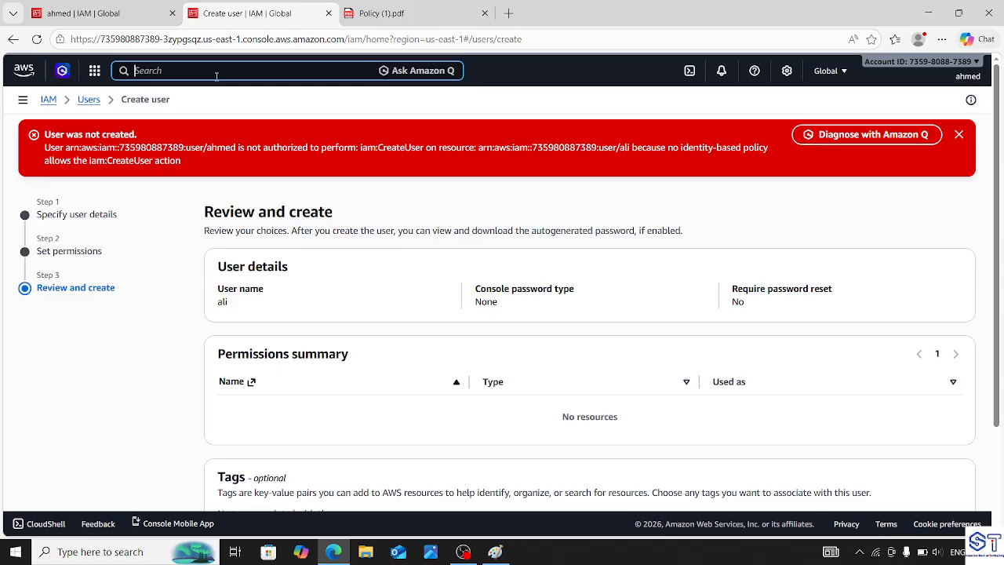
text(ec2)
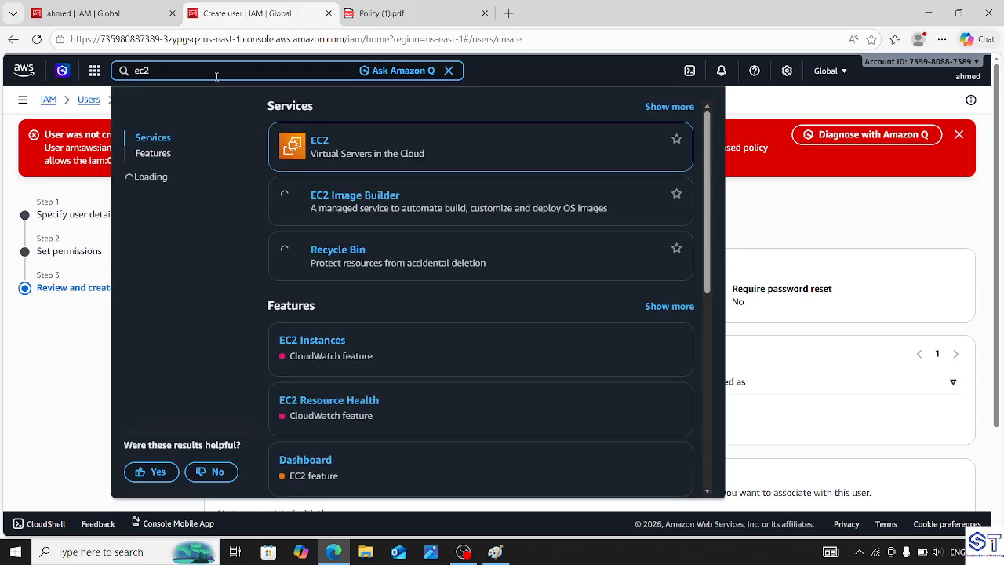
click(320, 142)
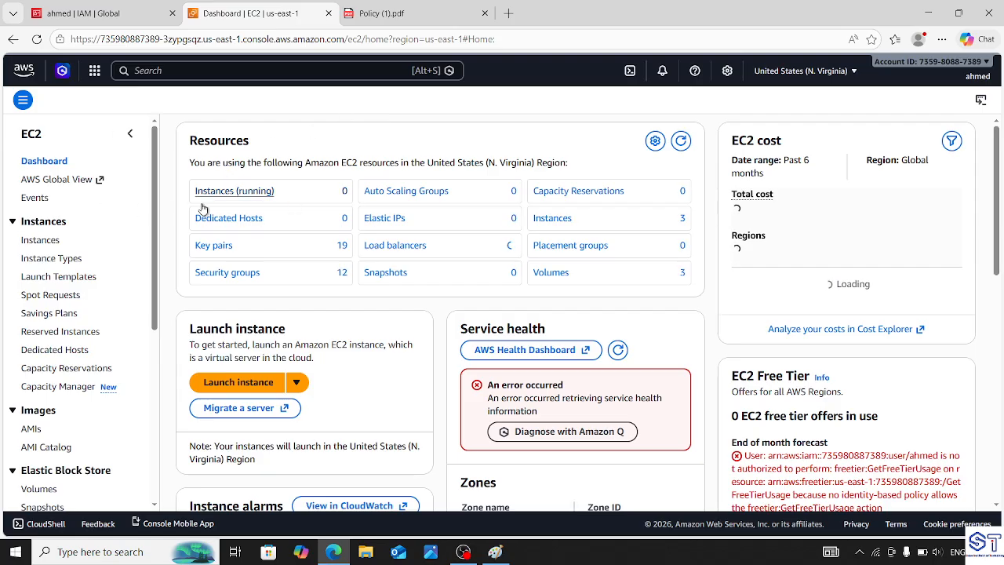
click(242, 196)
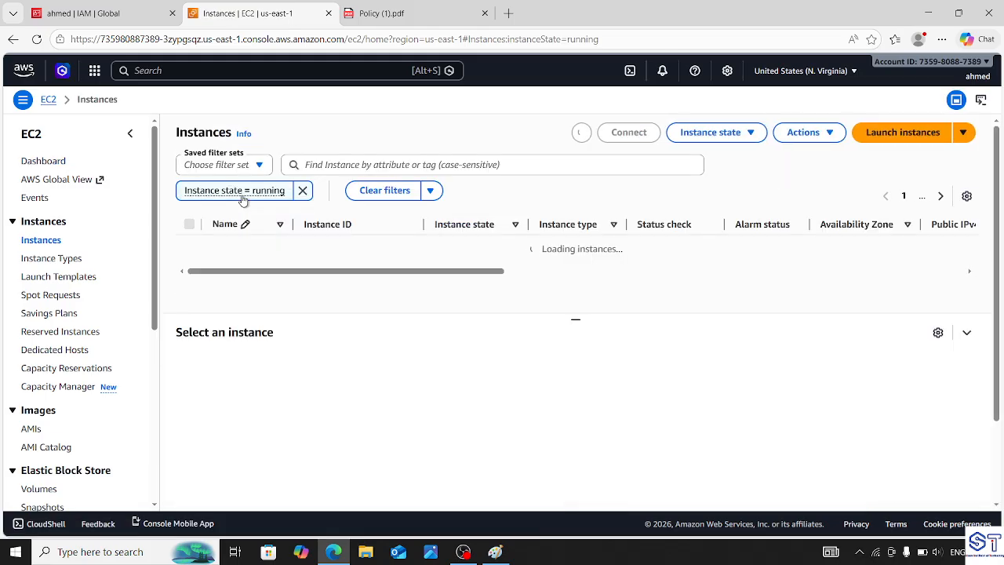
click(303, 191)
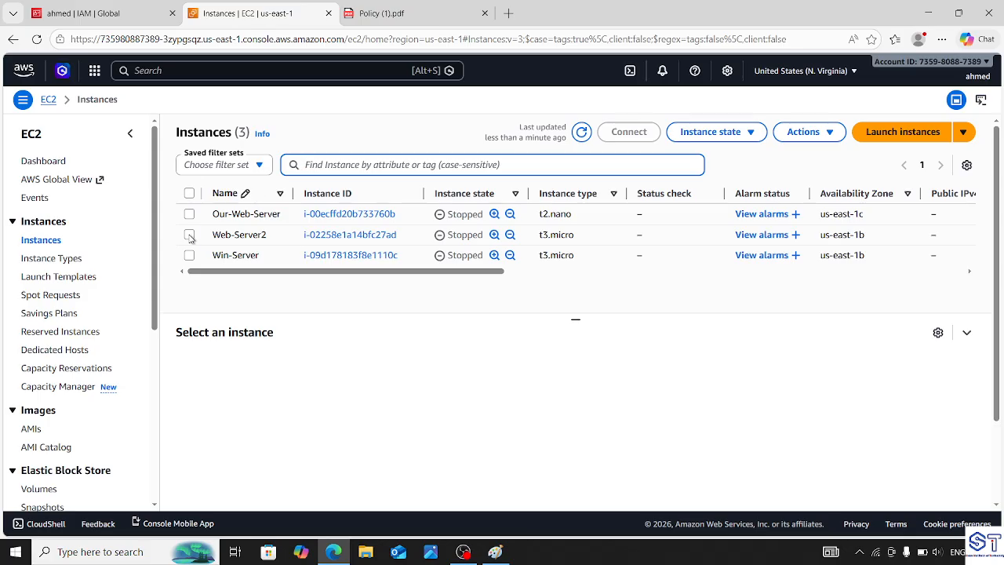
click(260, 244)
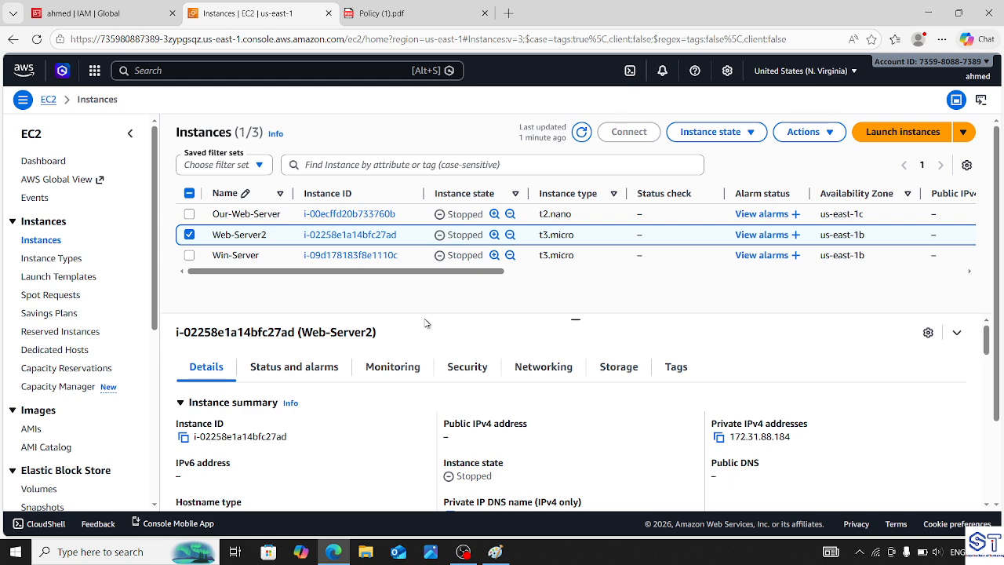
- Switch back to the root session and open the new user from the IAM users list to review its permissions policies
click(144, 6)
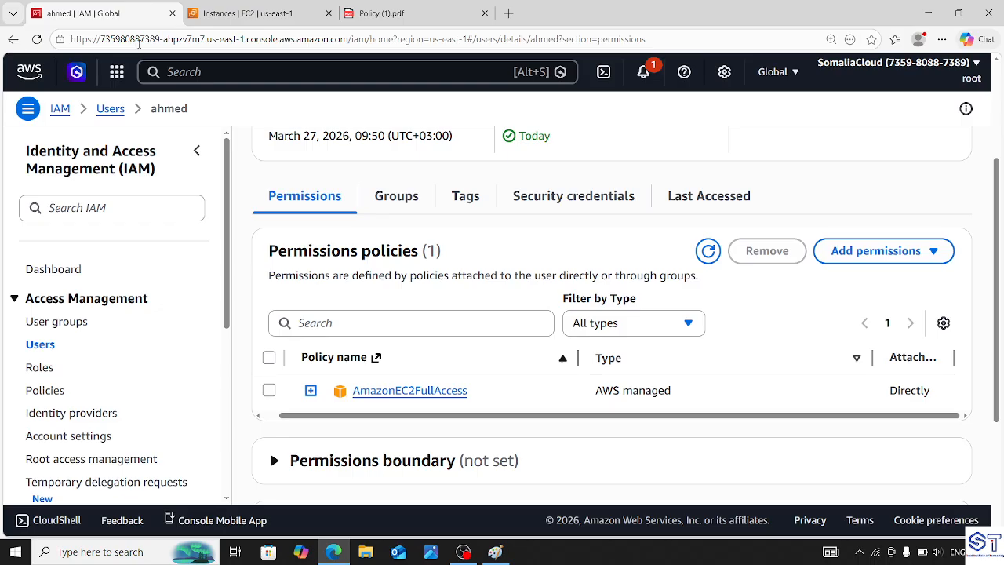
click(39, 344)
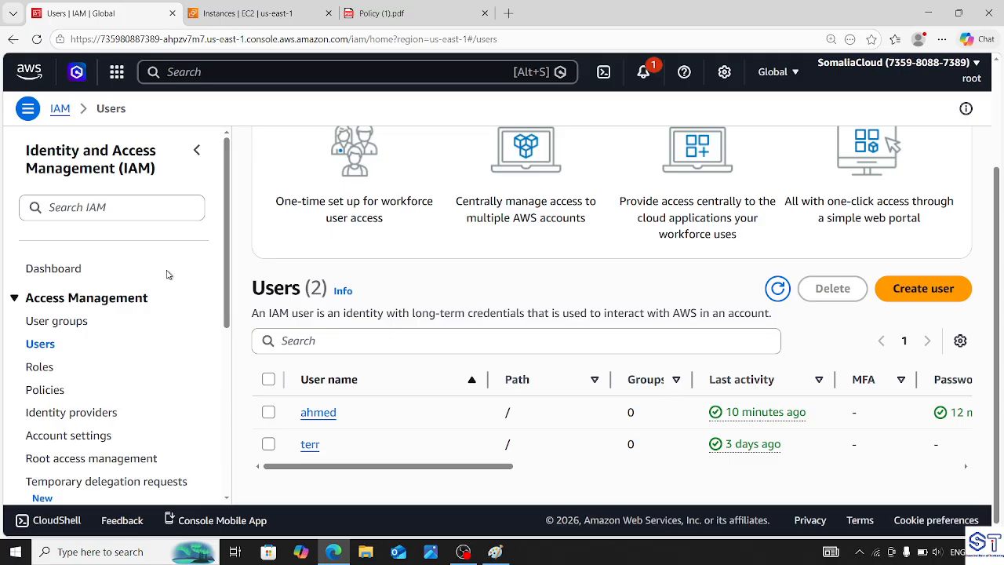
drag(230, 260, 229, 305)
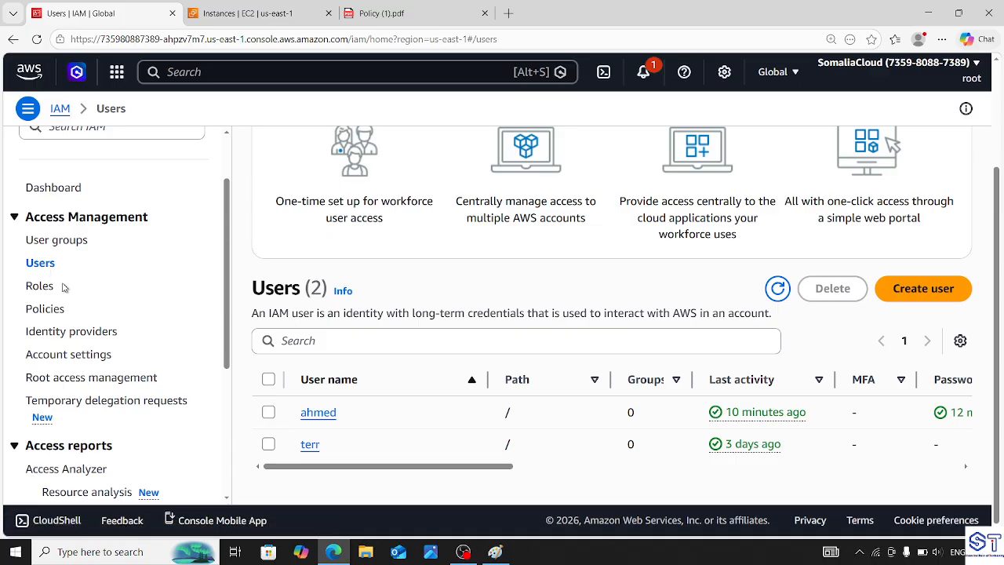
click(329, 414)
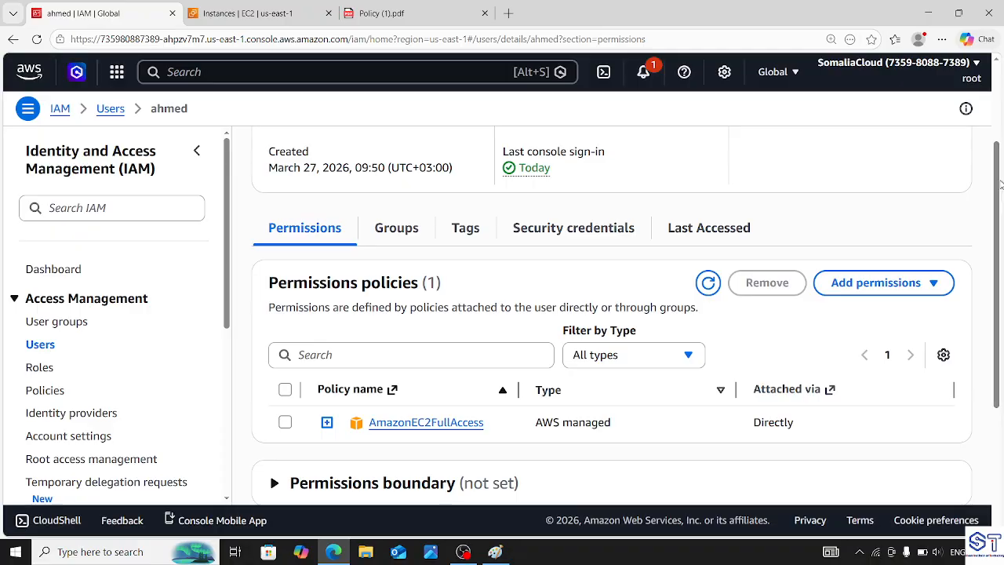
scroll(1000, 232, down, 1)
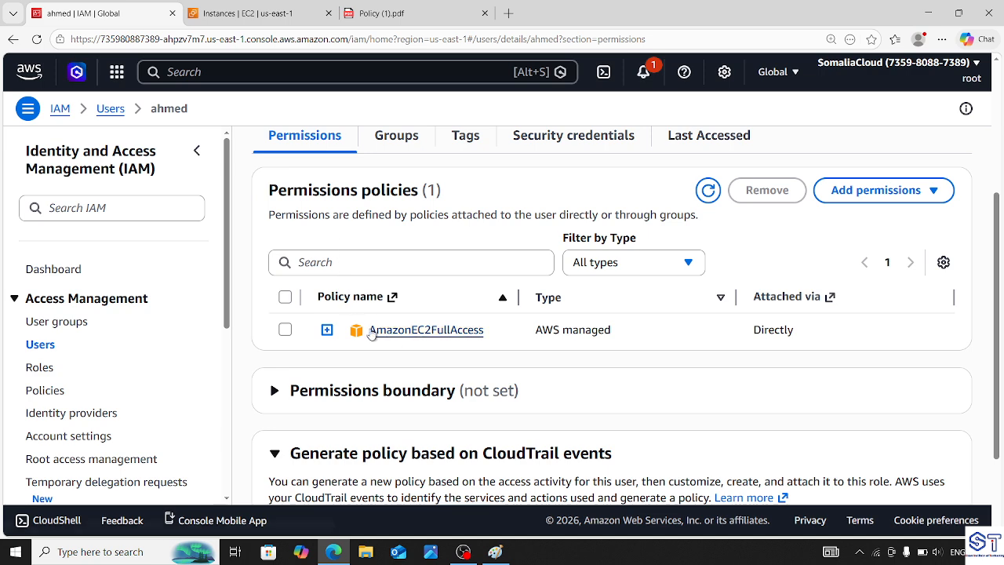
- Remove the directly attached AmazonEC2FullAccess policy from the user and confirm the removal
click(286, 329)
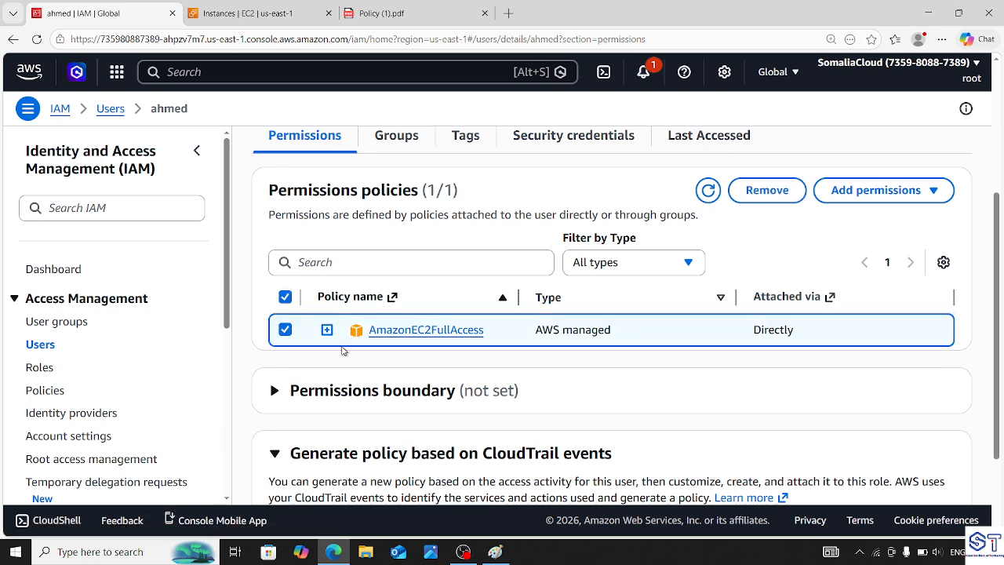
click(766, 192)
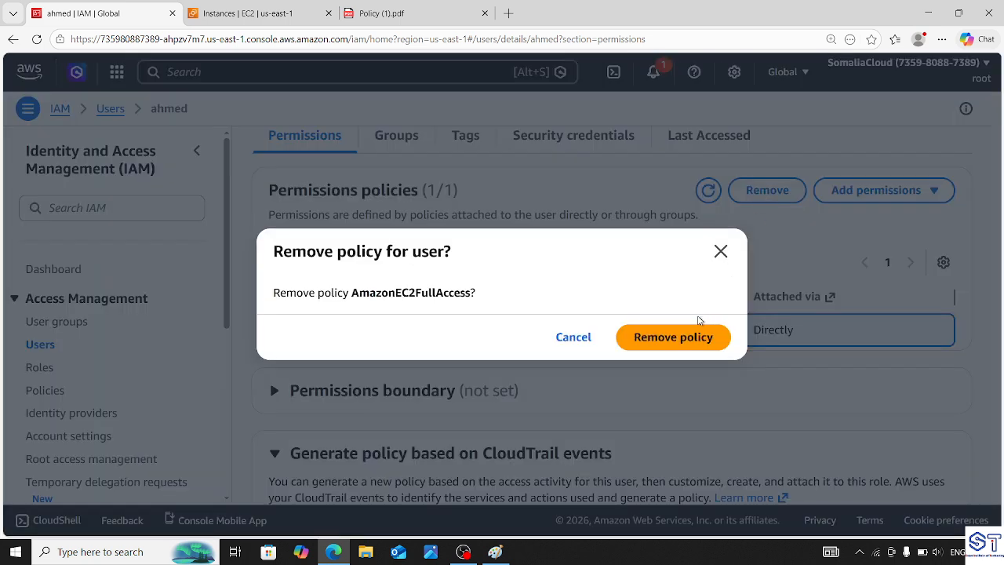
click(697, 333)
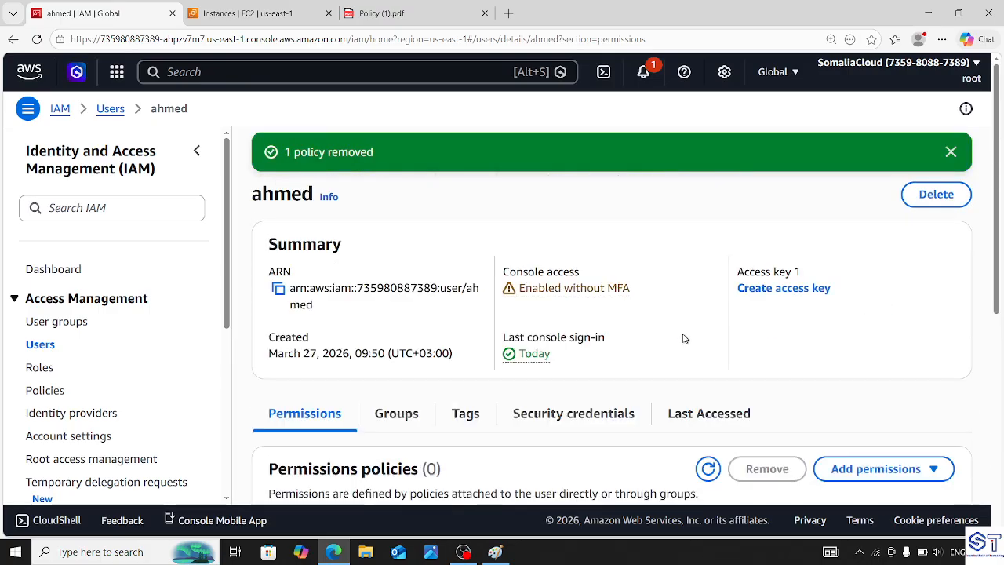
- Return to the IAM user's EC2 session, reload the instances page, and read the response about the user's access
click(258, 12)
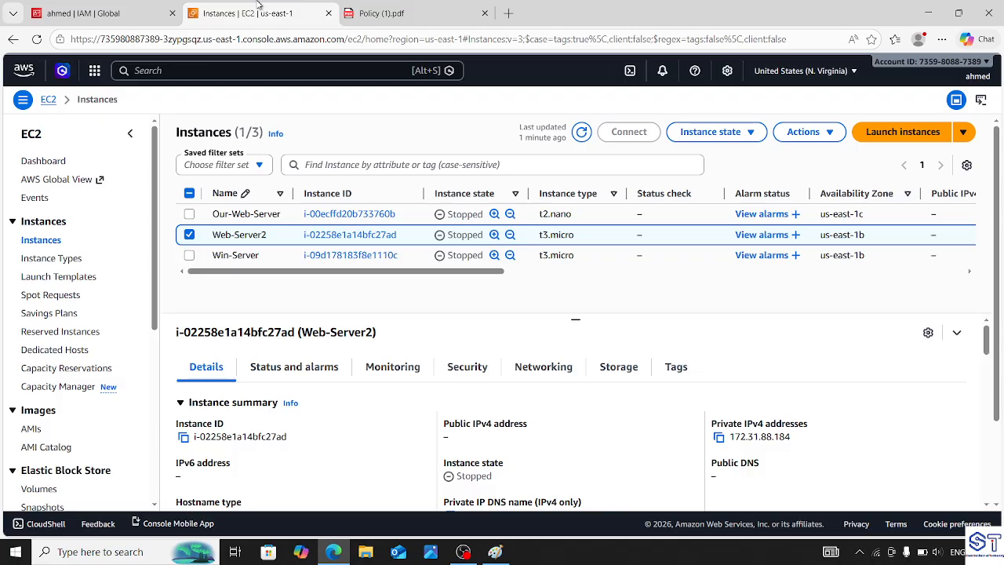
click(36, 40)
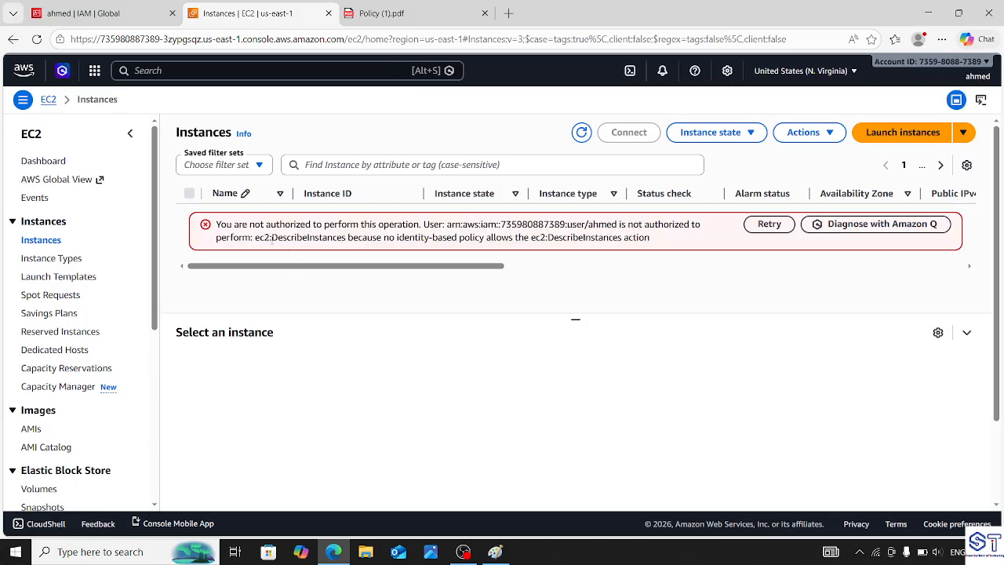
drag(217, 233, 421, 230)
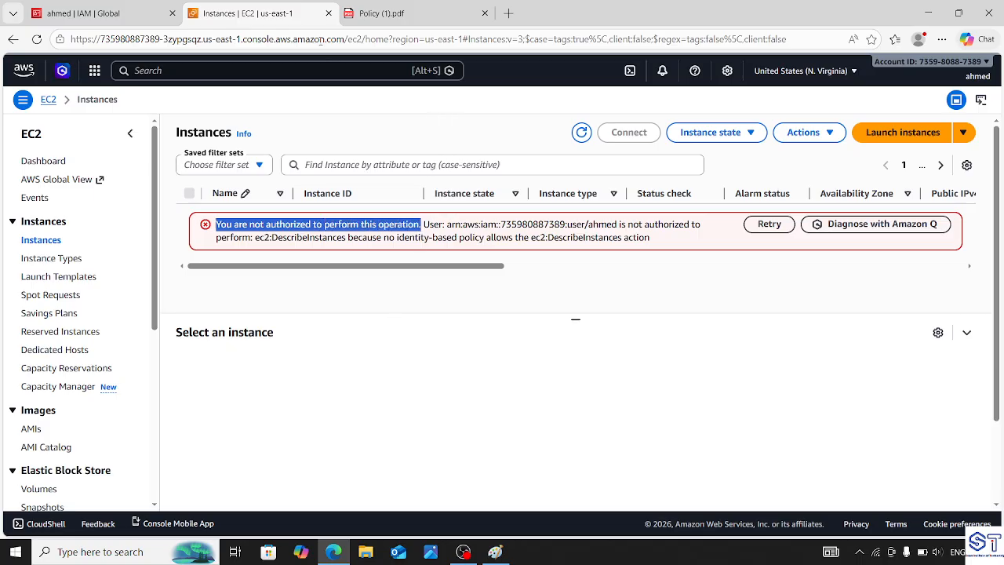
- Switch back to the root session, open the IAM policies list, and examine the type shown for the policies
click(129, 6)
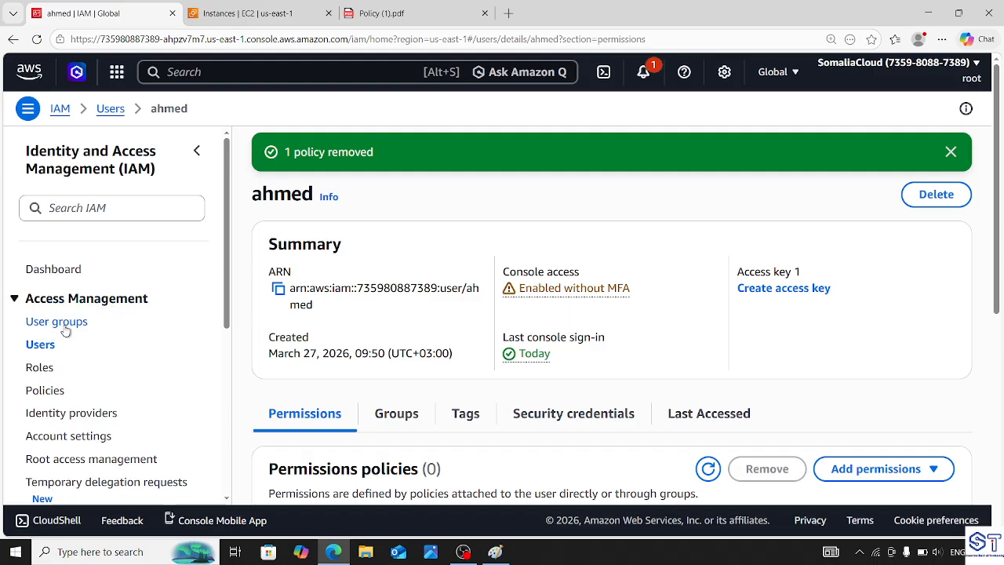
drag(226, 282, 233, 340)
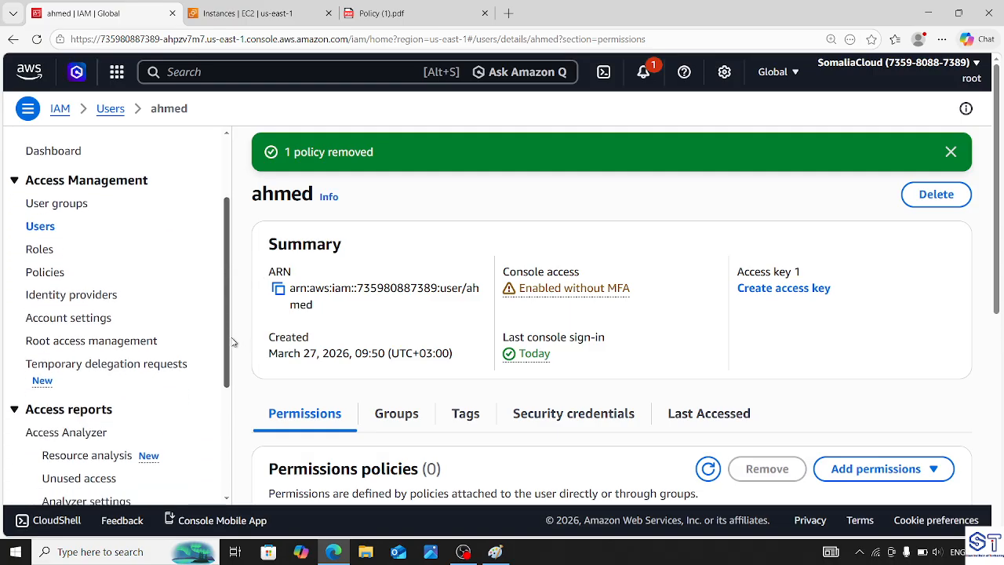
click(31, 275)
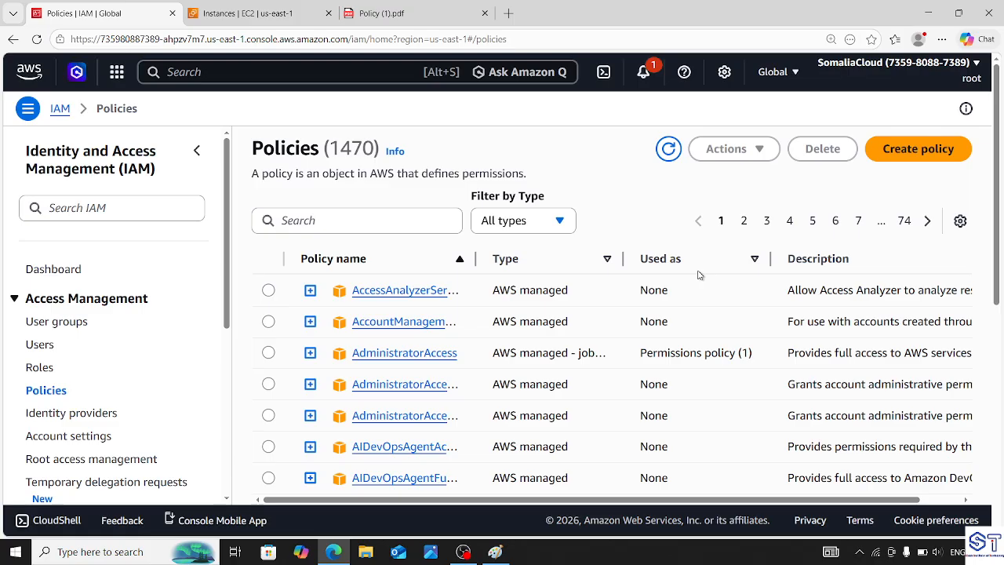
drag(491, 295, 569, 298)
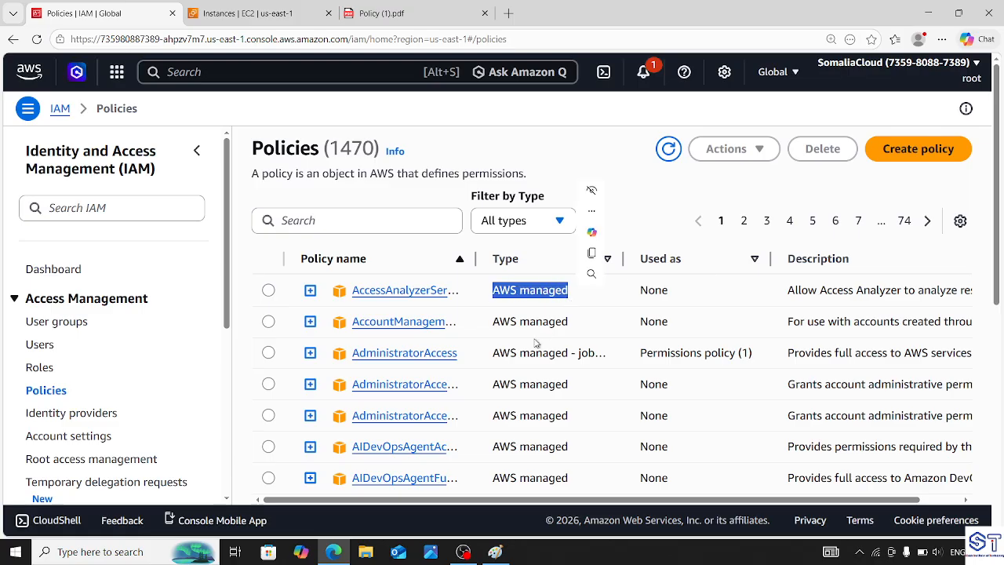
click(606, 170)
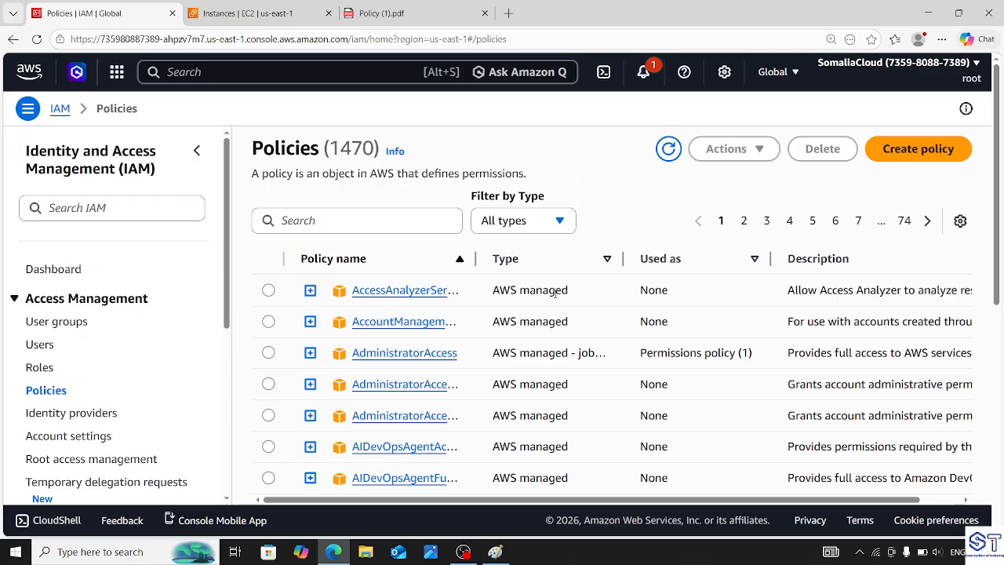
drag(496, 290, 567, 292)
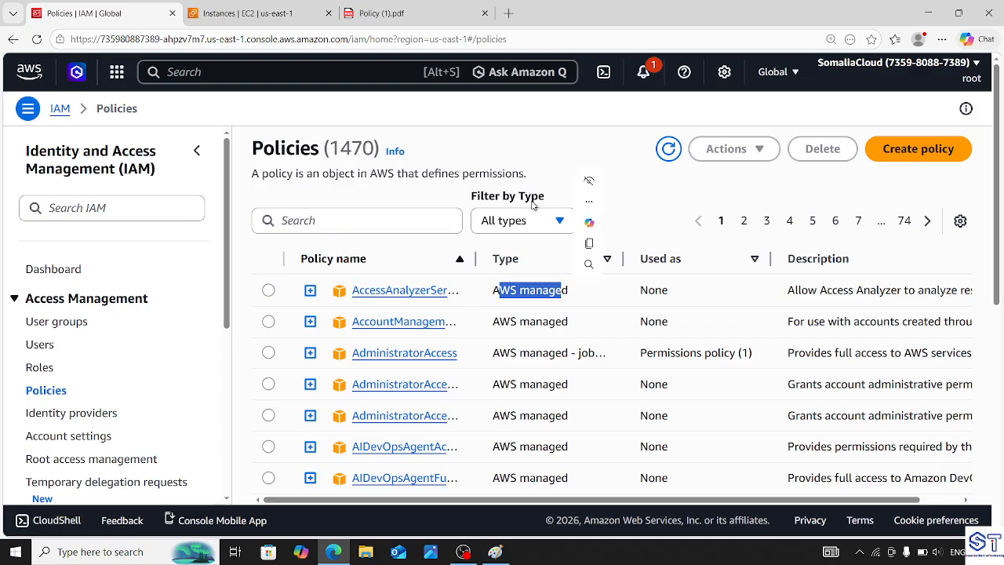
click(592, 141)
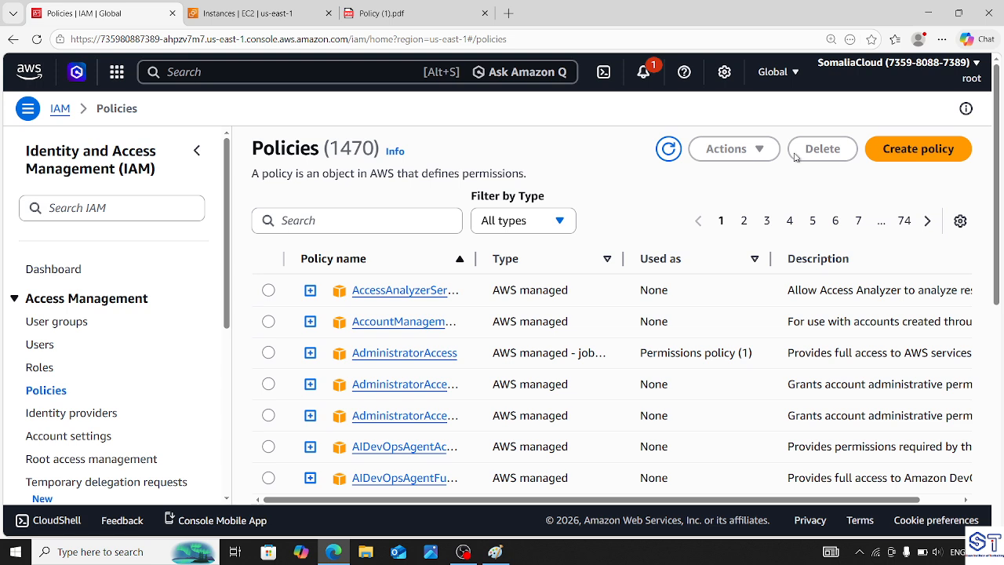
- Start creating a policy in the visual editor and choose IAM as its service
click(909, 149)
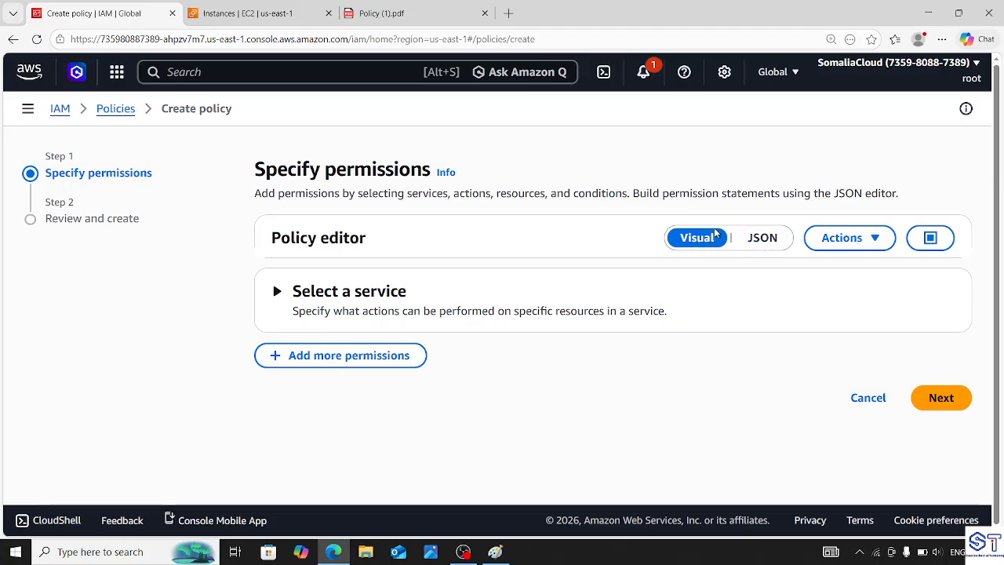
click(279, 291)
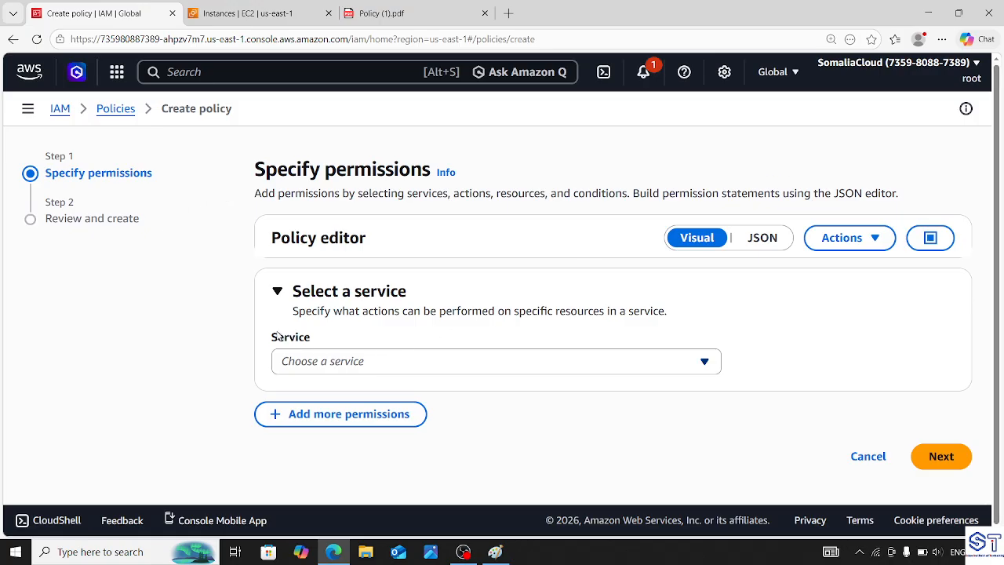
drag(272, 339, 312, 347)
click(325, 368)
click(690, 365)
click(690, 364)
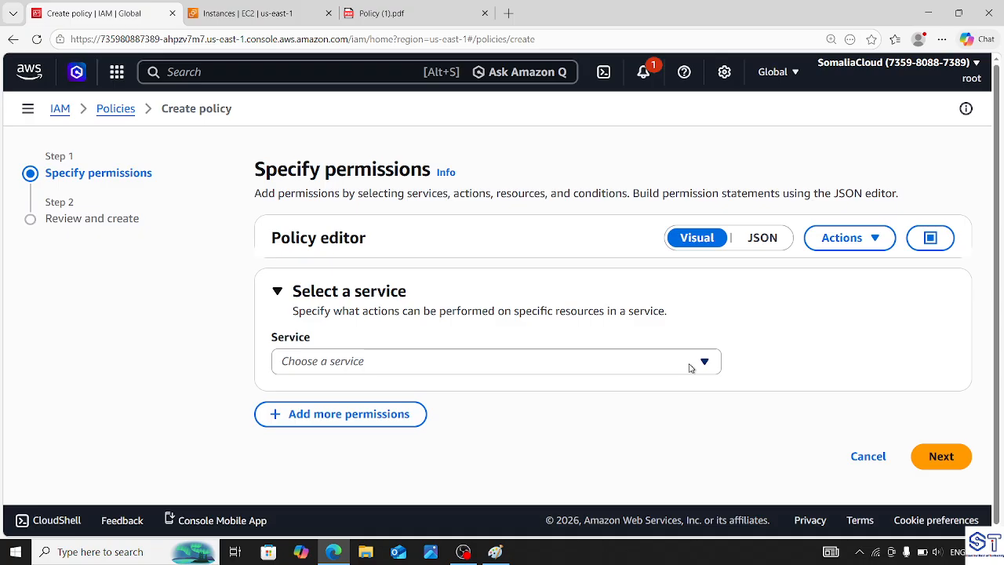
click(690, 364)
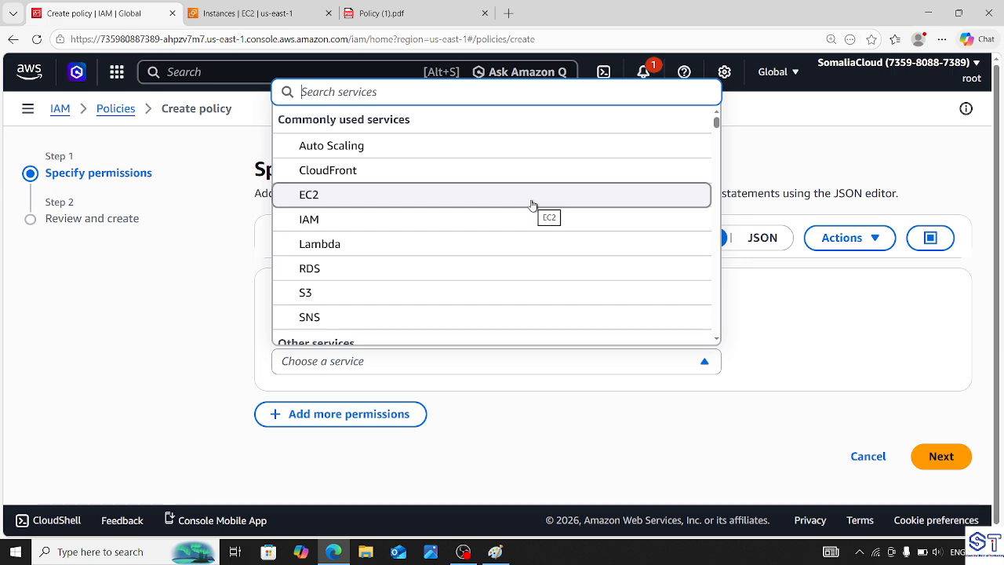
click(493, 223)
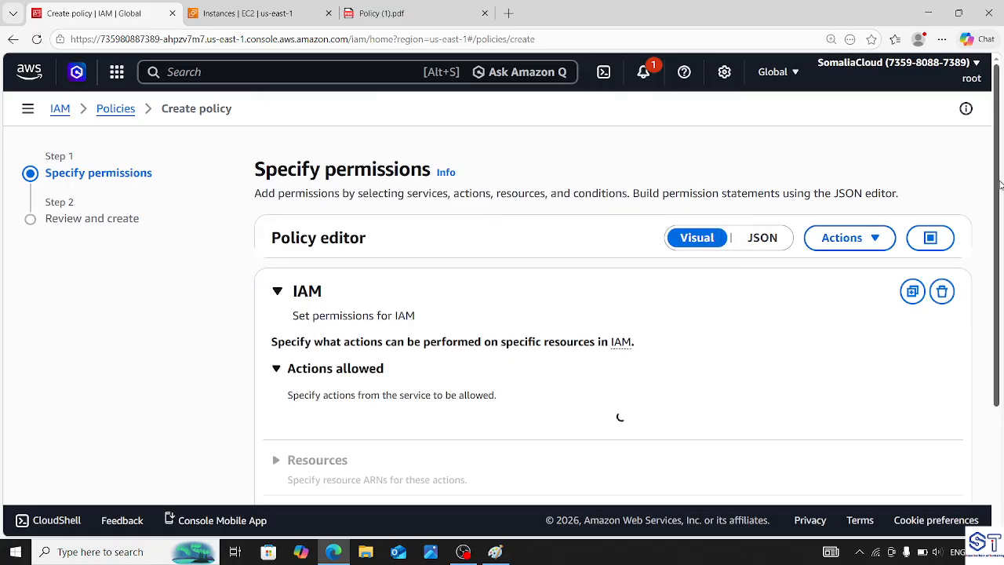
- Include all IAM actions (iam:*) in the policy and apply them to all resources
scroll(1002, 248, down, 2)
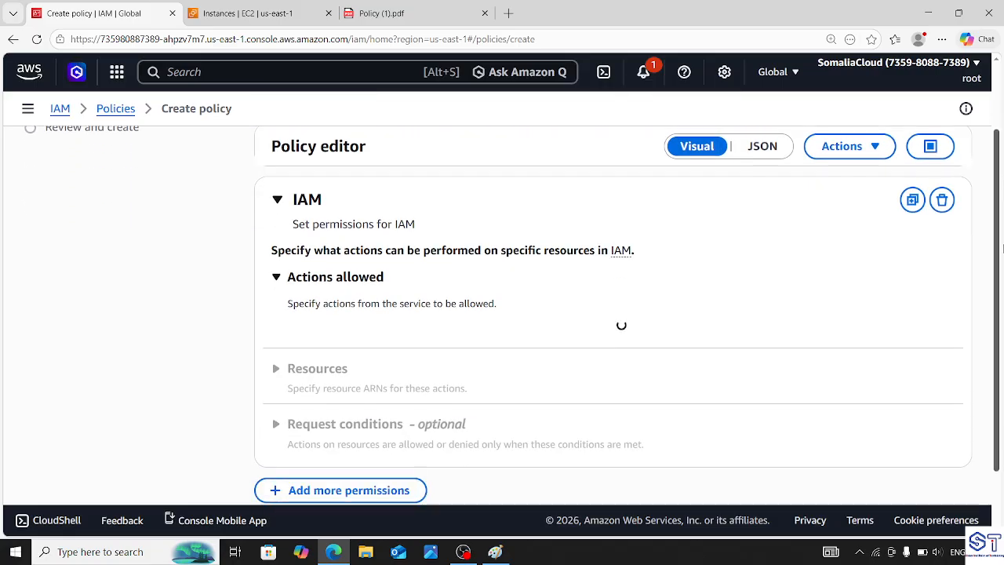
scroll(1001, 274, down, 3)
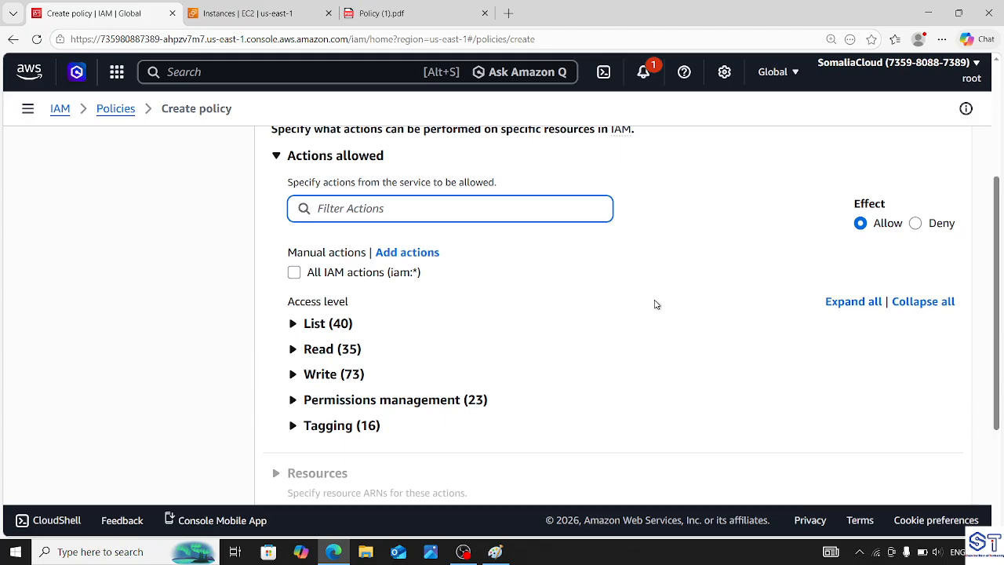
click(297, 274)
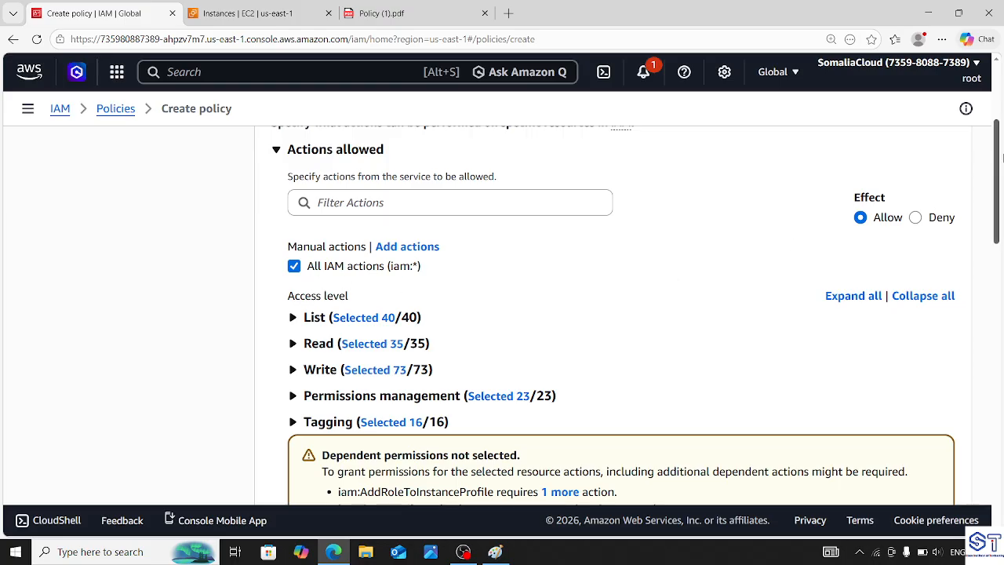
scroll(995, 200, down, 5)
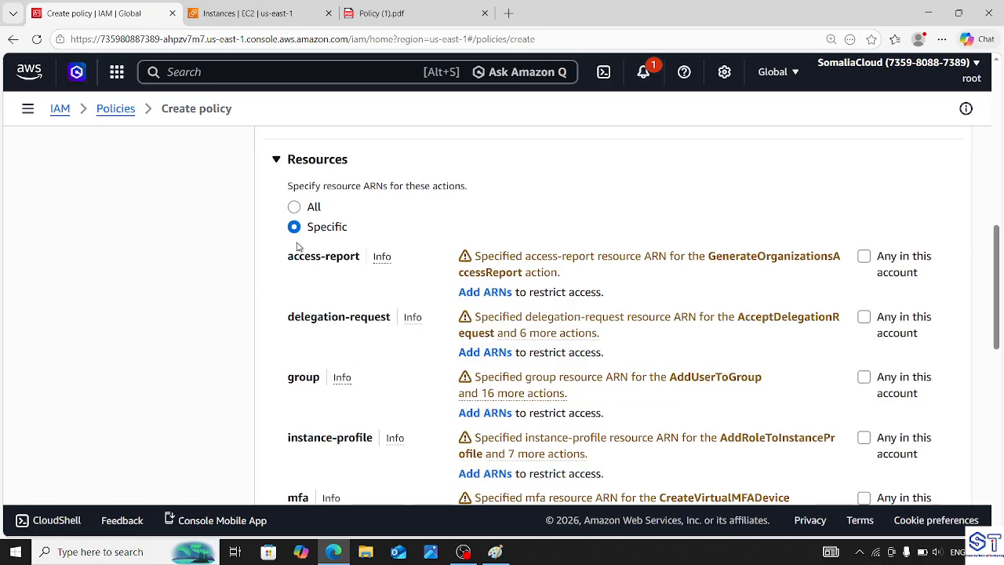
click(294, 208)
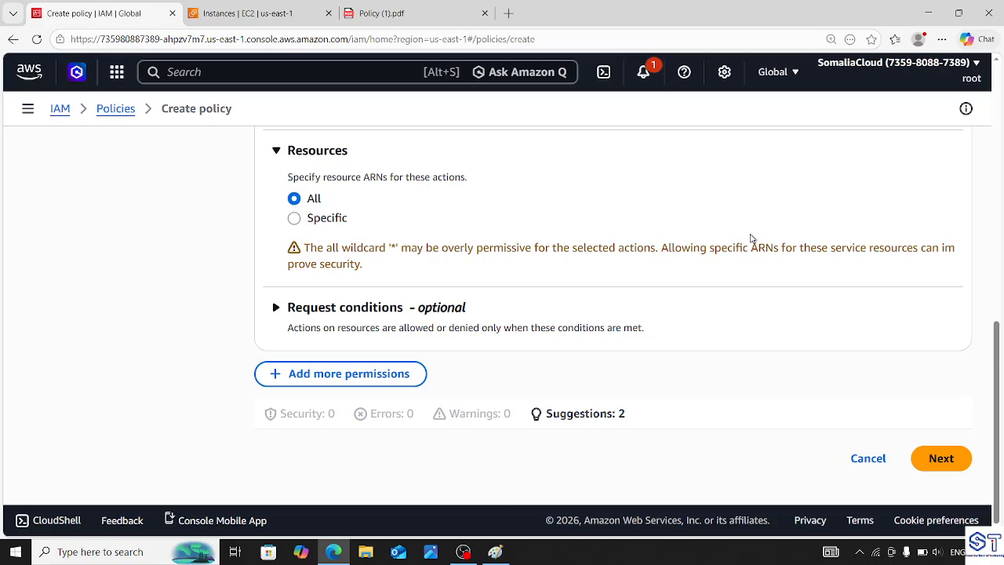
- Check the Effect setting, clear the all IAM actions selection, and try to continue to the review page
scroll(1000, 326, up, 1)
scroll(999, 325, up, 5)
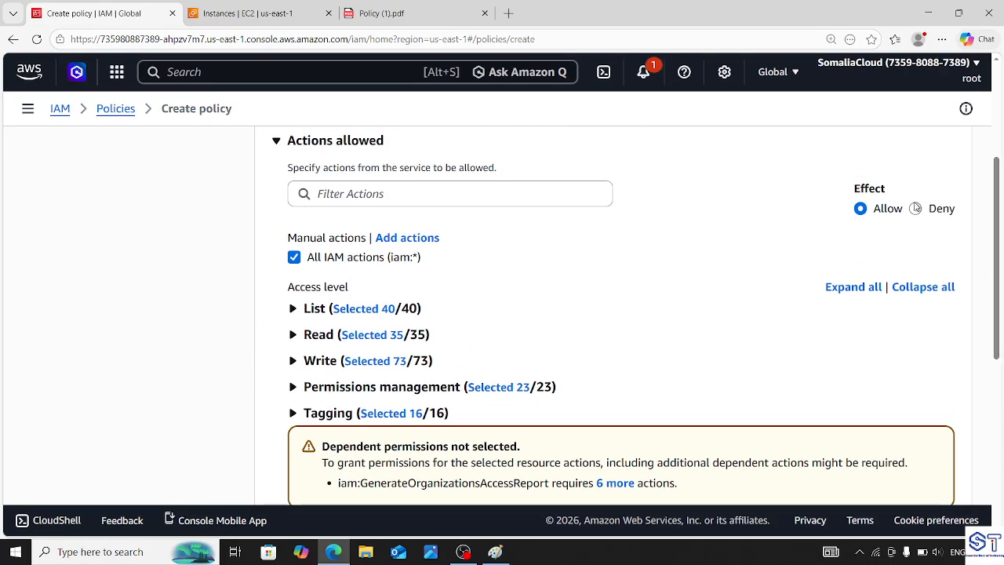
drag(856, 188, 894, 189)
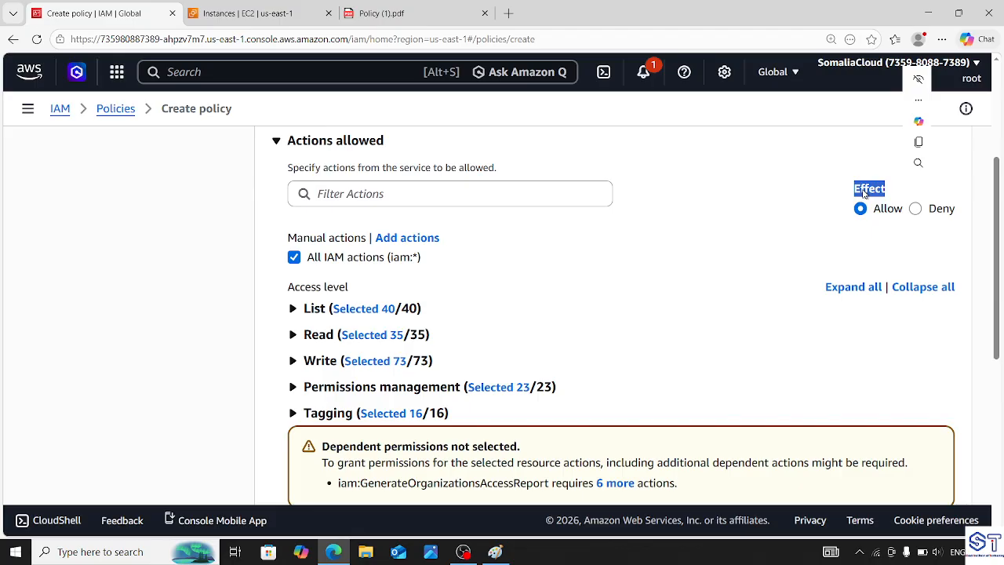
drag(327, 265, 342, 266)
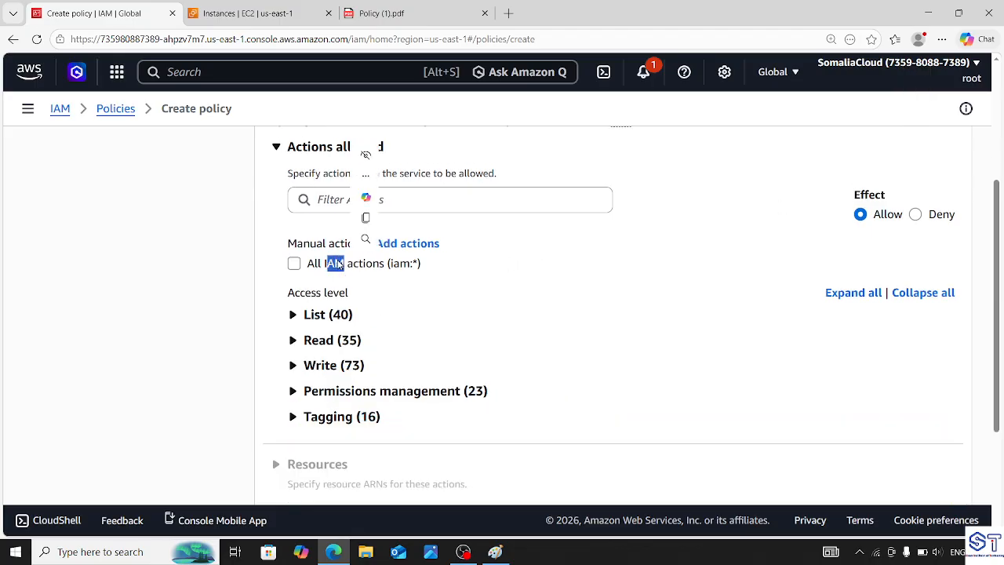
click(561, 293)
scroll(994, 188, up, 2)
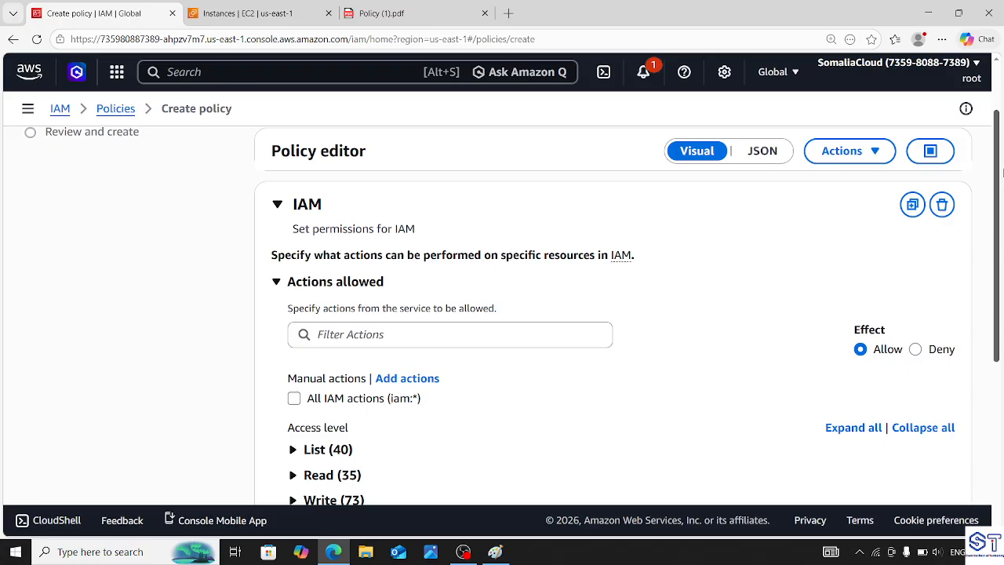
drag(1002, 171, 998, 336)
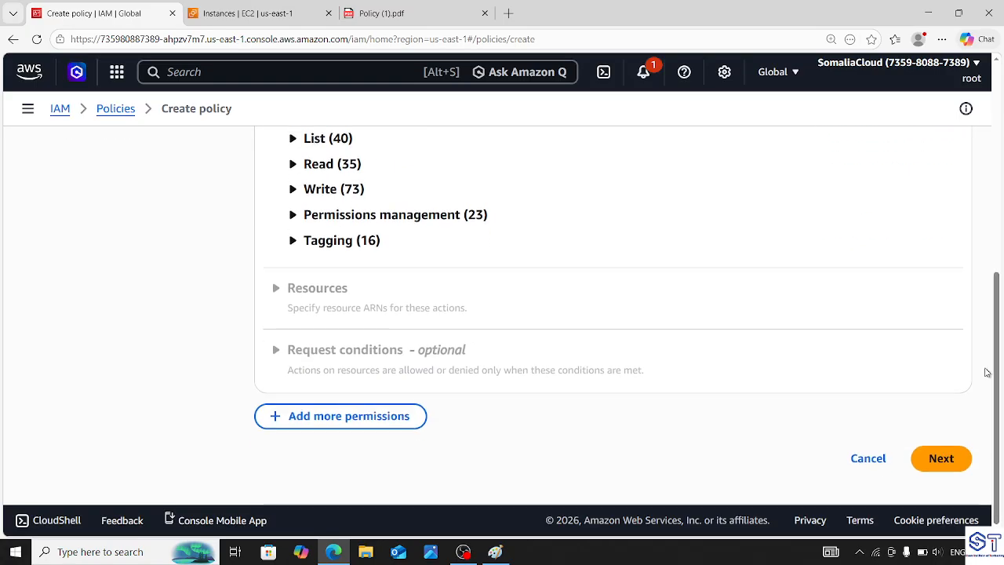
click(941, 459)
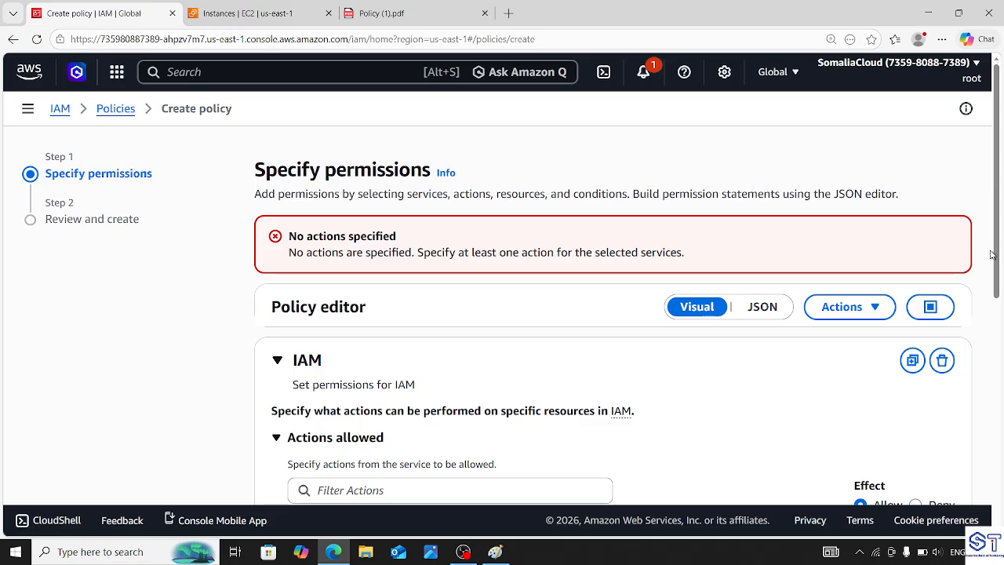
- Select all IAM actions (iam:*) for the policy again and try to continue to the review page
drag(993, 251, 1001, 379)
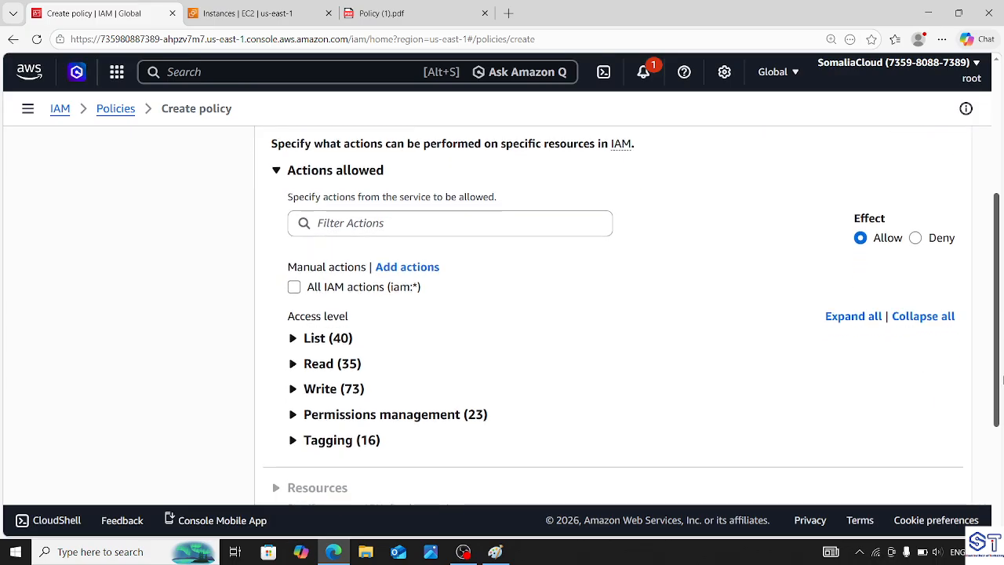
click(294, 288)
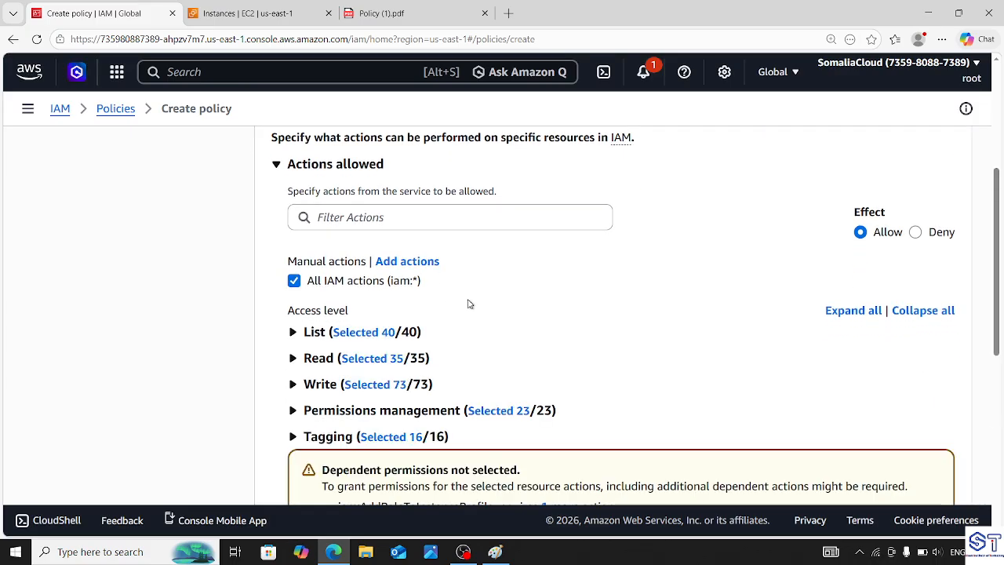
scroll(1002, 315, down, 3)
scroll(1002, 315, down, 5)
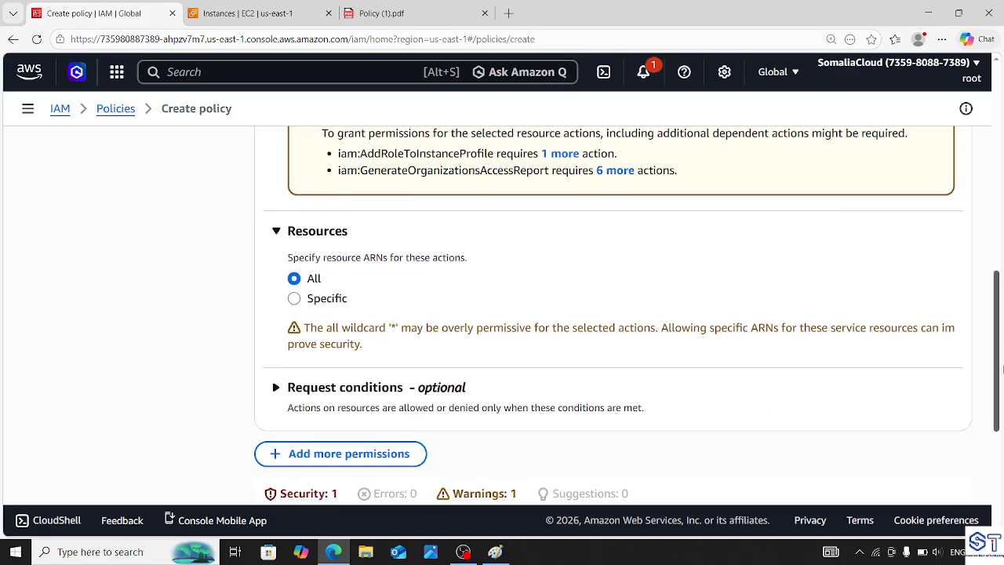
click(941, 493)
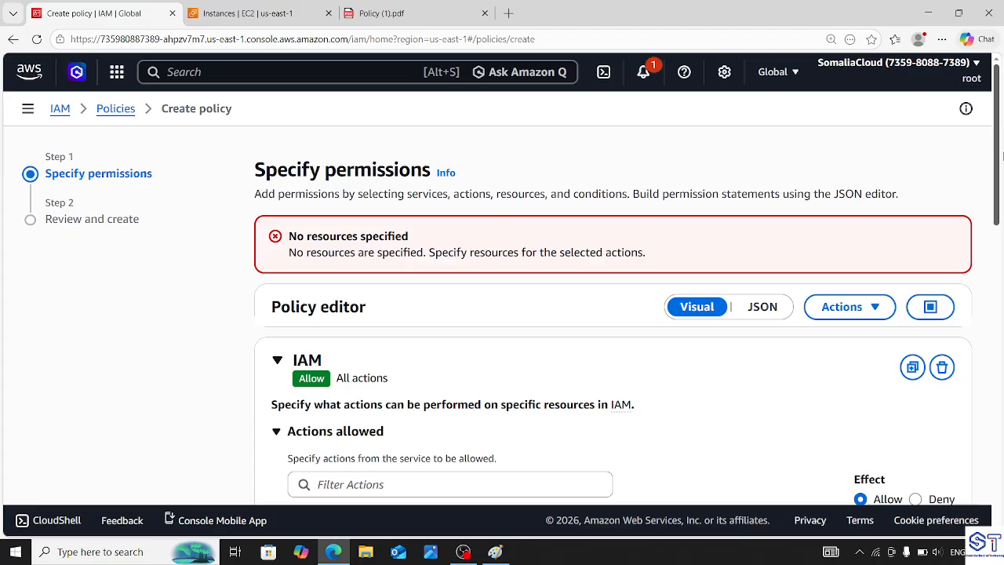
drag(999, 153, 1002, 388)
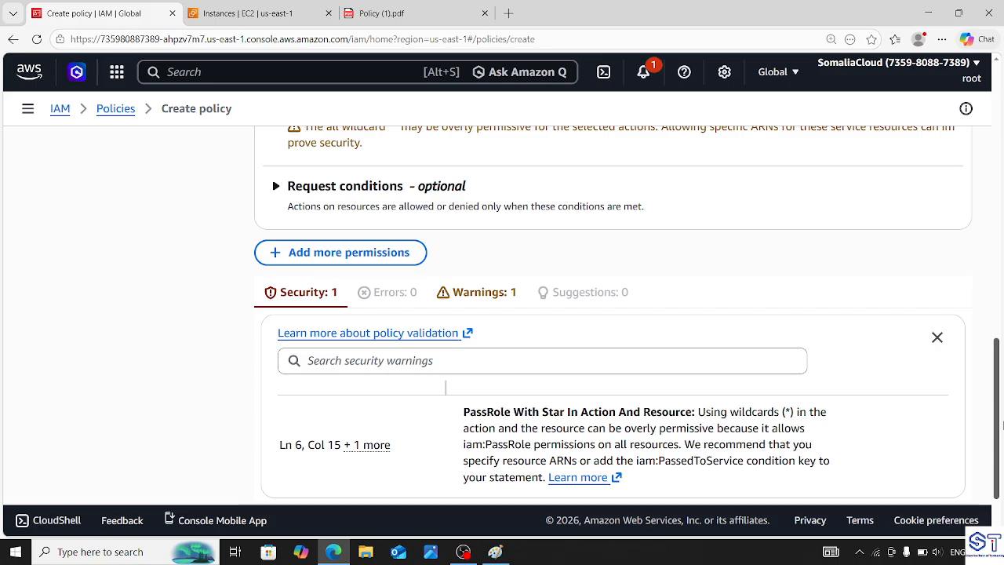
scroll(1001, 439, down, 2)
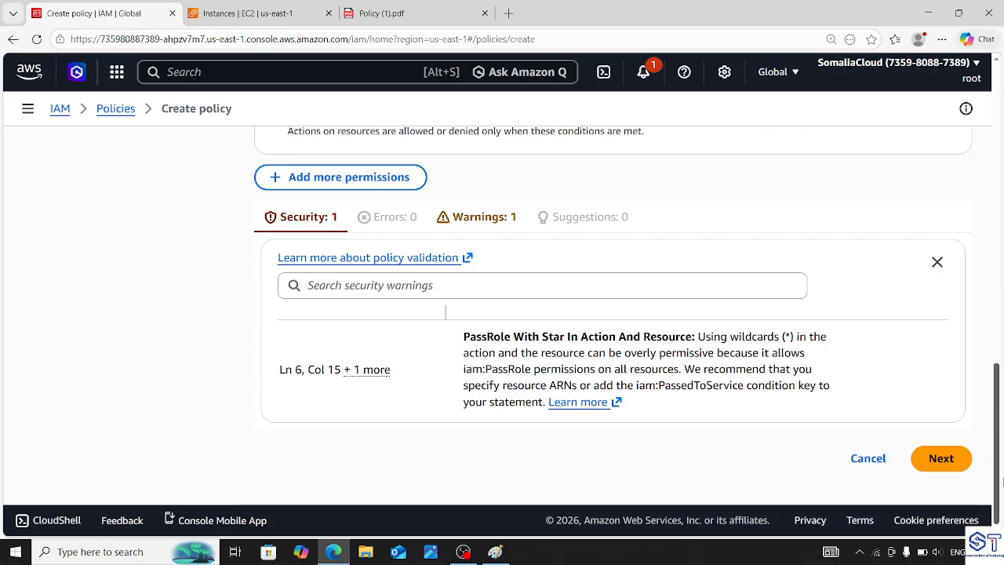
click(939, 459)
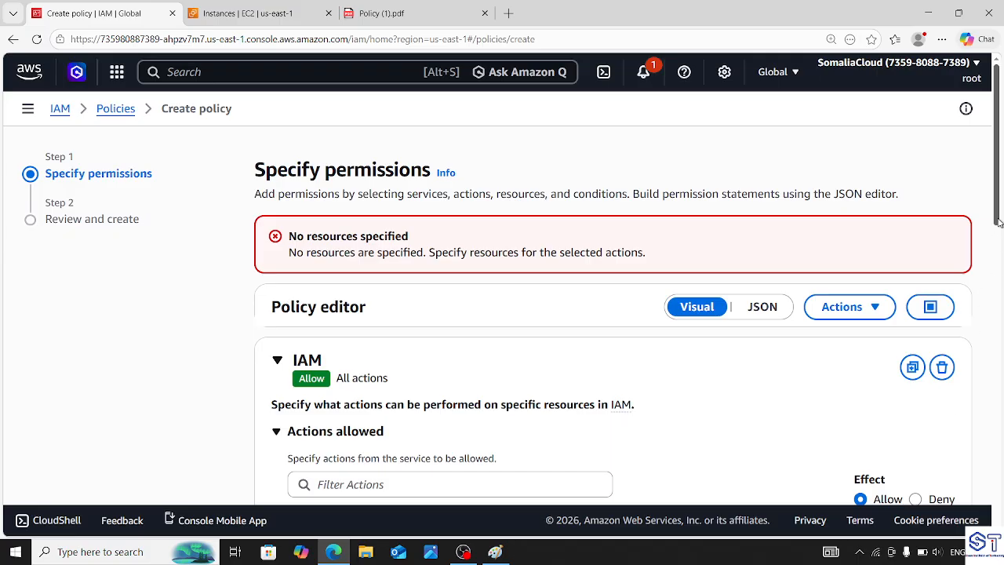
- Switch the policy's resources to Specific and back to All, and continue to the review page
drag(996, 150, 1002, 345)
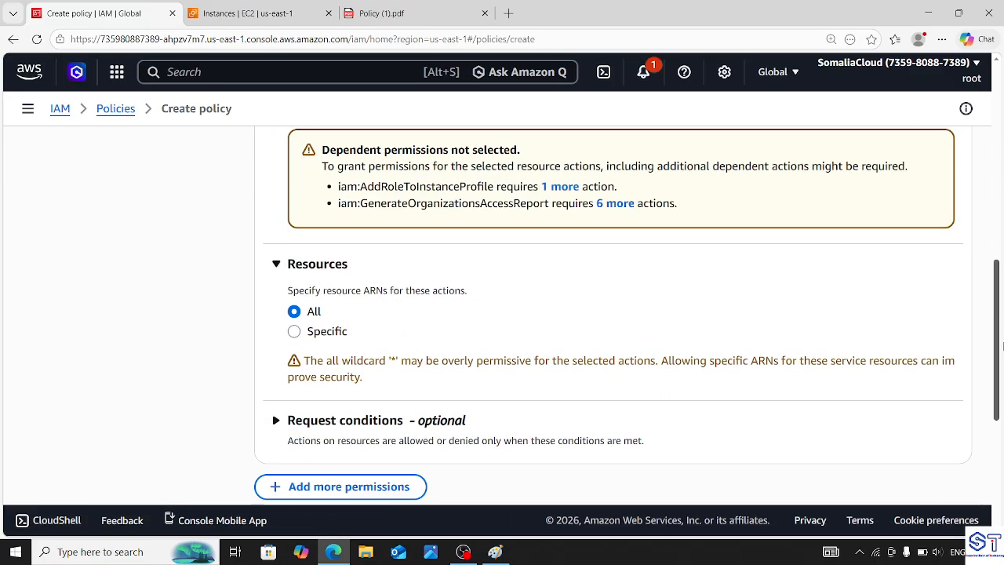
click(301, 332)
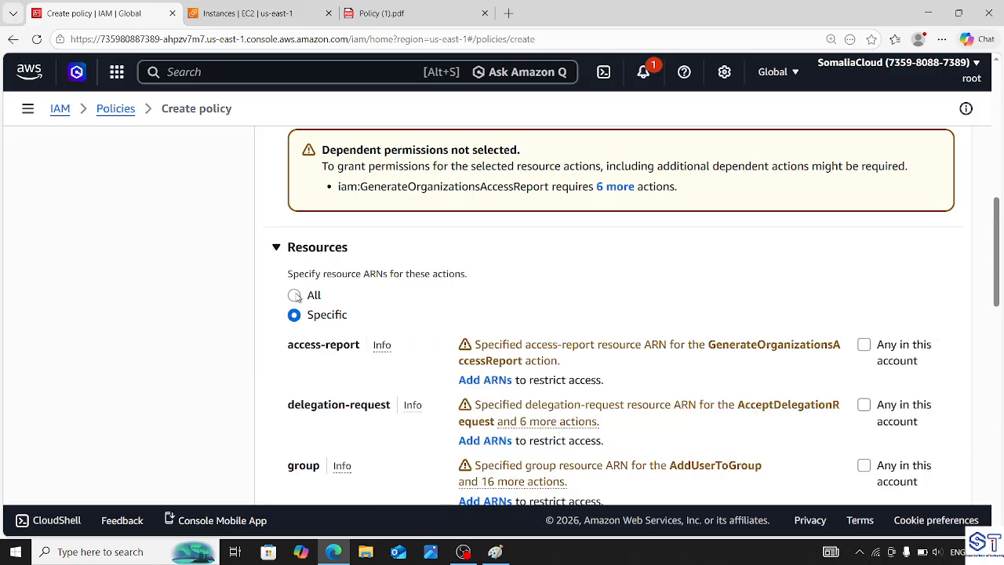
click(294, 296)
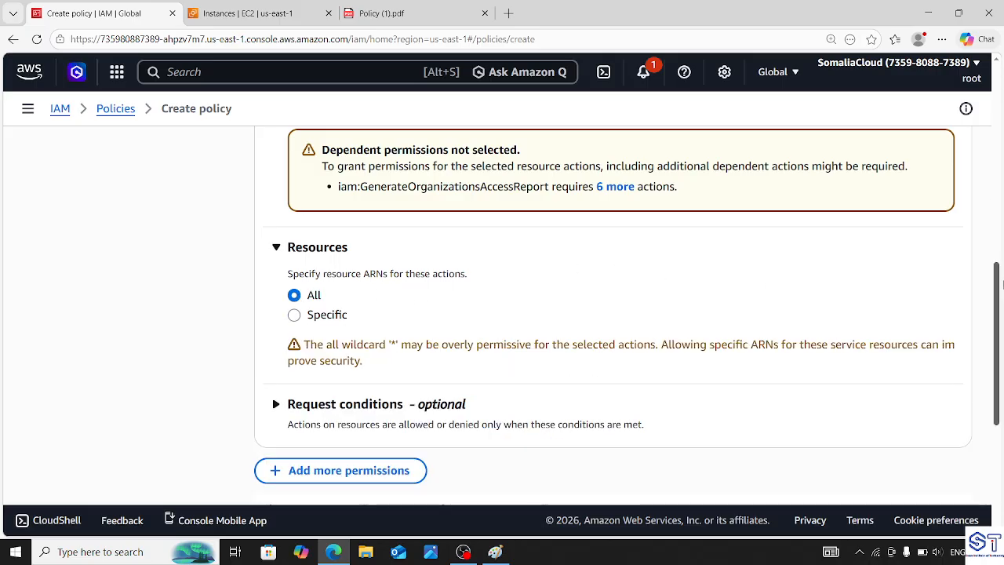
scroll(1001, 338, down, 2)
drag(1001, 360, 1001, 407)
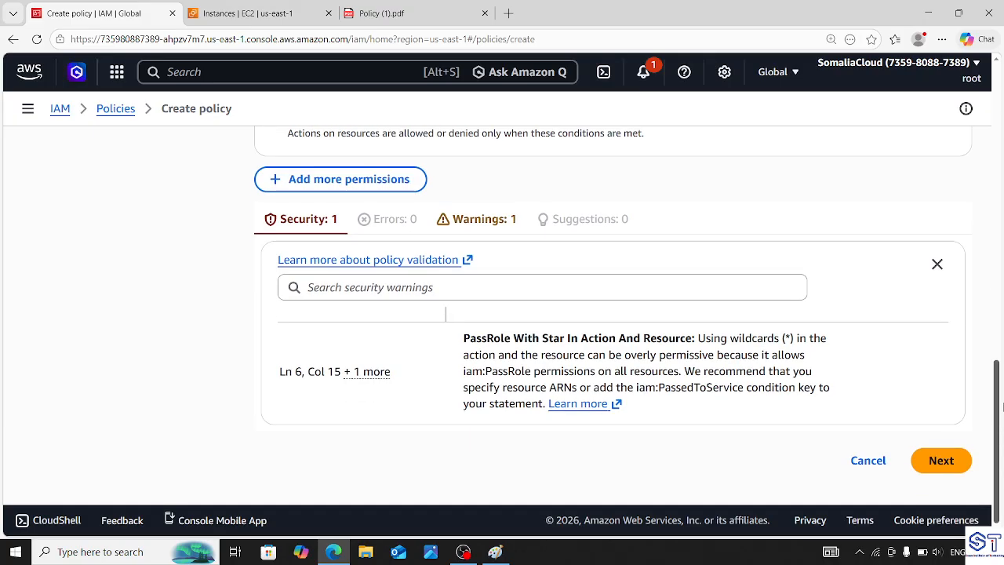
click(948, 461)
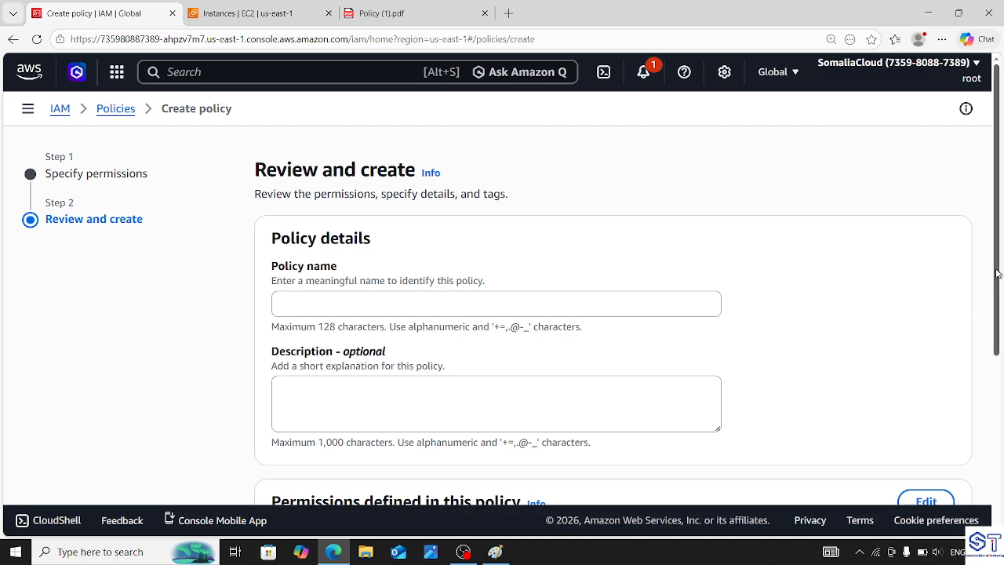
- Enter "Policy-Full A" as the policy name and try to create the policy
drag(1000, 271, 1001, 291)
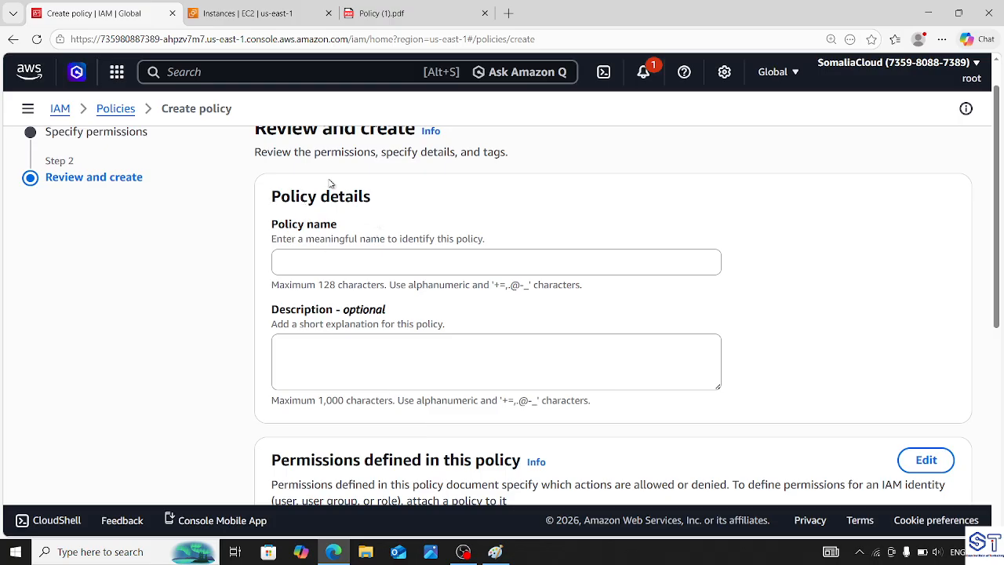
click(330, 261)
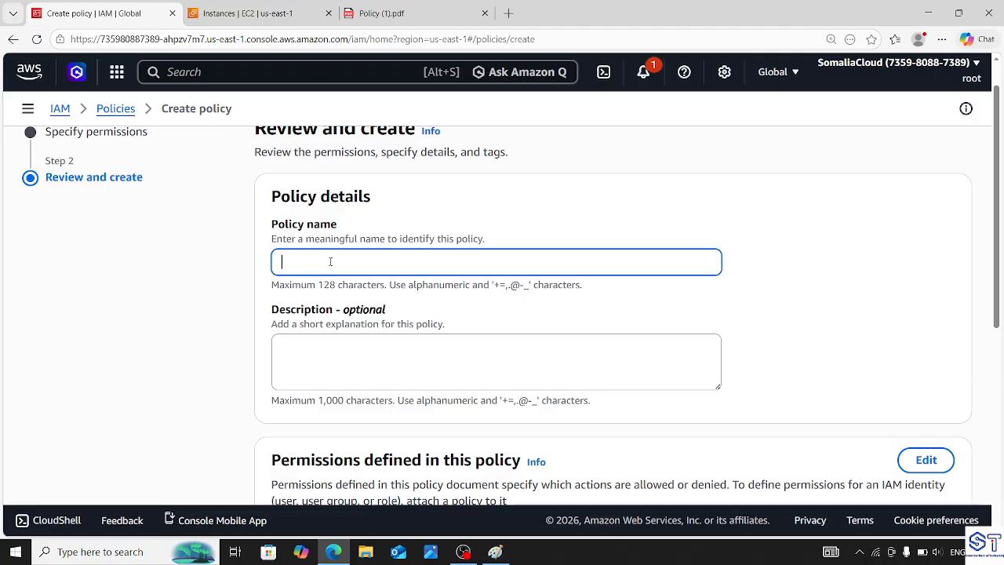
text(Policy-Full A)
key(Return)
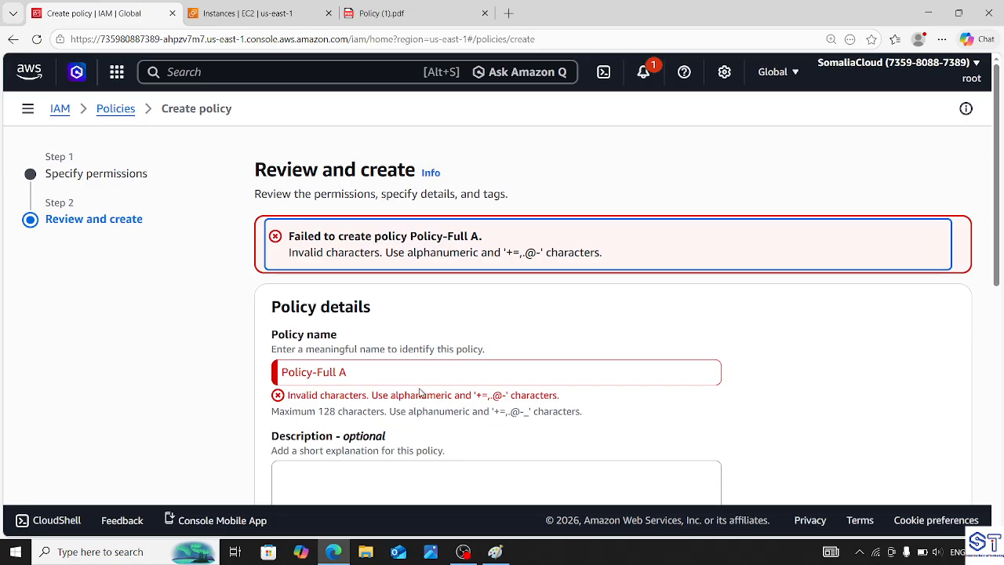
- Change the policy name to Policy-Full-Access-IAM
drag(379, 394, 452, 394)
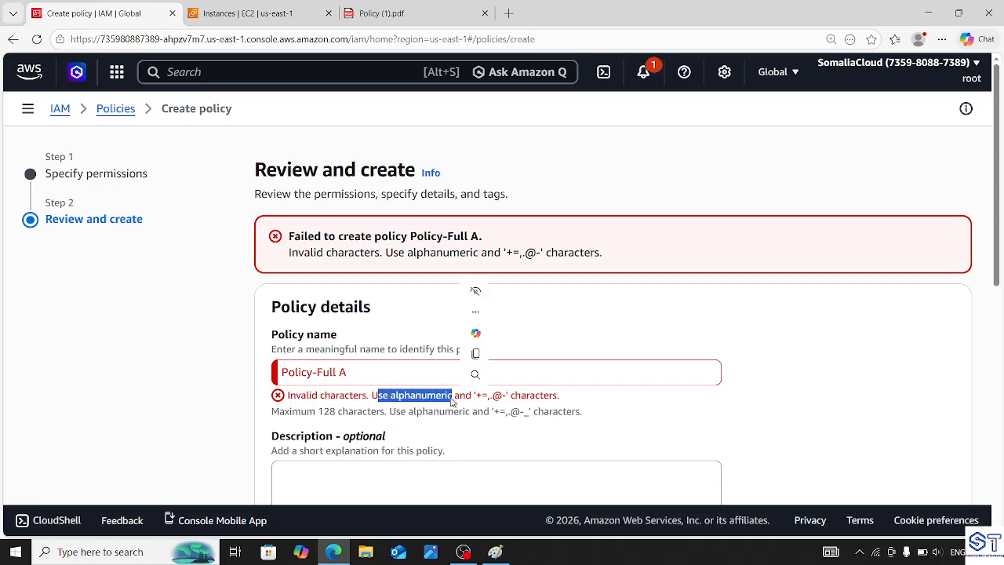
click(379, 366)
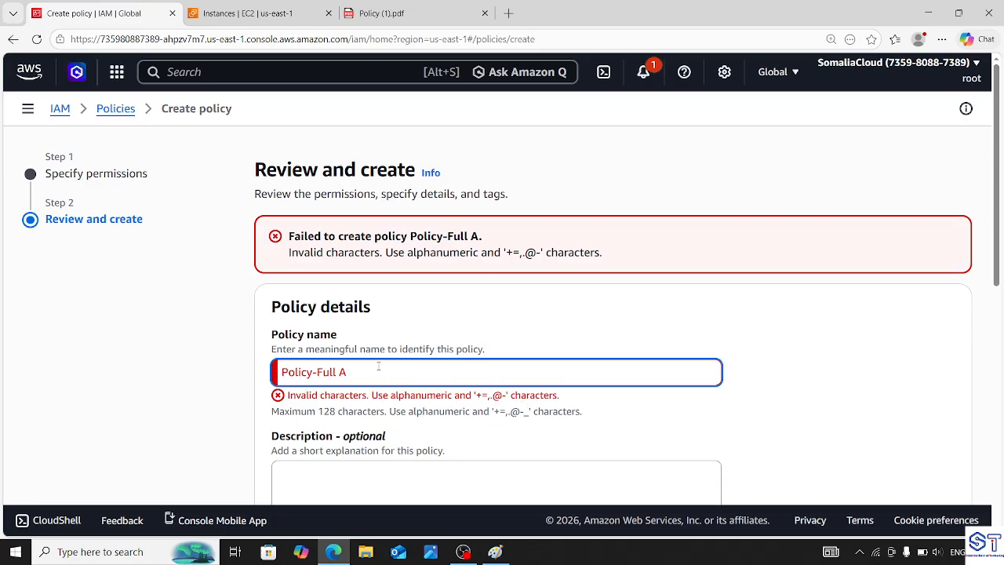
key(BackSpace)
key(BackSpace)
scroll(378, 367, down, 3)
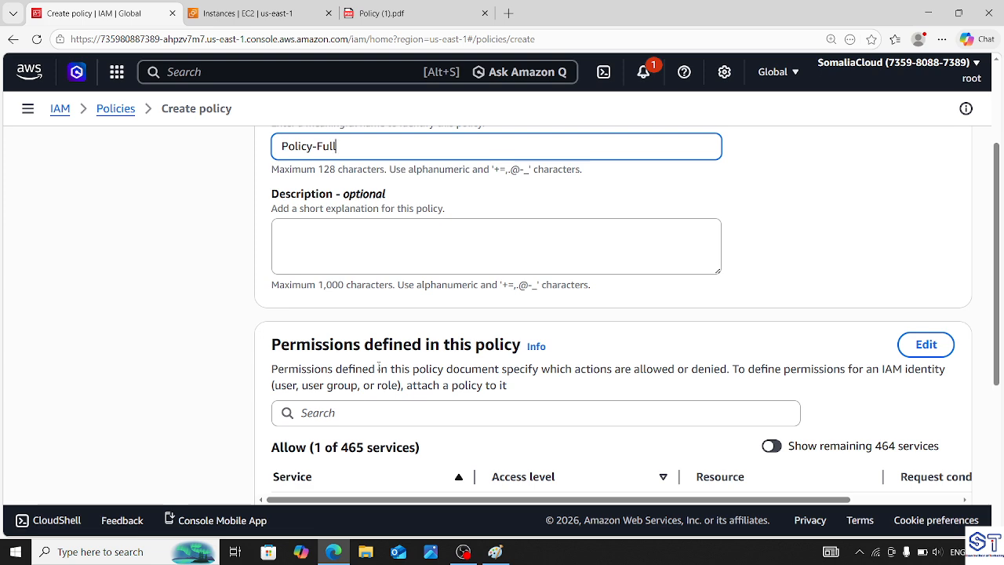
text(-Access-IAM)
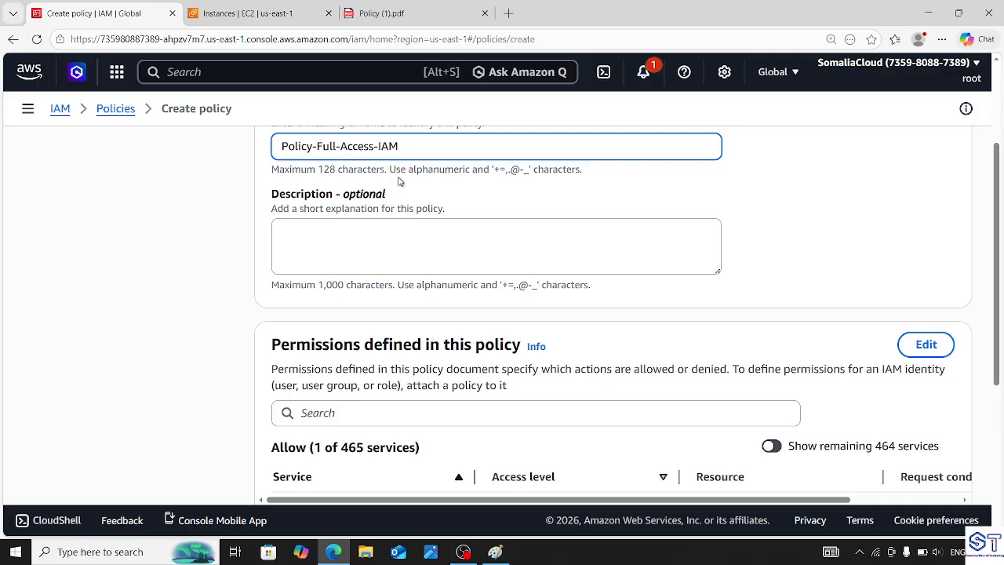
drag(403, 148, 273, 160)
click(923, 252)
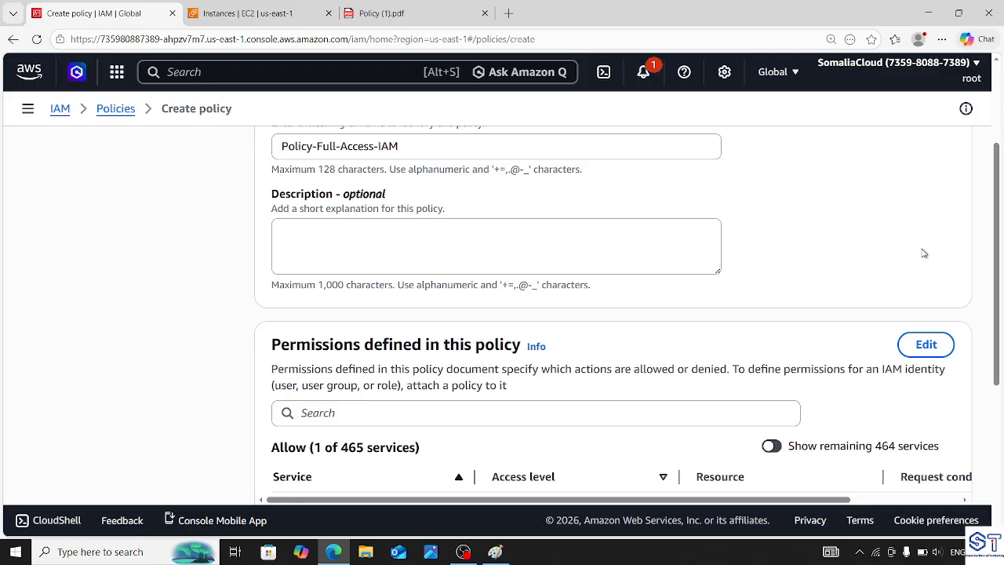
- Create the IAM full-access policy and dismiss the confirmation notification
drag(994, 240, 1002, 386)
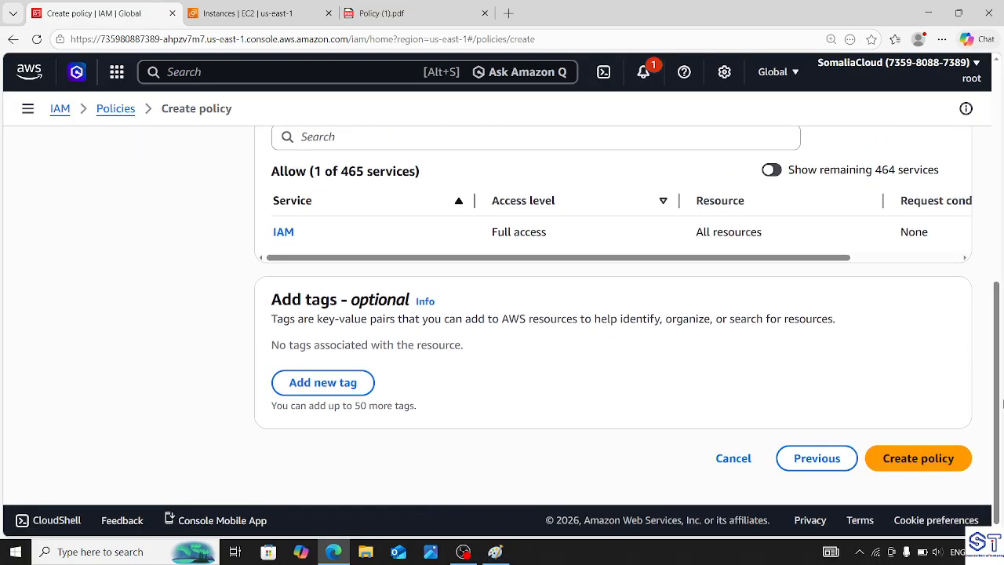
click(932, 466)
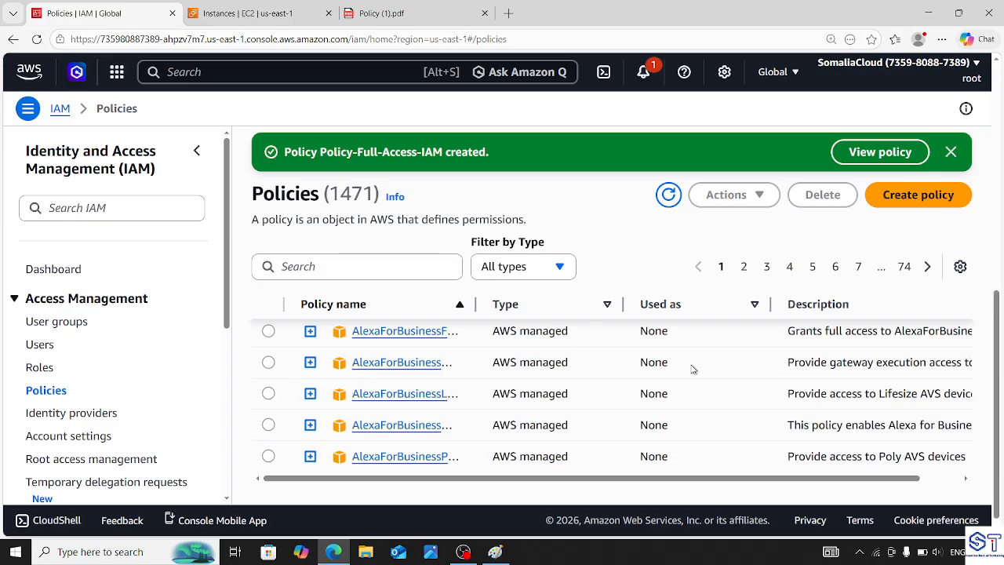
click(951, 151)
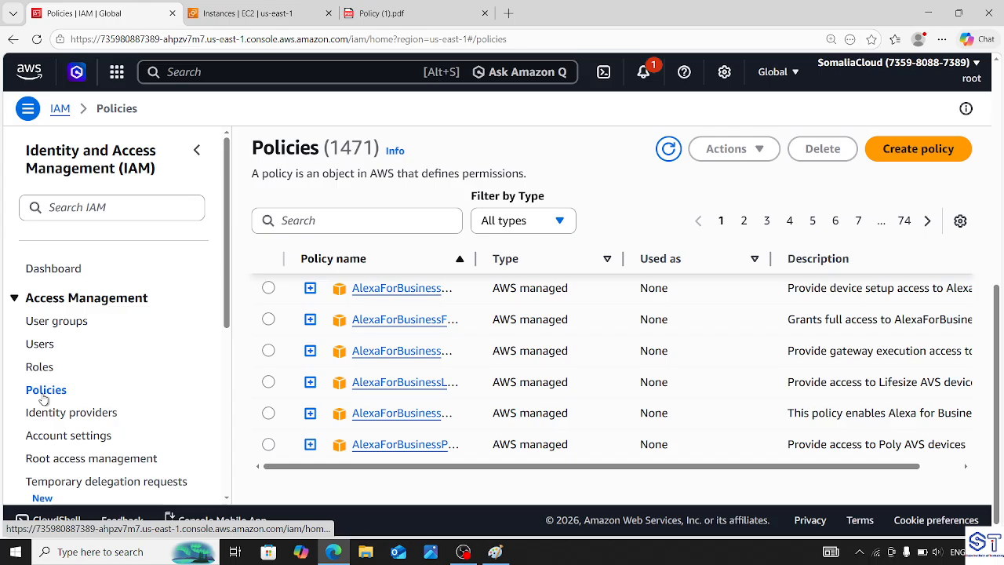
- Search the IAM policies list for "policy-" to find the custom policy, and clear the search
click(63, 110)
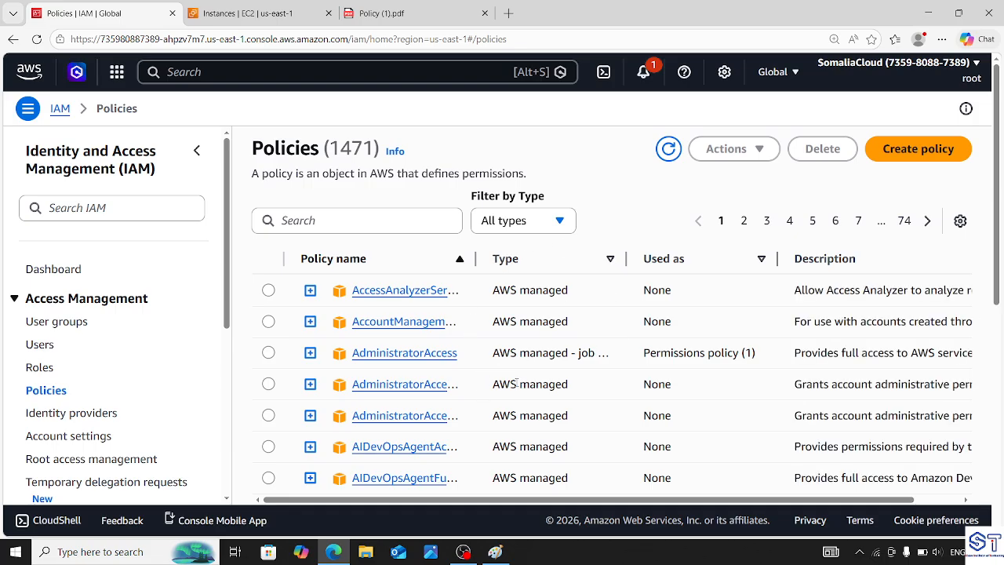
click(401, 215)
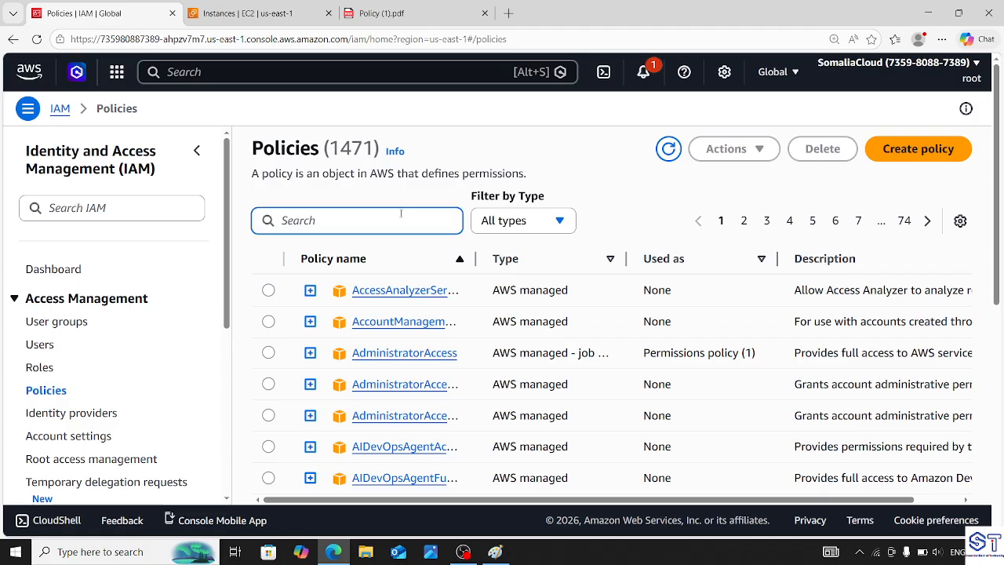
text(poli)
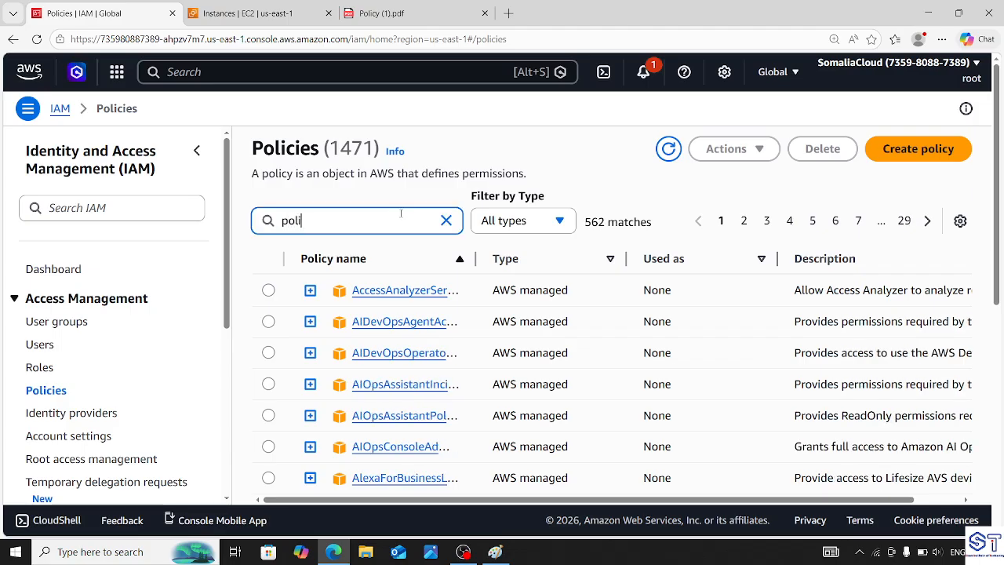
text(cy-)
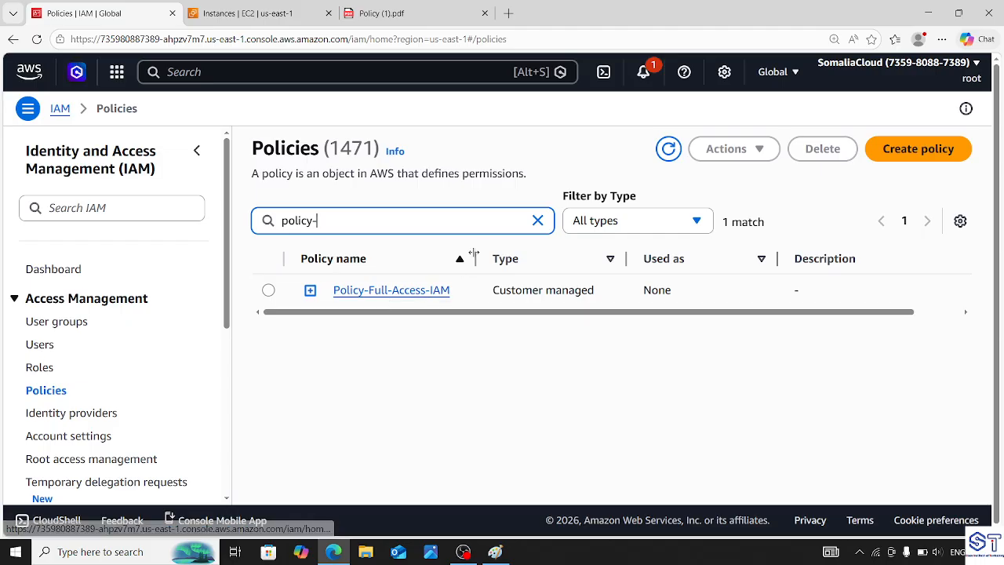
click(538, 220)
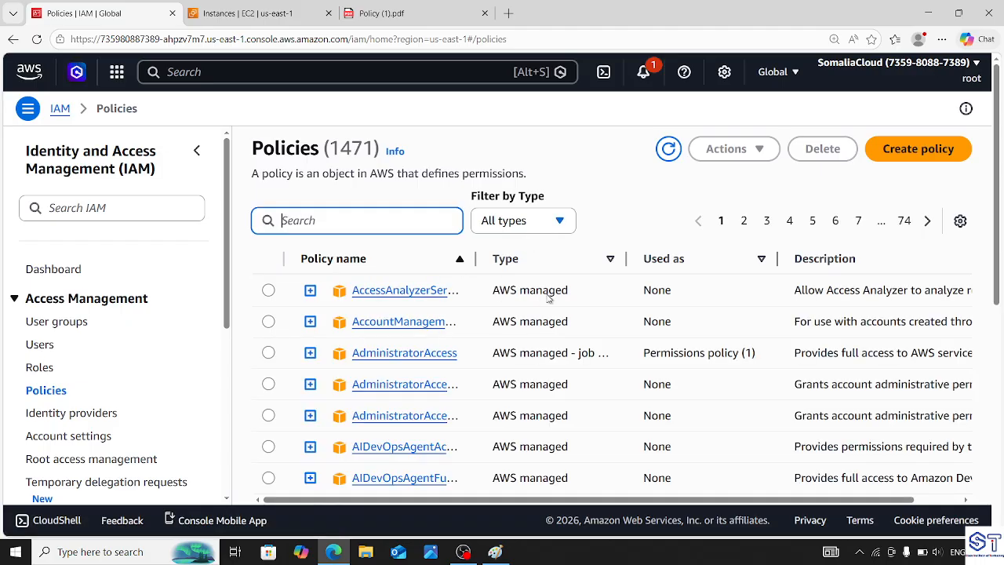
- Filter the policies list by the Customer managed type and open the details of Policy-Full-Access-IAM
click(546, 224)
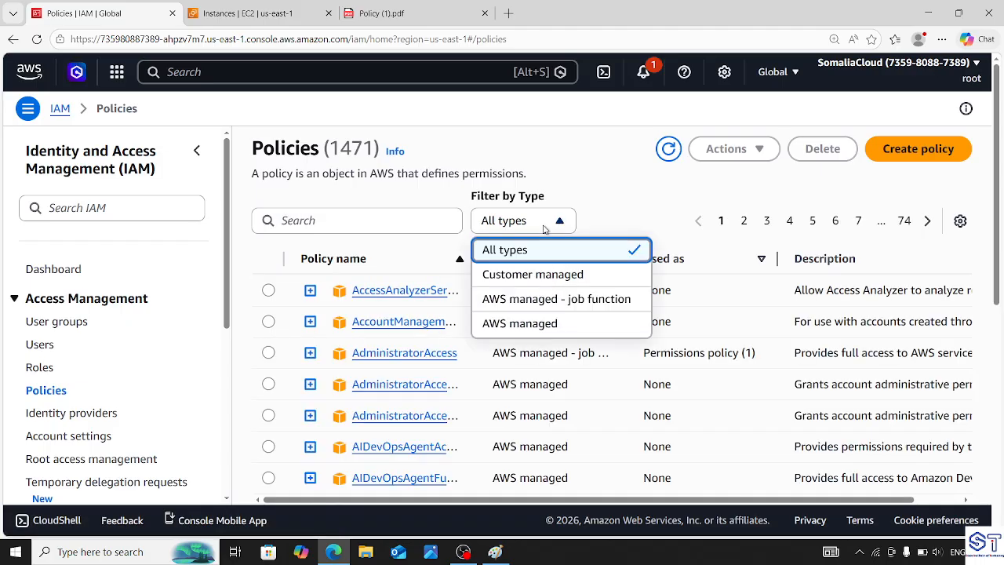
click(559, 276)
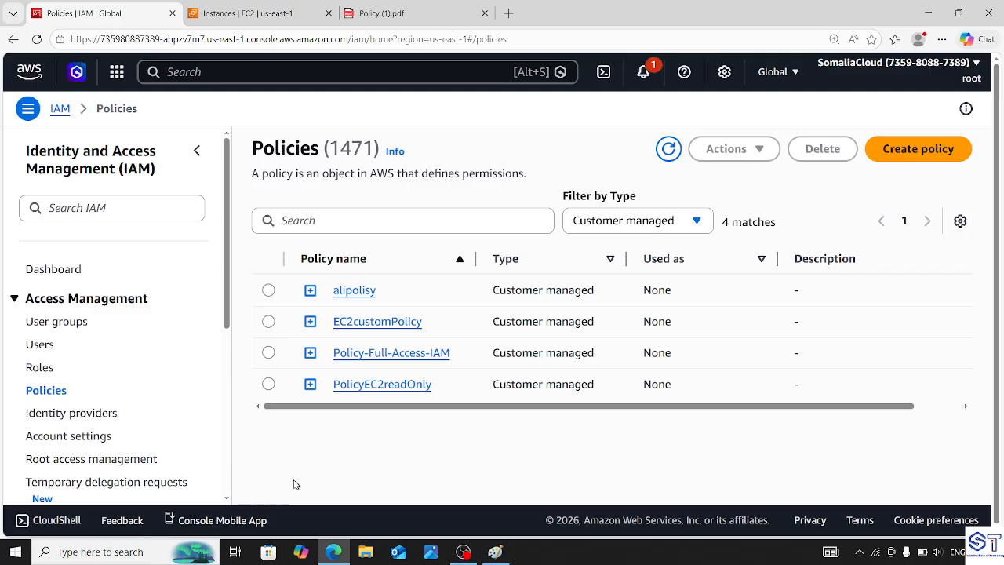
click(380, 354)
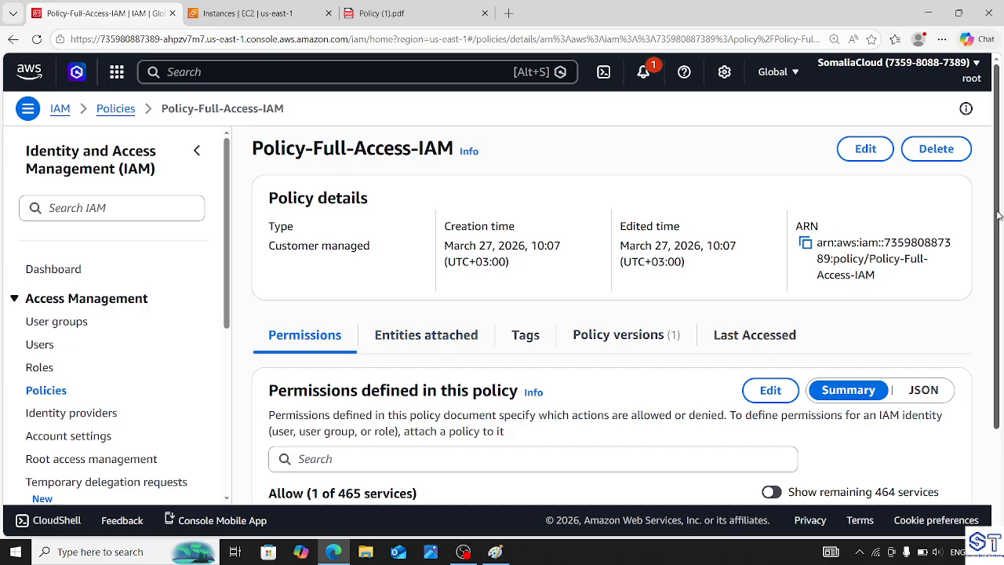
- Show the permissions of Policy-Full-Access-IAM as JSON and examine its statement's effect, action and resource
drag(997, 235, 1000, 326)
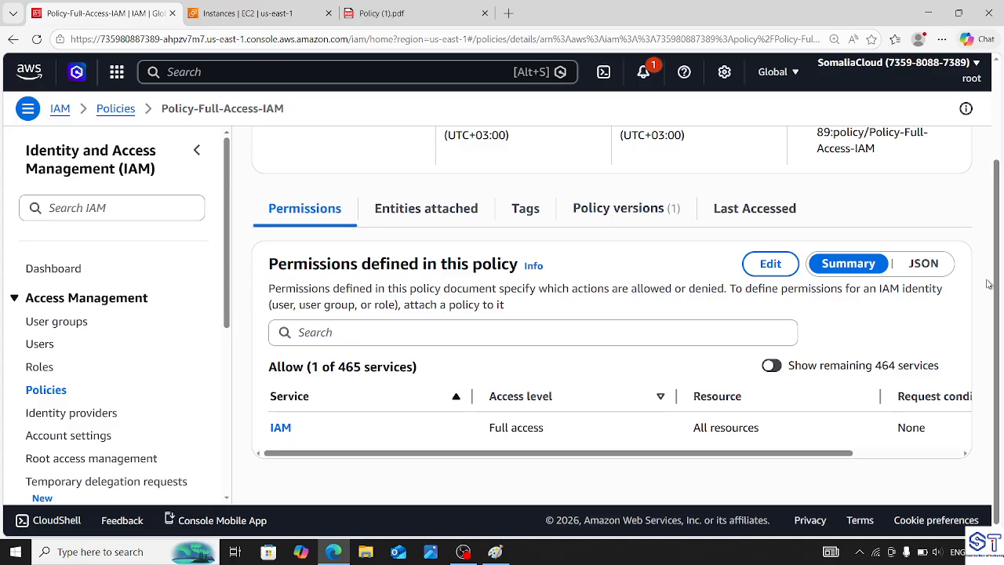
click(927, 266)
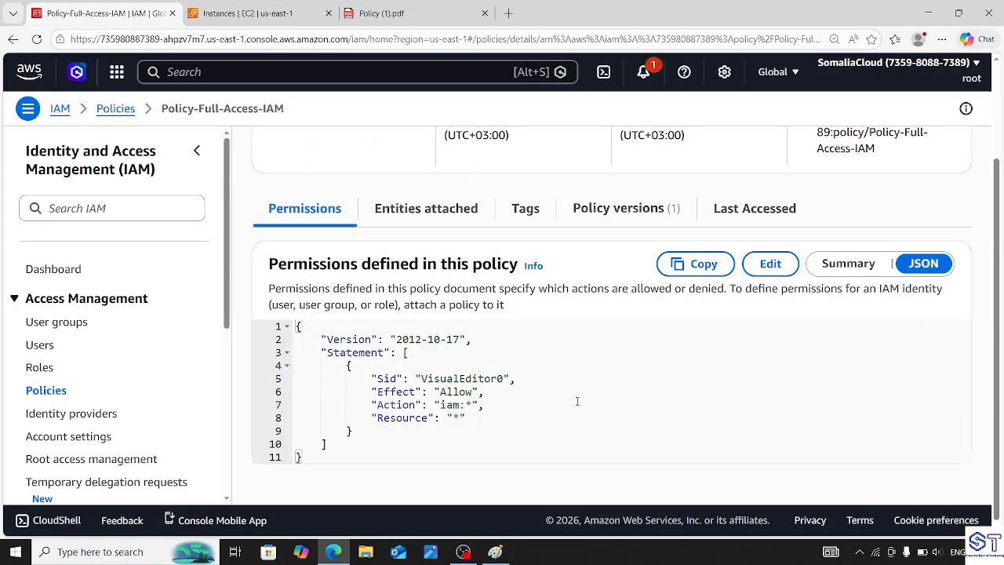
drag(321, 338, 326, 445)
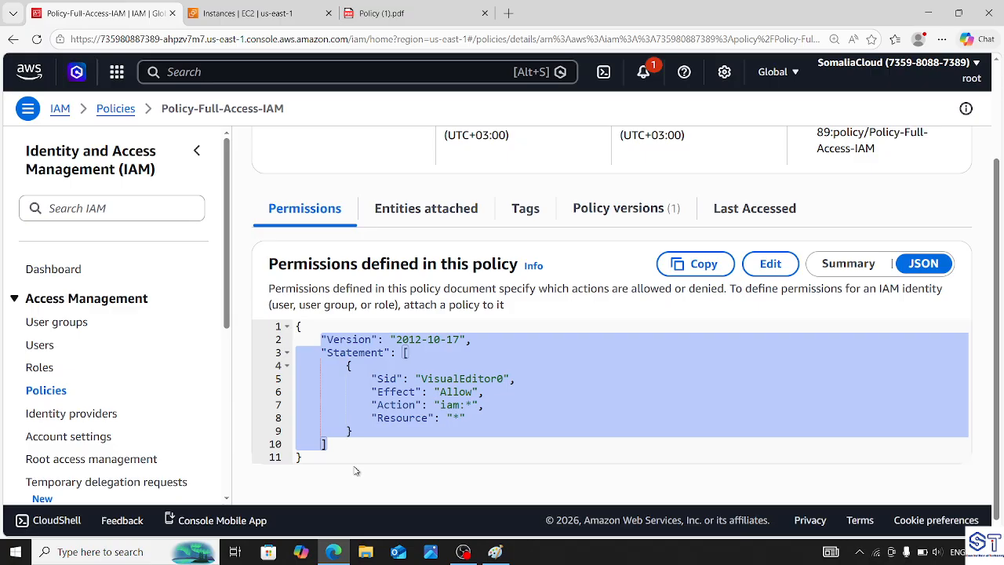
click(440, 405)
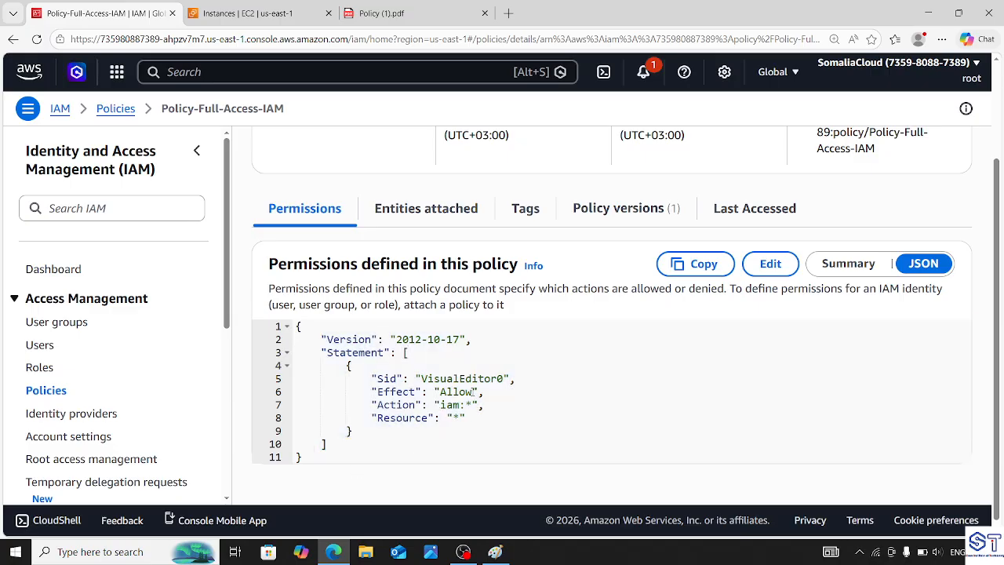
- Review the Effect value and the wildcards in the Action and Resource lines of the policy's JSON
drag(472, 390, 434, 391)
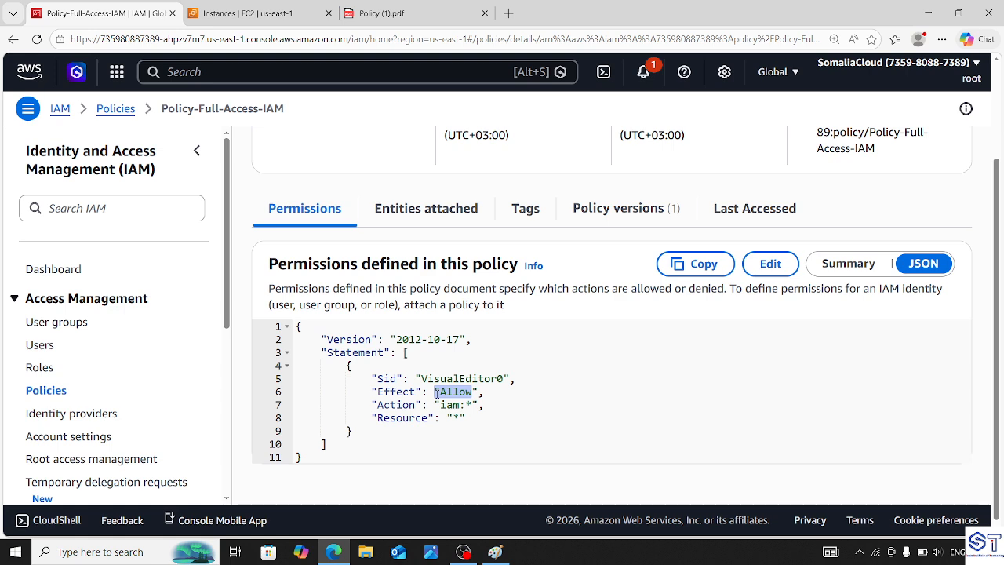
click(453, 430)
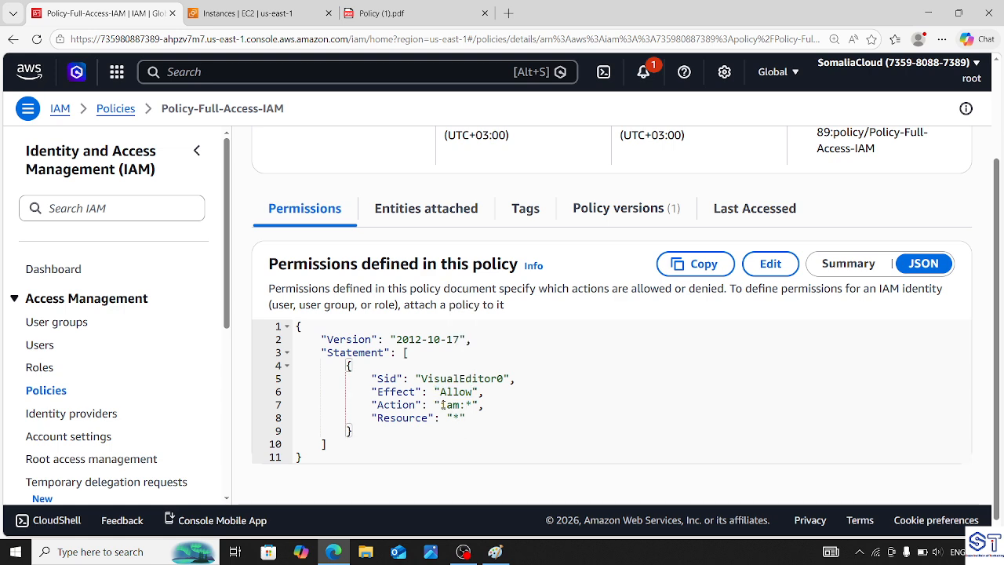
drag(440, 404, 476, 405)
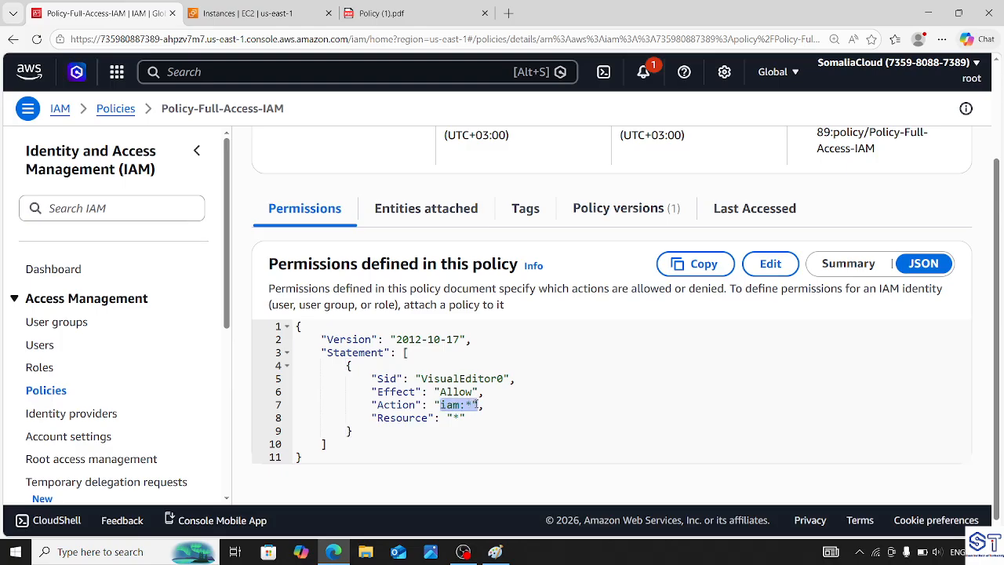
click(462, 417)
drag(460, 417, 453, 418)
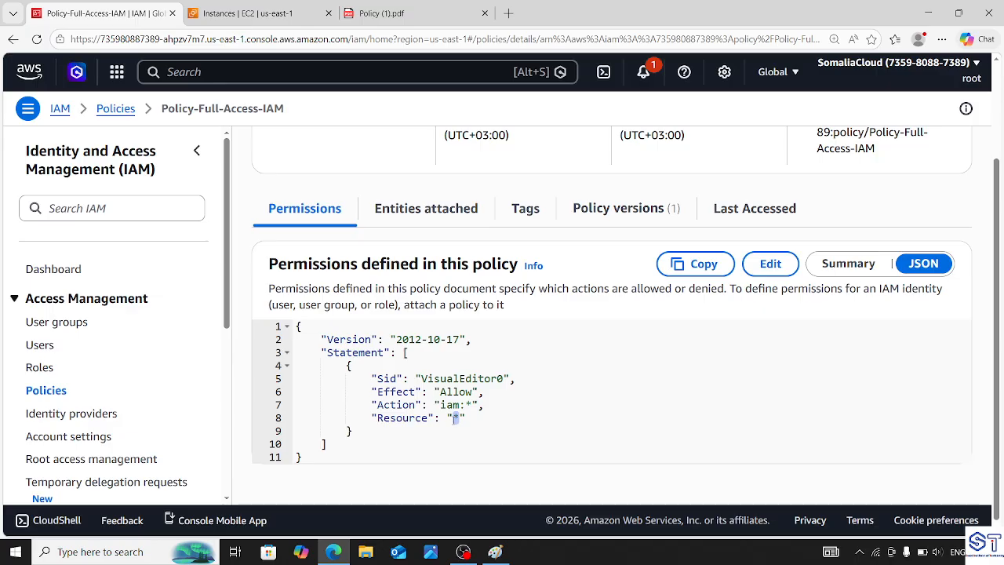
click(465, 417)
double_click(470, 405)
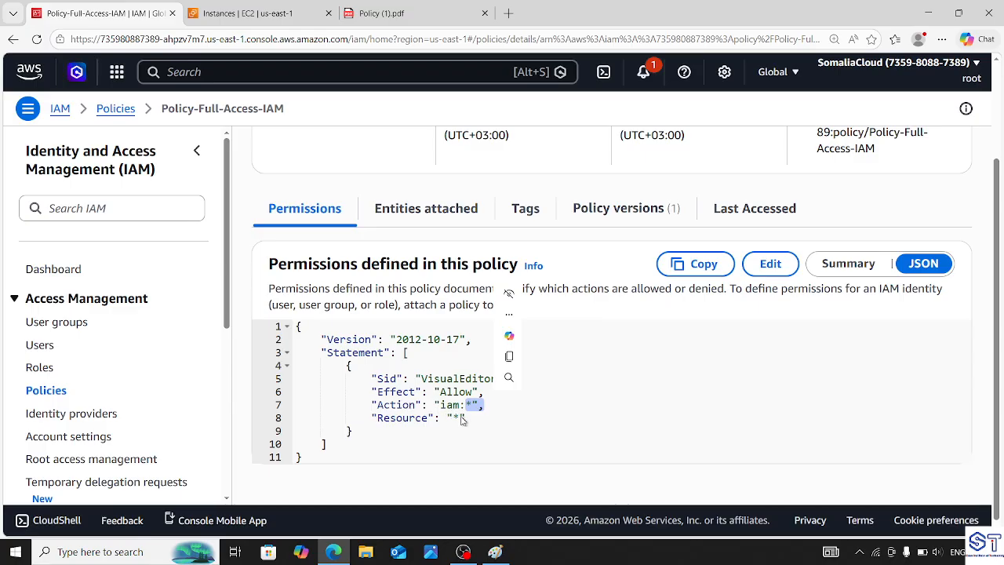
click(461, 418)
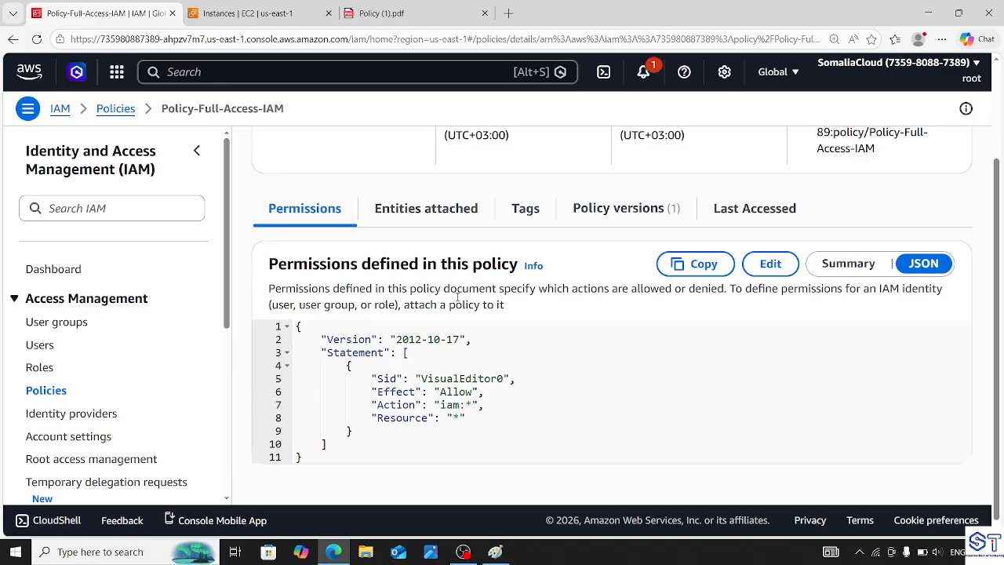
click(422, 215)
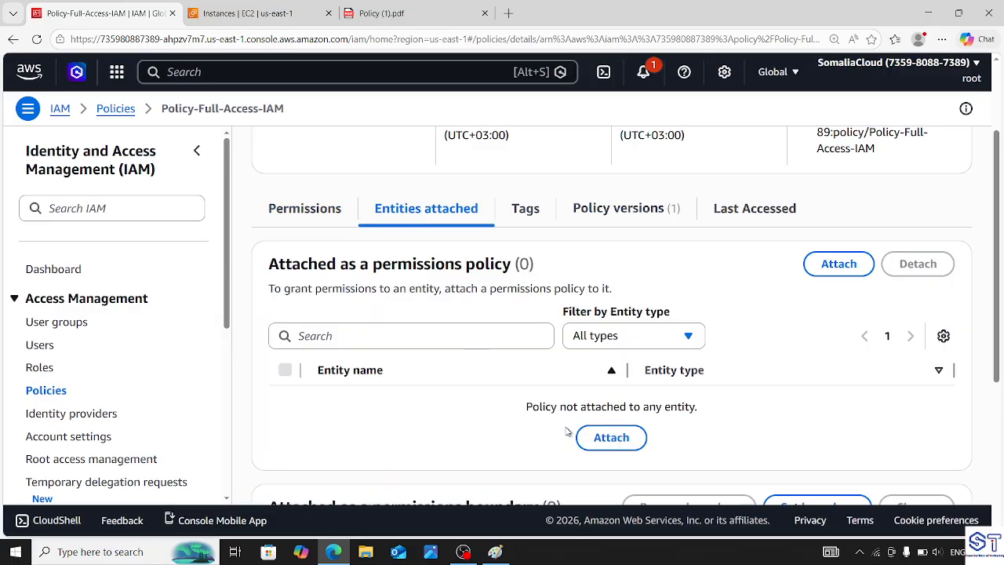
click(611, 437)
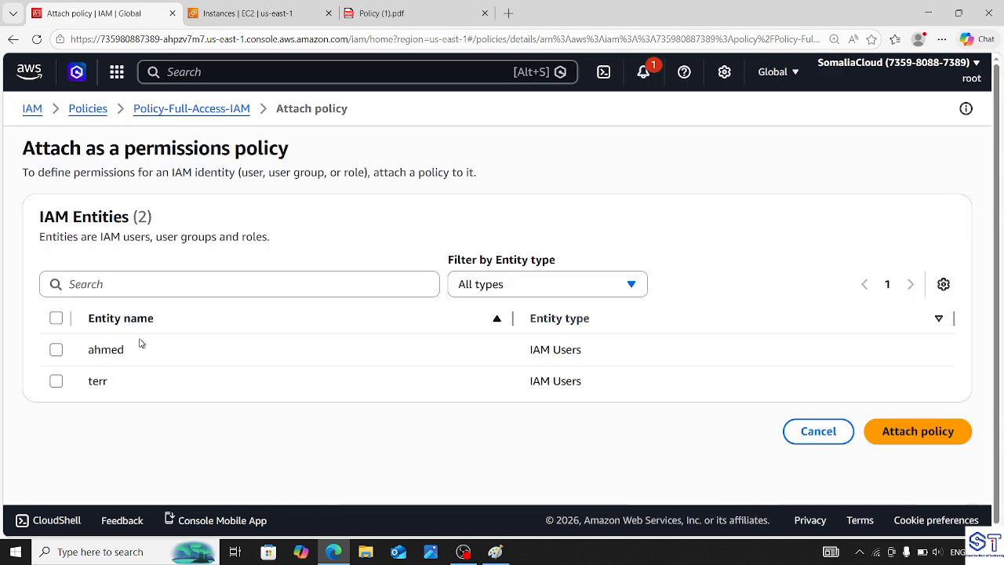
click(64, 353)
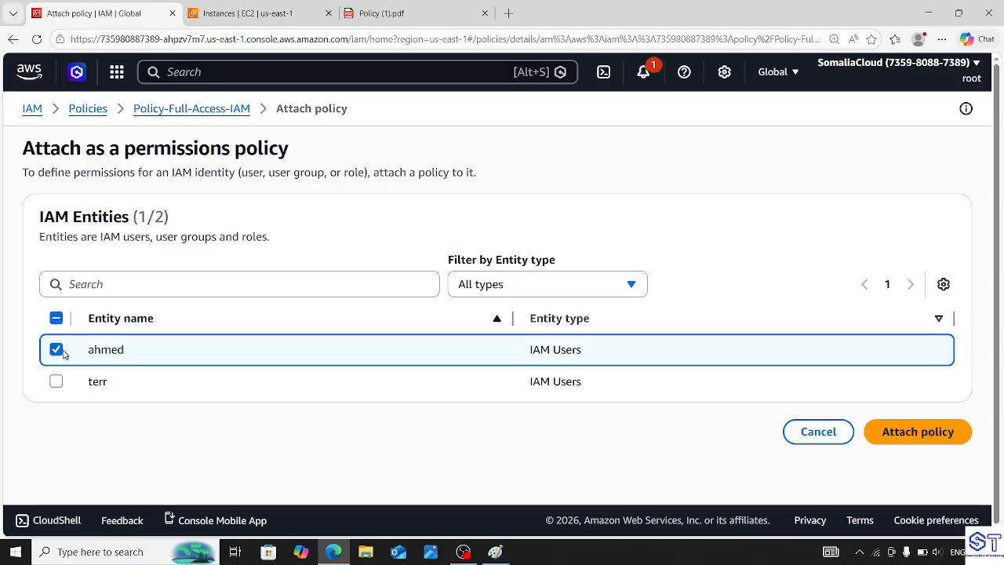
click(814, 435)
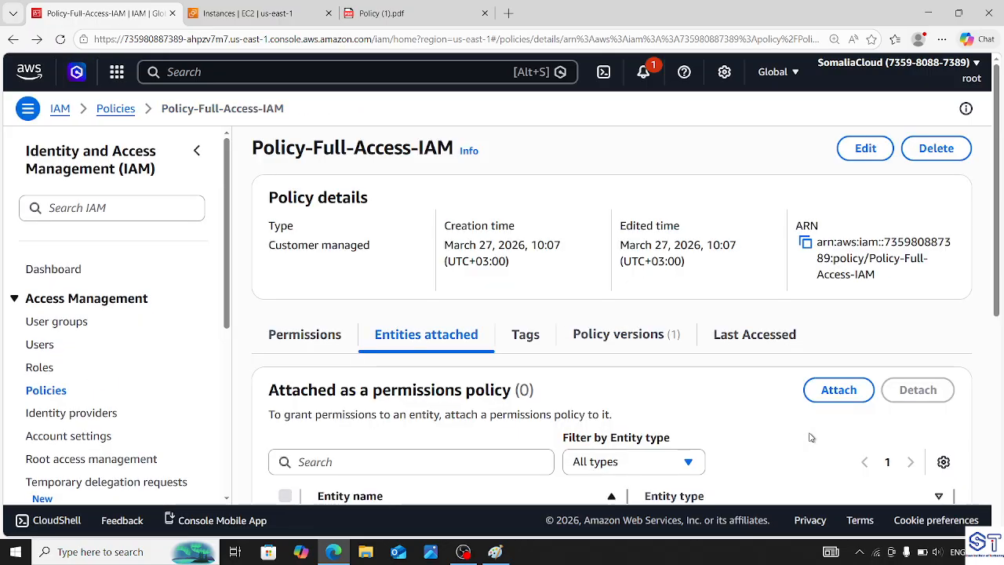
- Open the details of the console-enabled IAM user from the users list and start adding permissions to that user
click(41, 346)
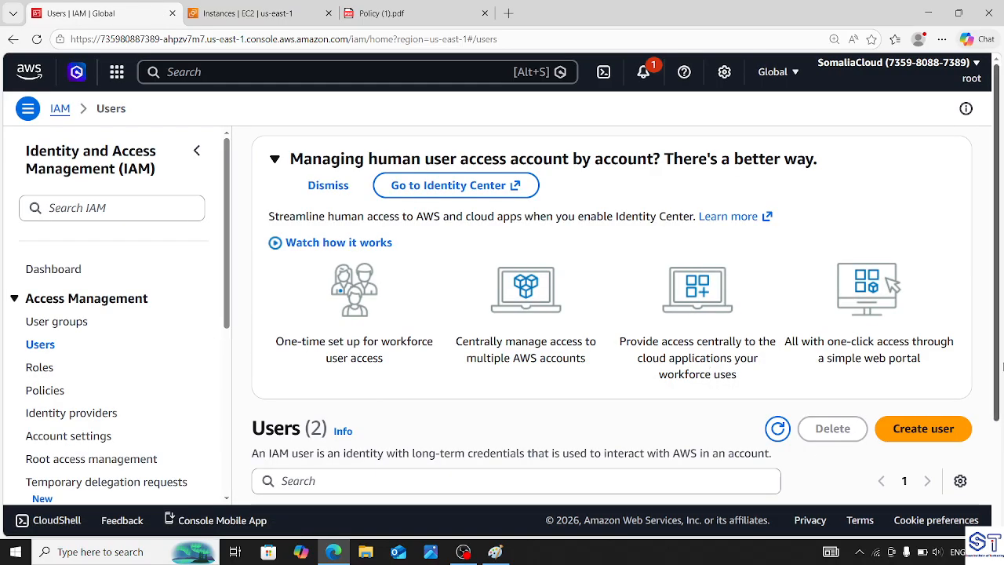
drag(1001, 367, 1001, 476)
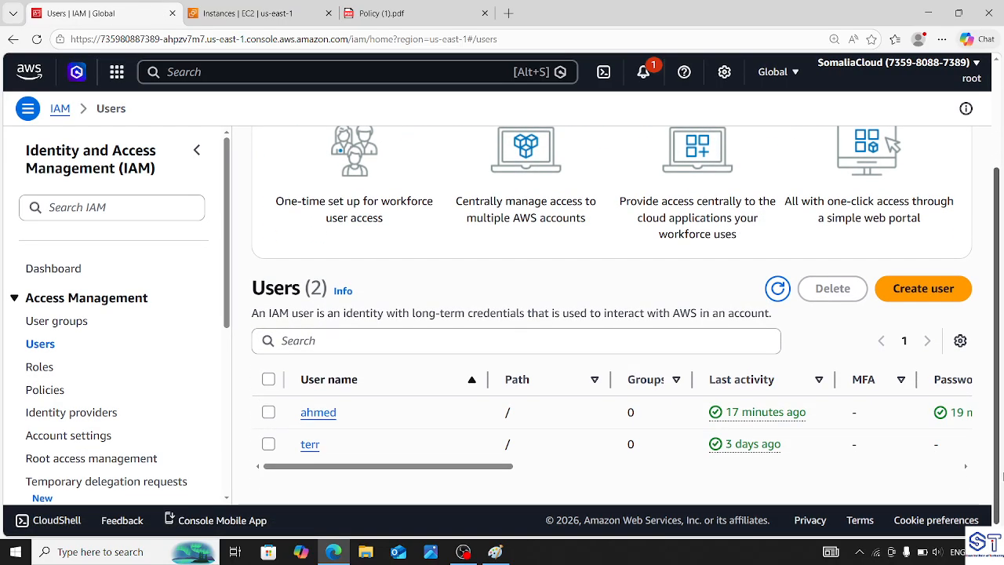
click(318, 412)
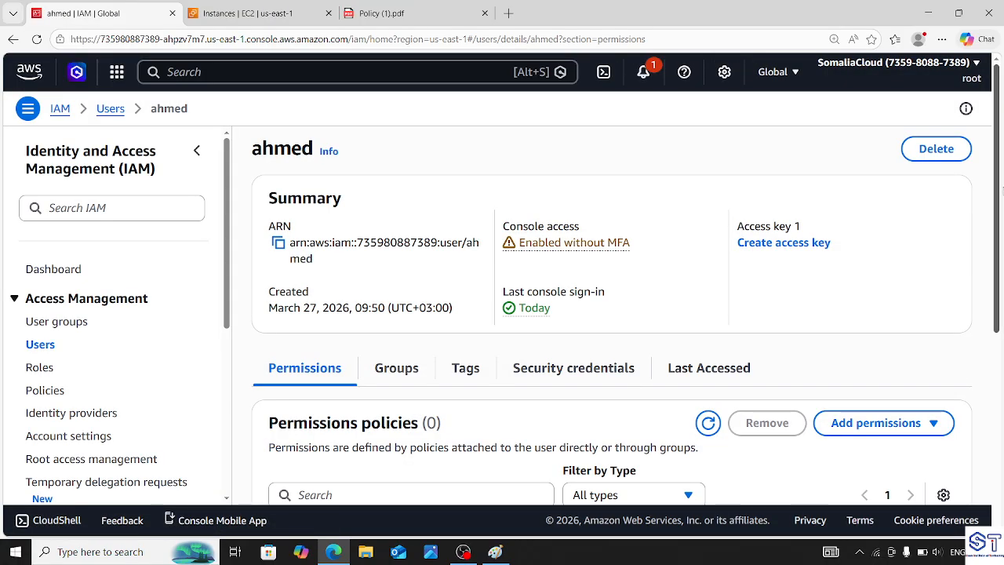
scroll(690, 278, down, 2)
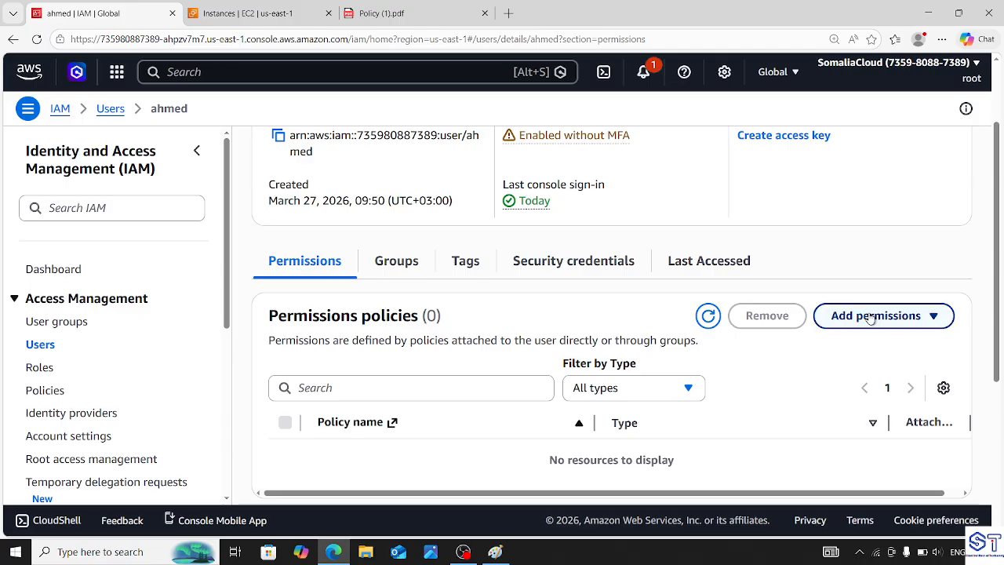
click(934, 318)
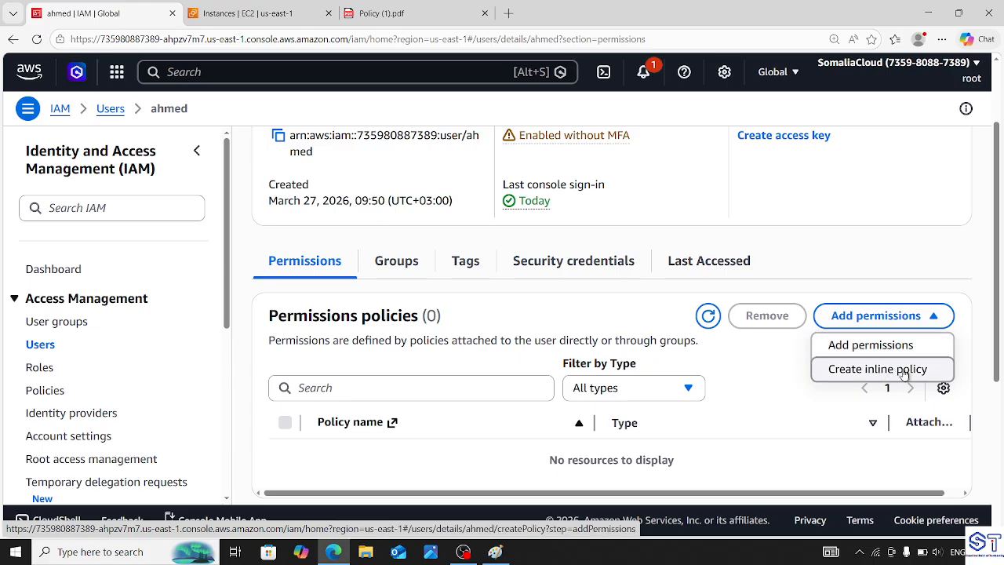
click(867, 346)
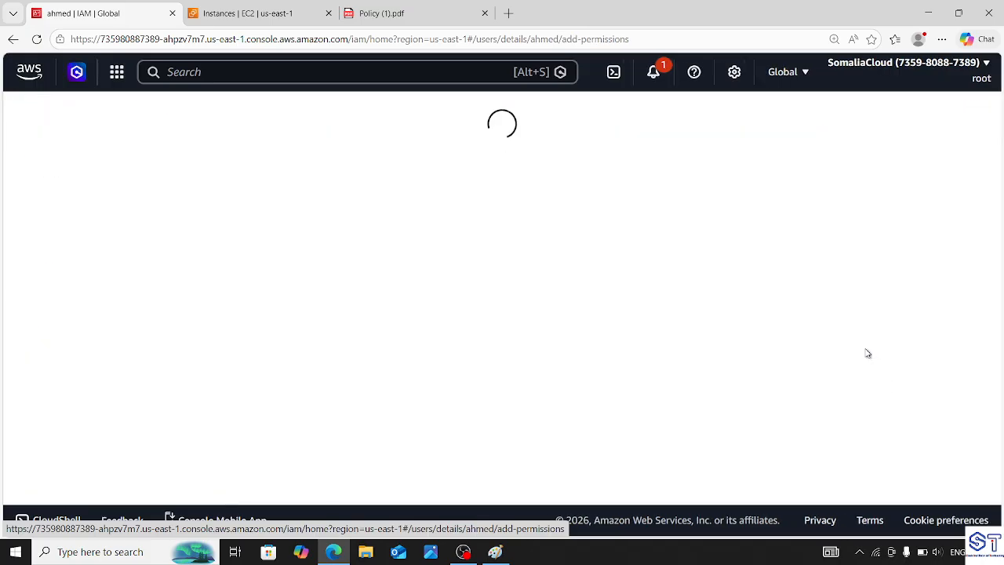
- Choose to attach policies directly and filter the permissions policies by the Customer managed type
scroll(1000, 251, down, 1)
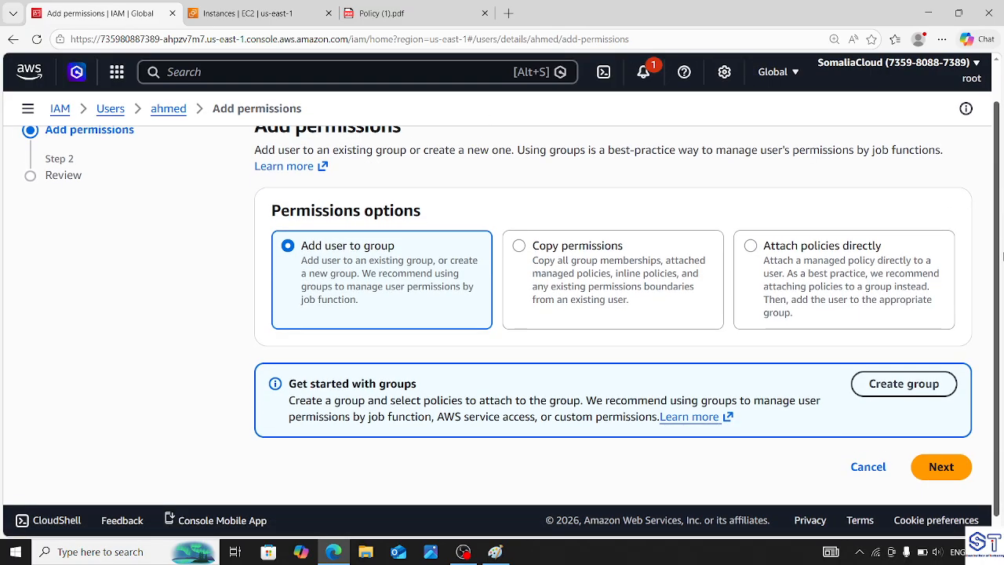
scroll(1001, 250, down, 1)
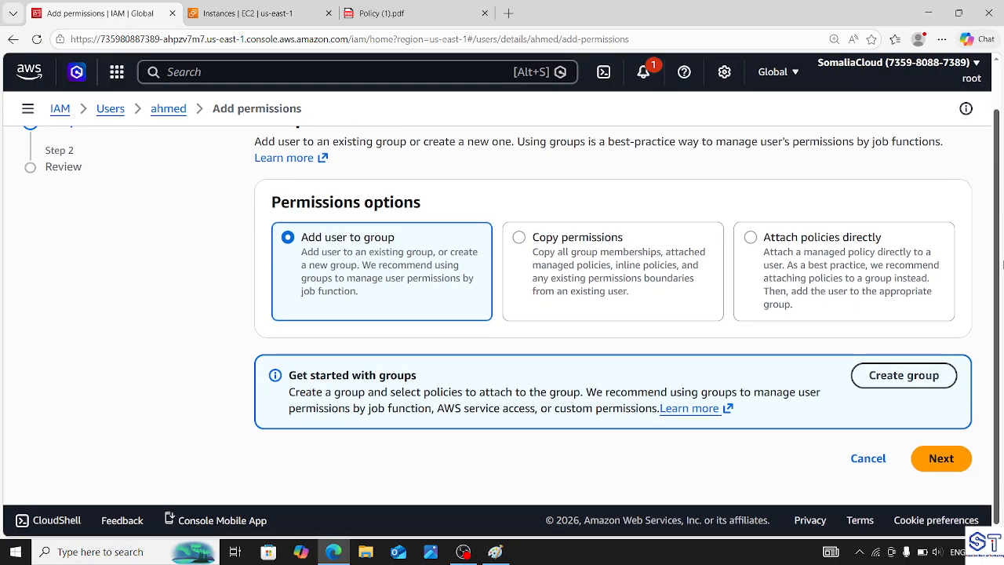
click(832, 248)
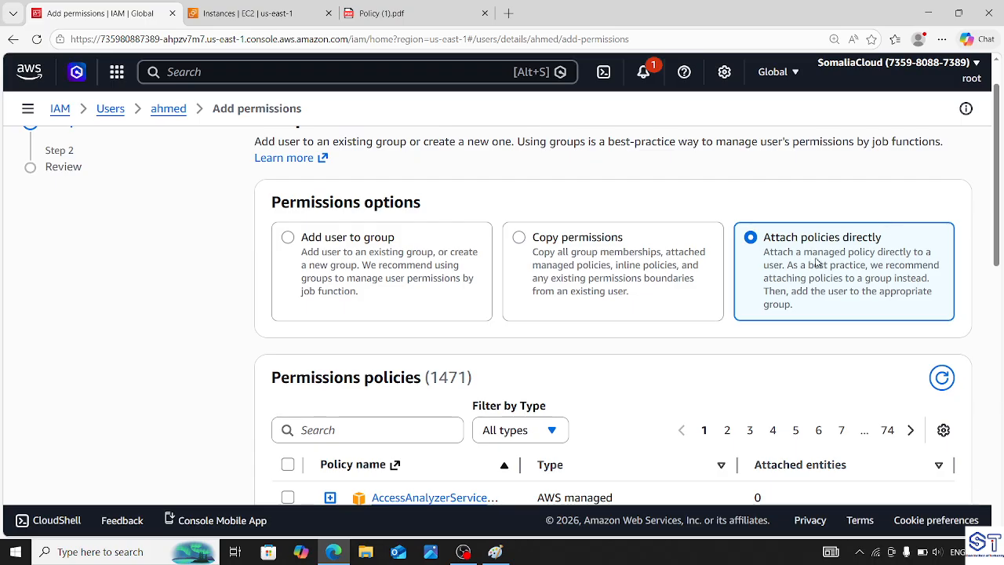
drag(998, 196, 1001, 279)
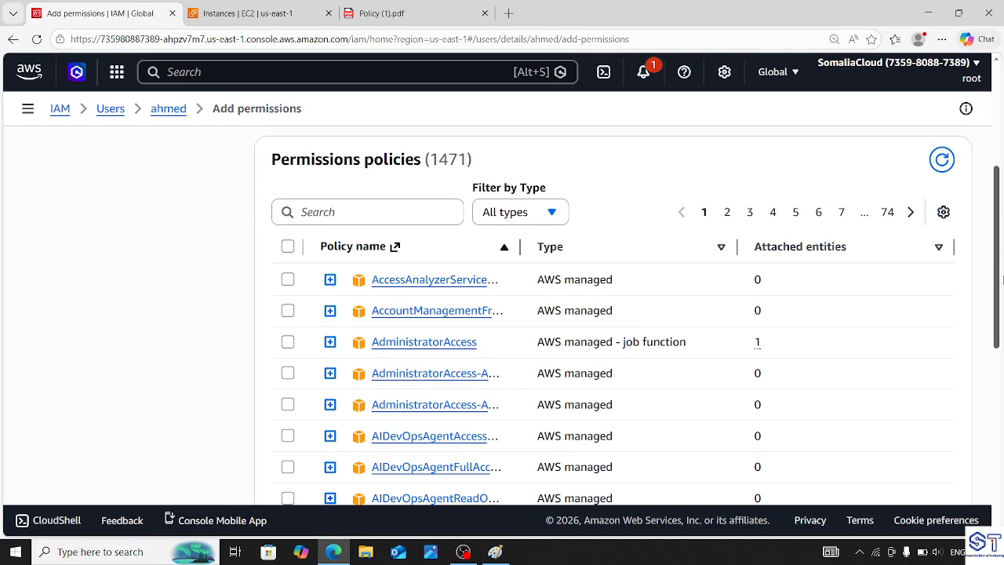
click(350, 216)
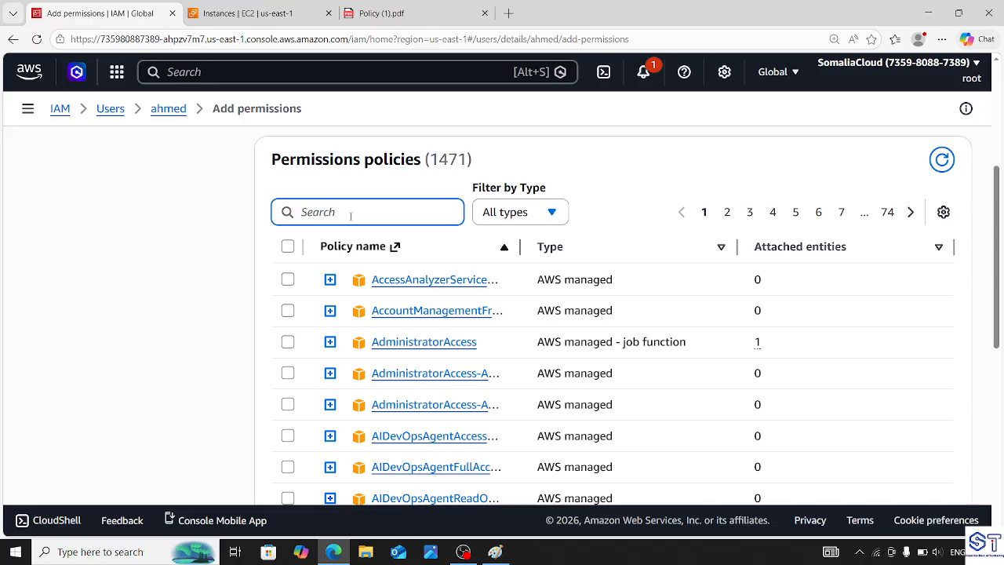
click(541, 214)
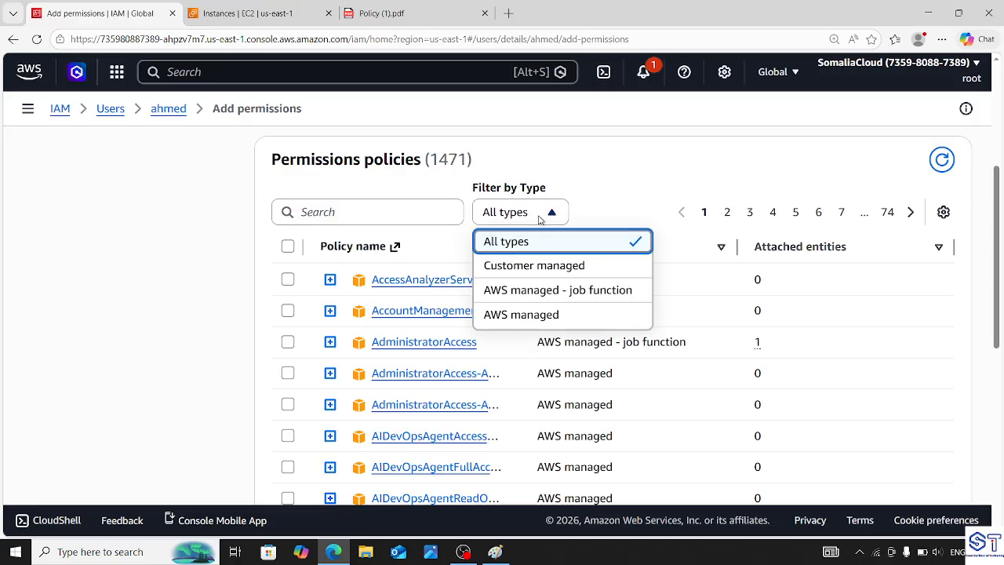
click(527, 266)
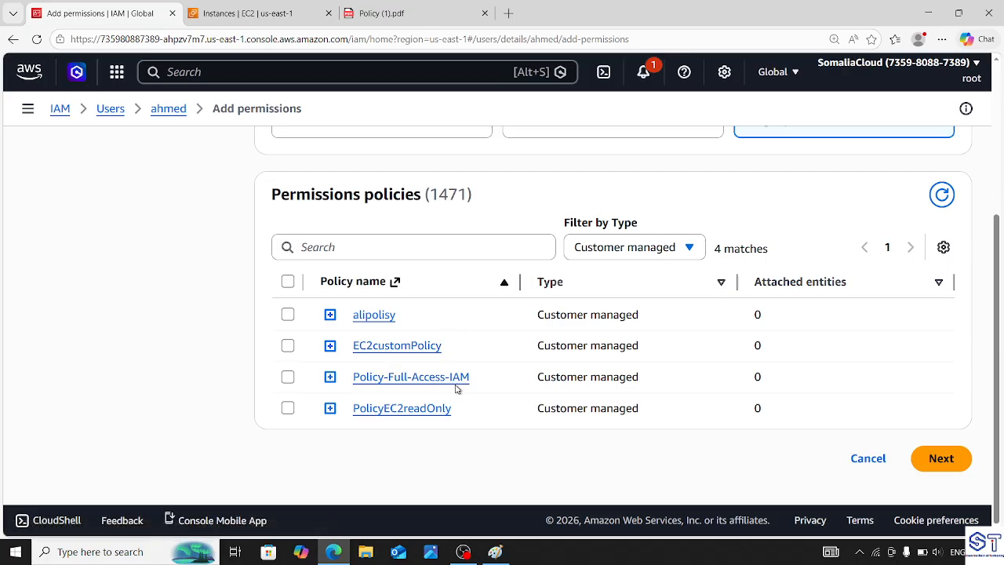
- Select Policy-Full-Access-IAM and add it to the user's permissions
click(287, 380)
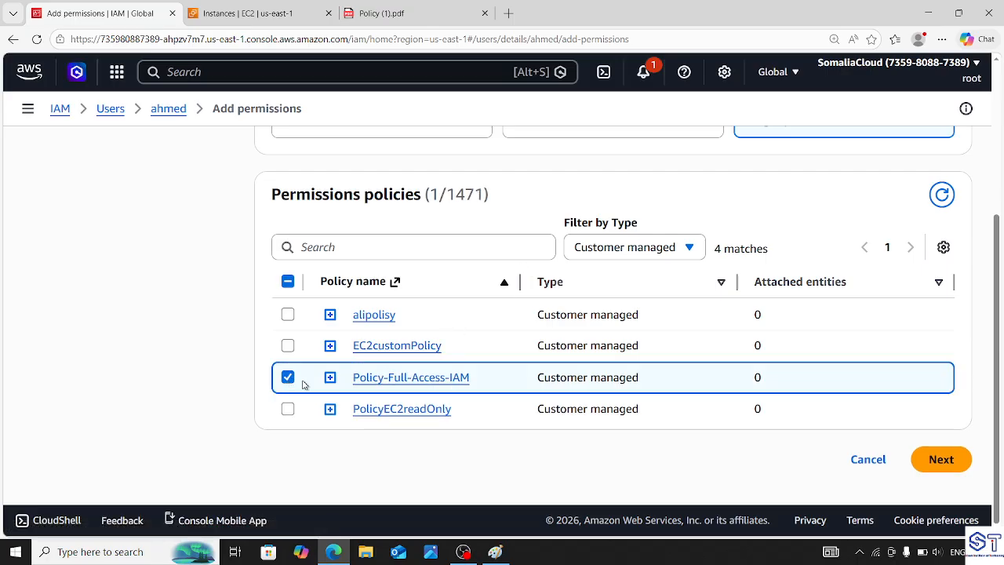
click(935, 461)
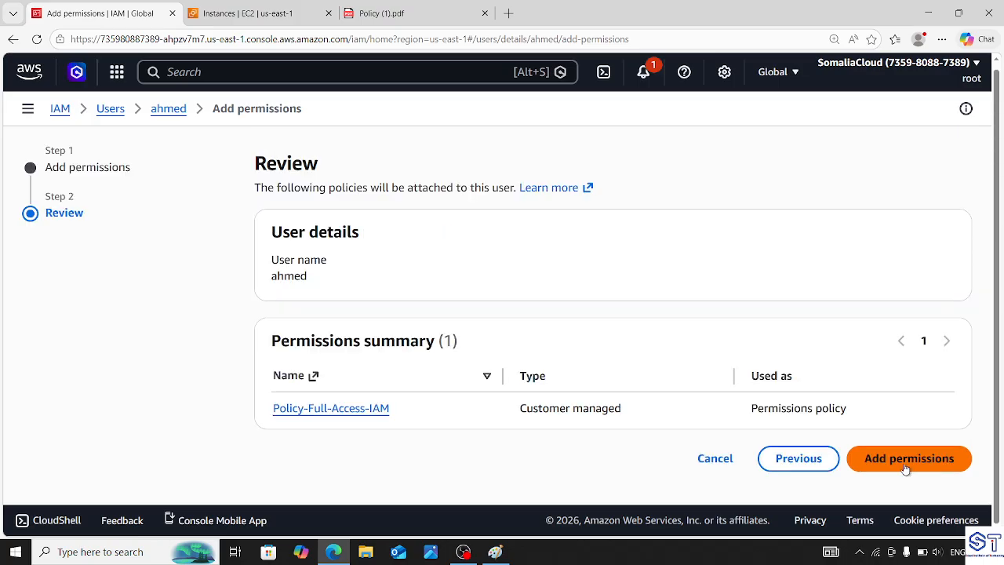
click(906, 466)
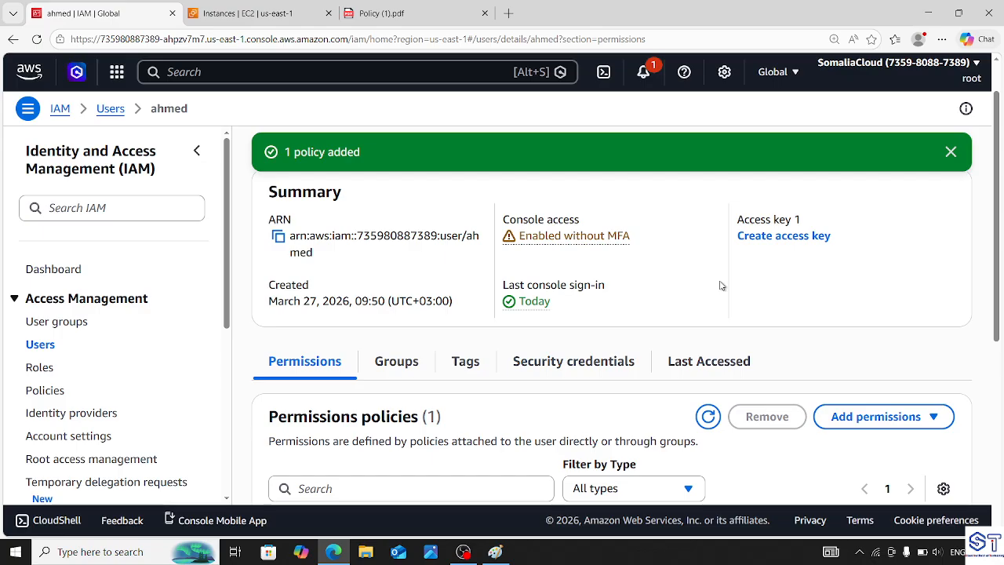
- Switch to the IAM user's EC2 Instances session, reload the page and examine the access to ec2:DescribeInstances
click(251, 6)
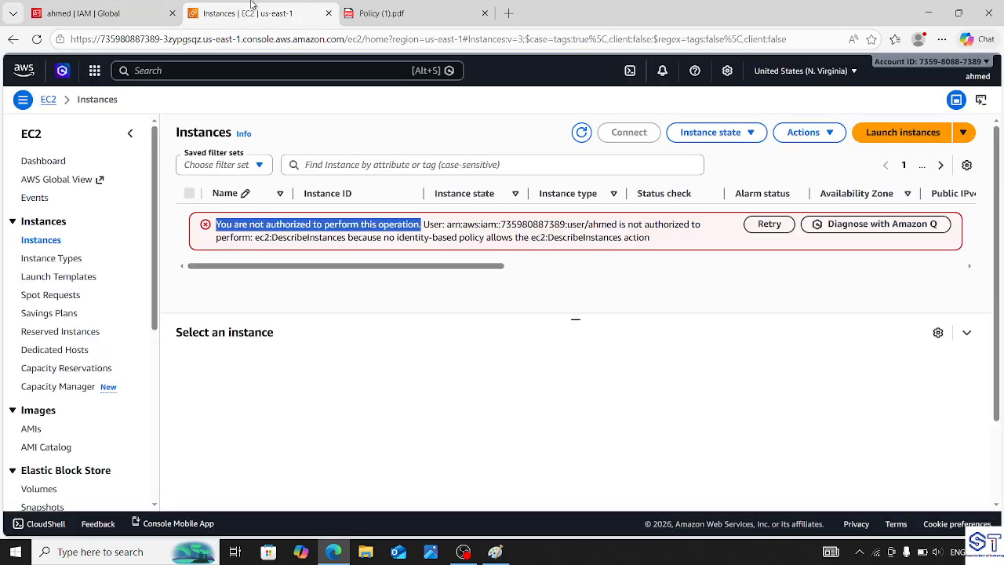
click(274, 99)
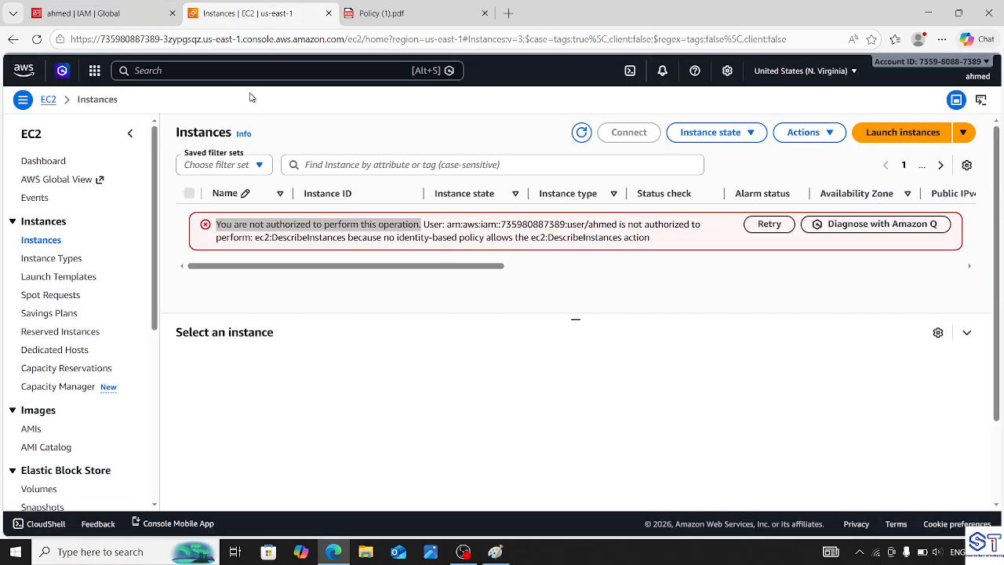
click(37, 40)
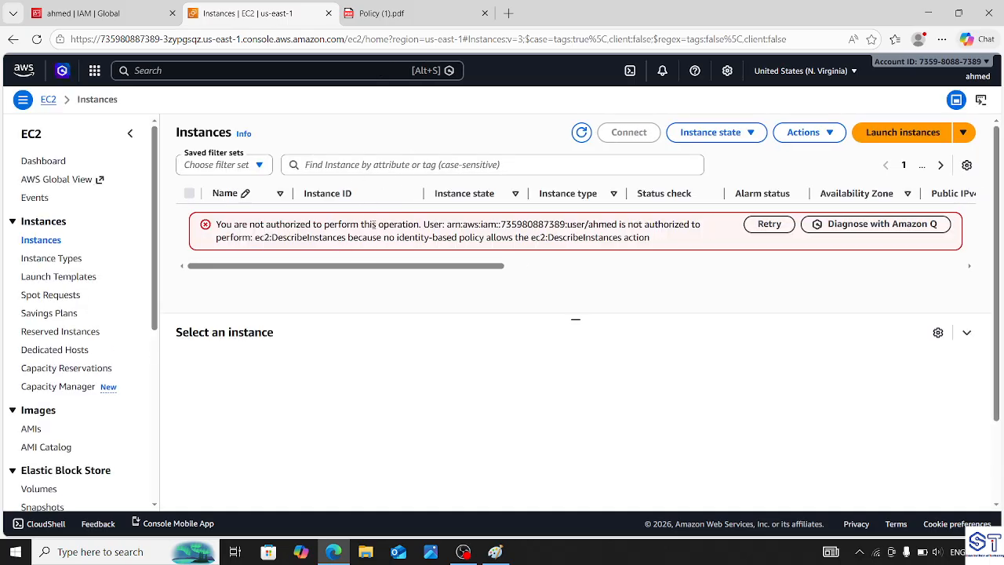
drag(216, 237, 306, 238)
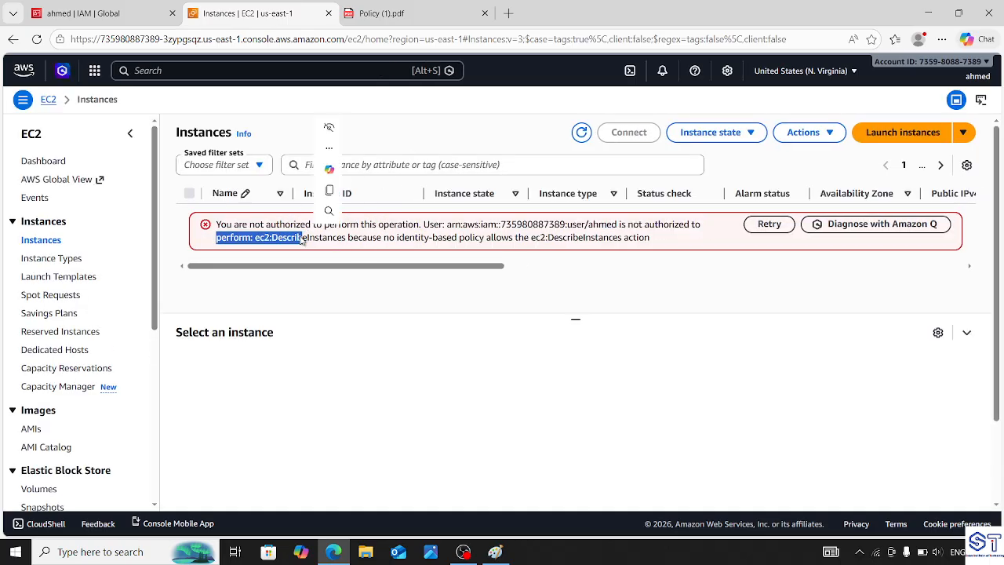
click(336, 348)
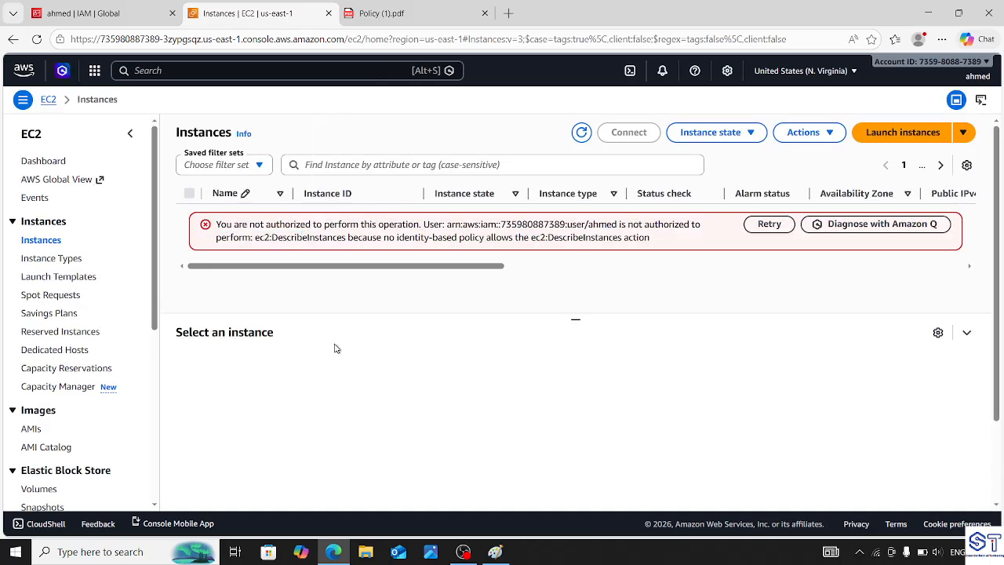
- Search for "iam" in the IAM user's session, open the IAM users list and open the form for creating a user
click(190, 70)
text(iam)
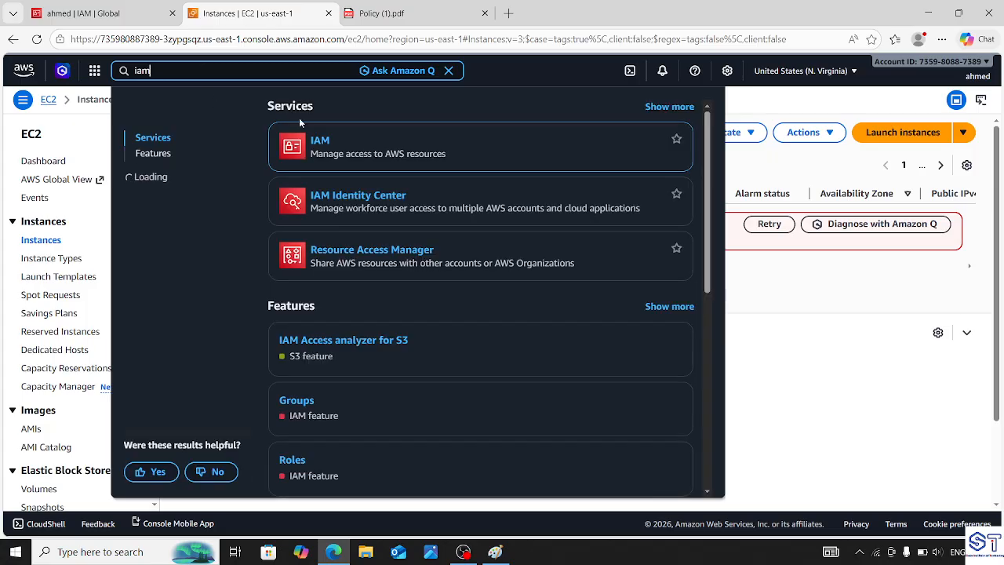
click(320, 143)
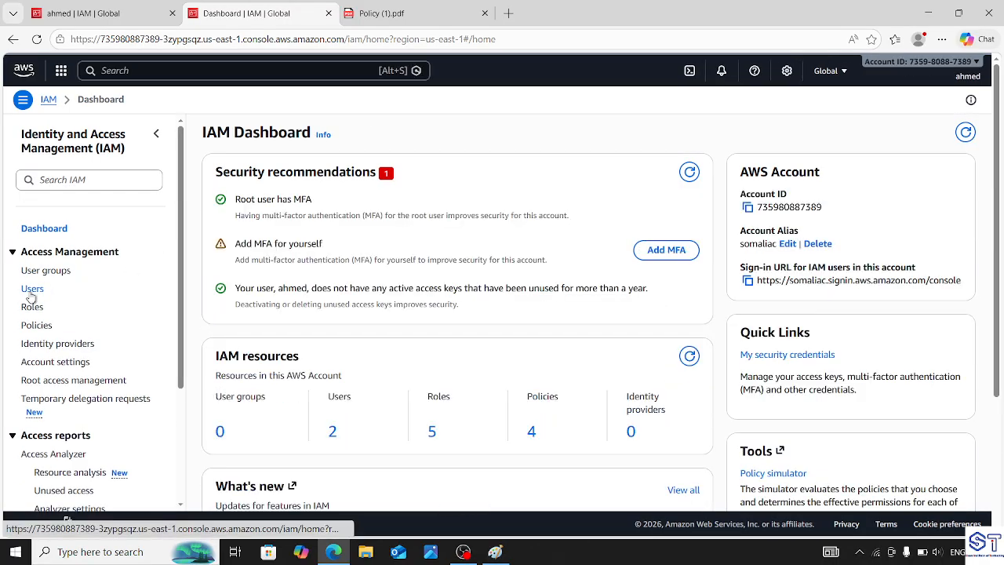
click(32, 292)
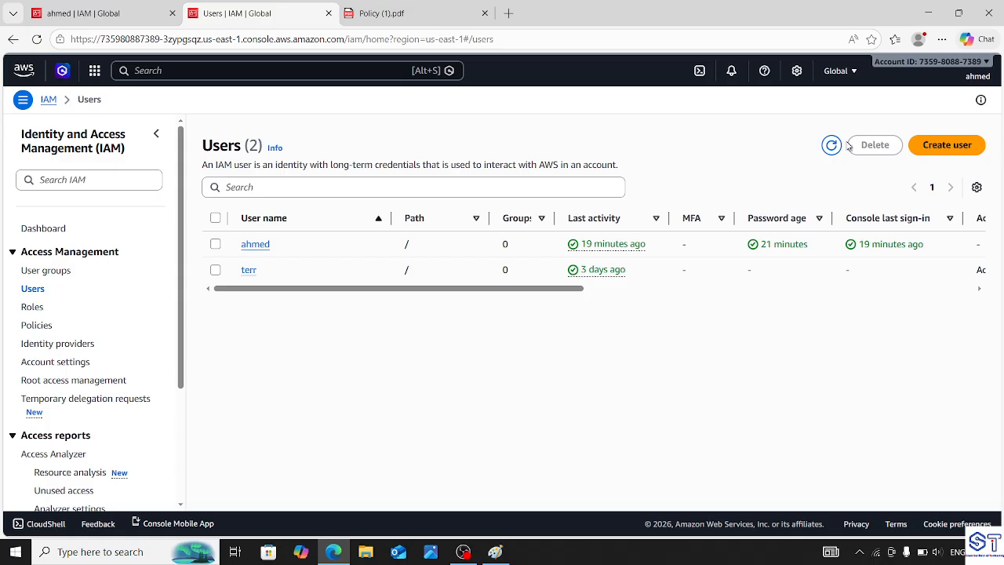
click(950, 146)
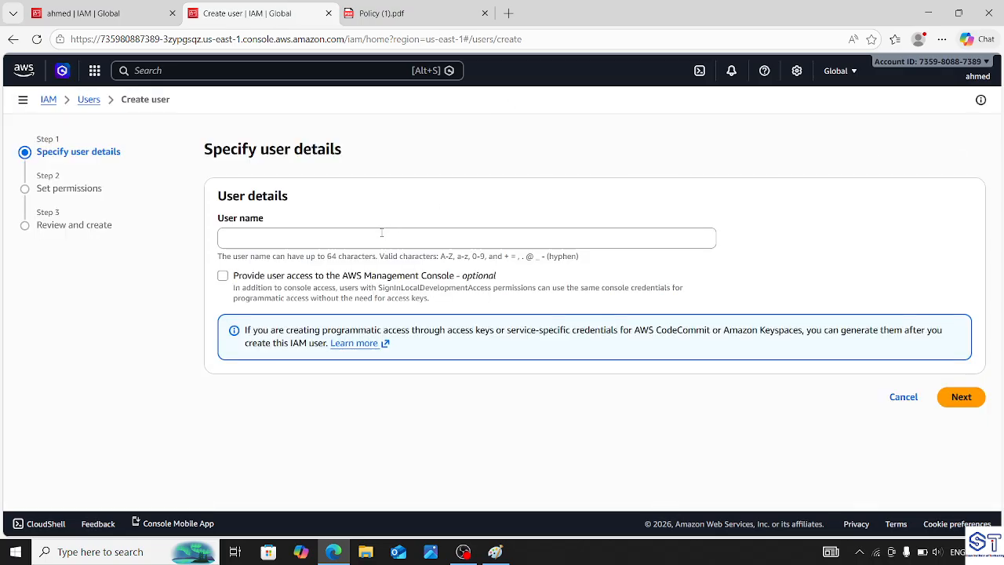
- Enter the new user's name and provide the user with access to the AWS Management Console
click(381, 232)
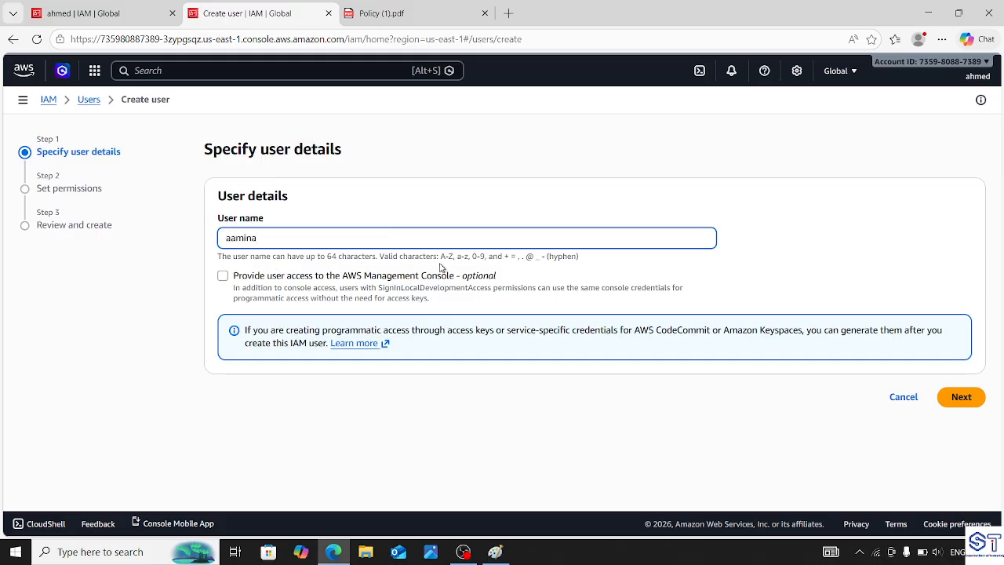
text(aamina)
double_click(345, 279)
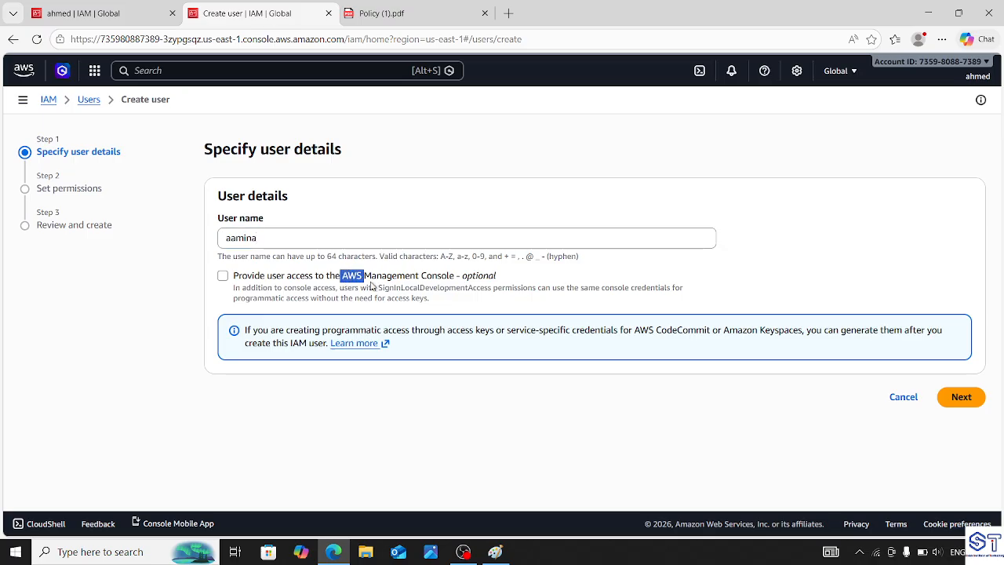
drag(372, 285, 411, 284)
click(222, 278)
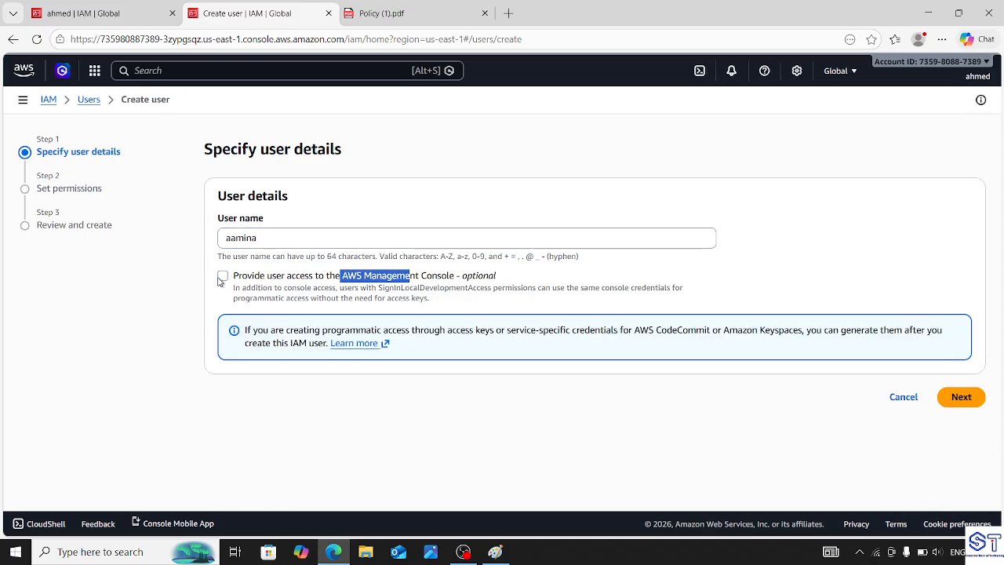
click(222, 277)
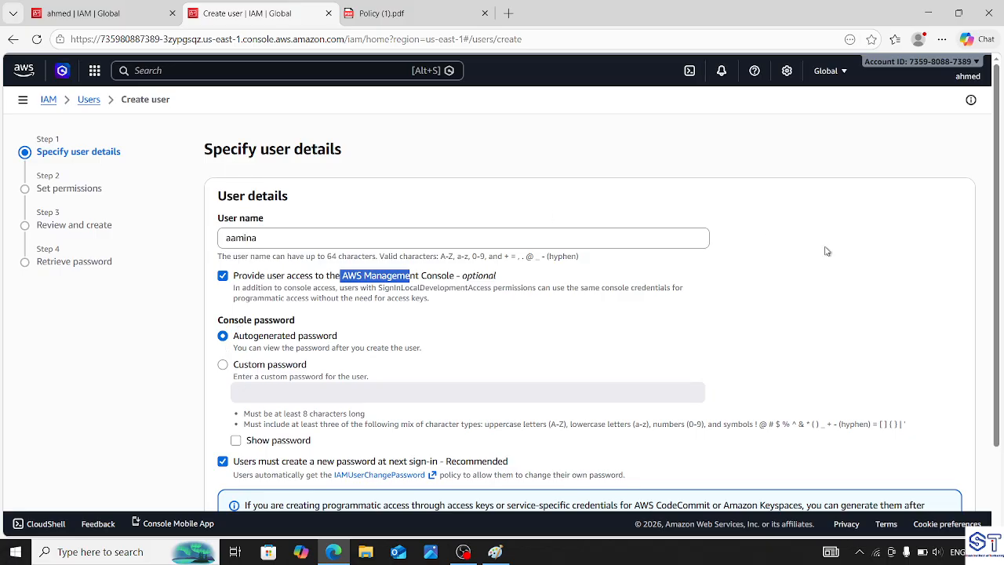
- Create the user with an autogenerated password, required password reset and default permissions, and dismiss the success notification
scroll(826, 251, down, 2)
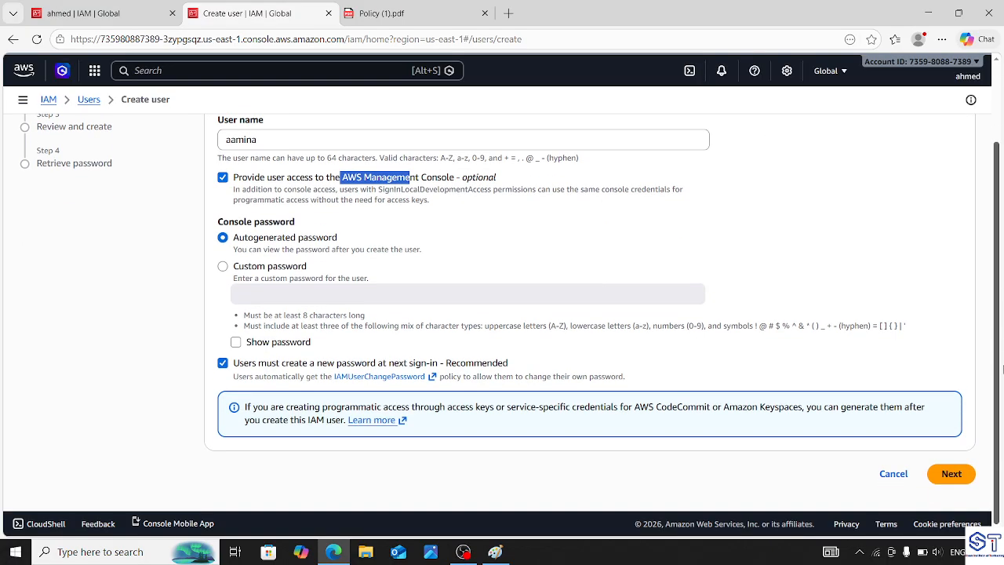
click(950, 475)
click(955, 441)
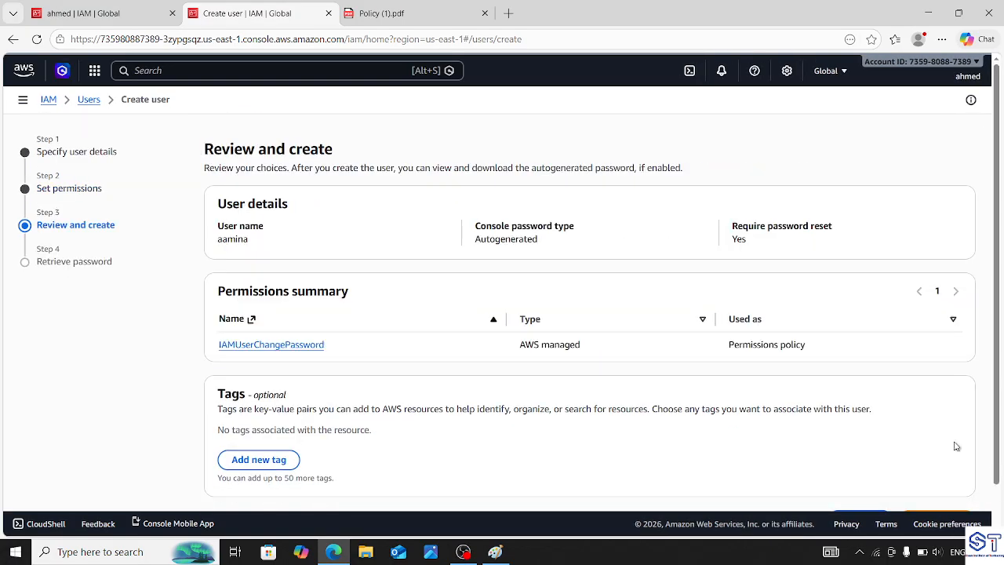
scroll(955, 446, down, 1)
click(944, 475)
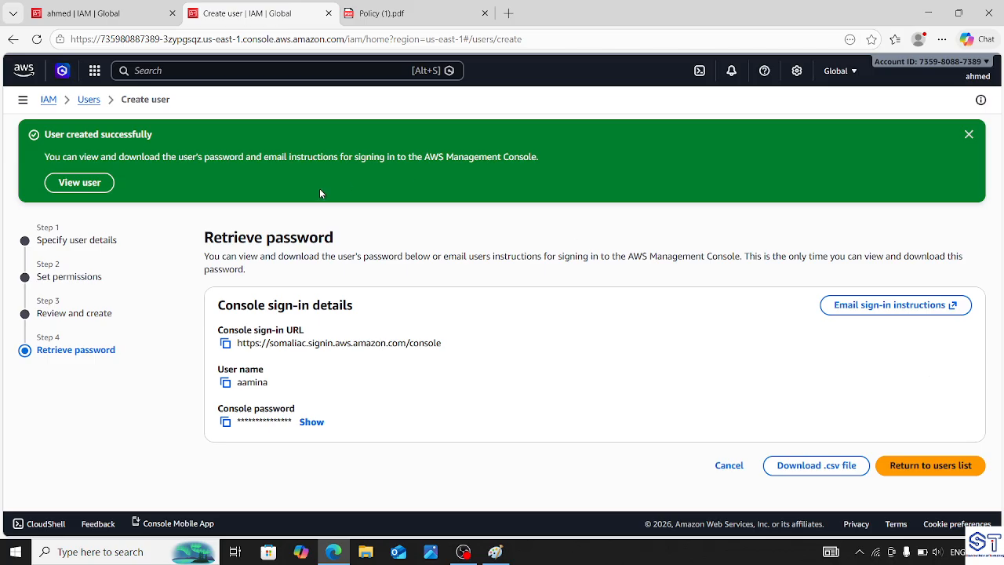
click(969, 134)
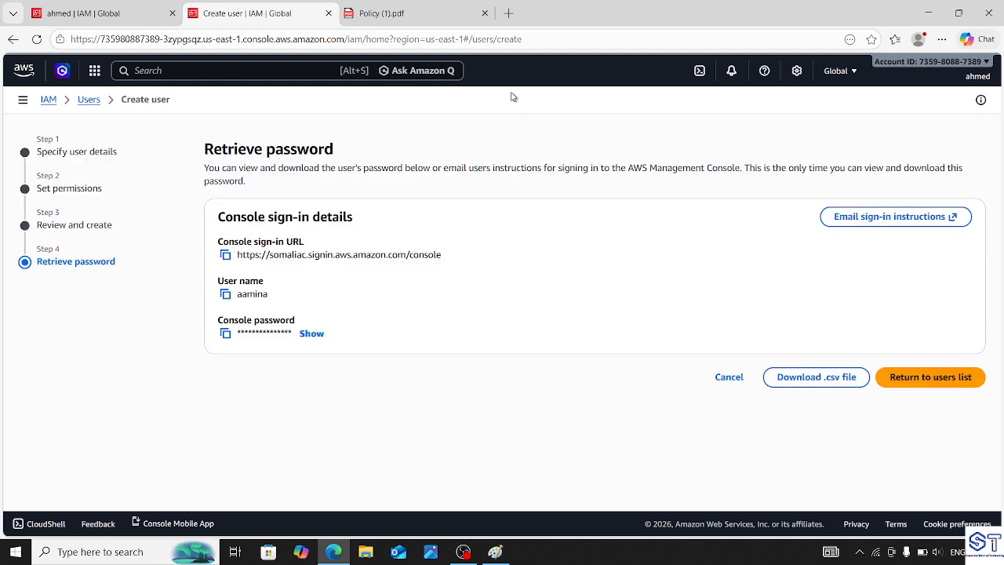
- Switch to the Policy (1).pdf document
click(384, 6)
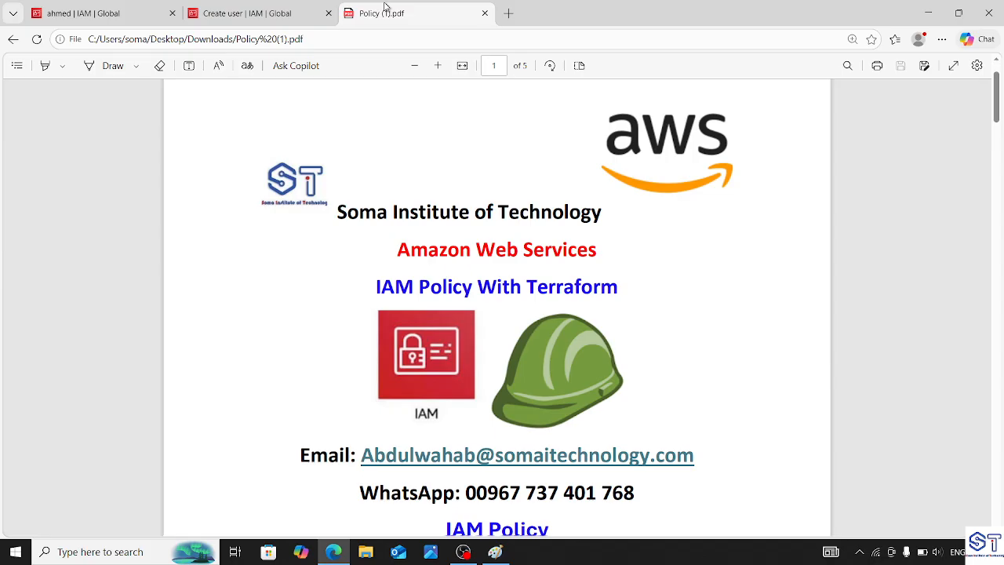